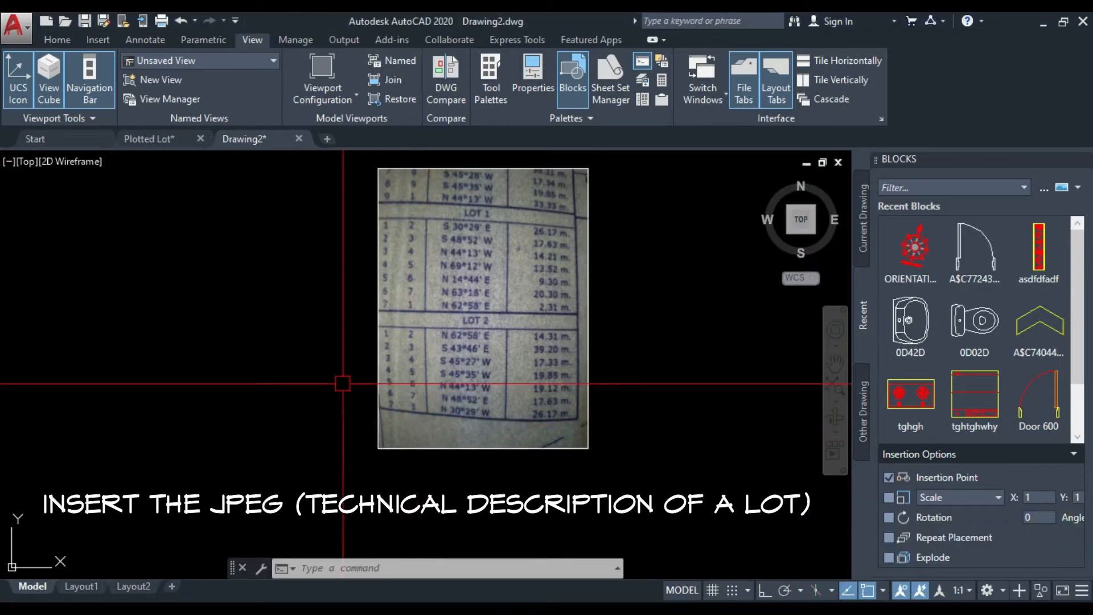
- Draw a rectangle around the Lot 1 bearing and distance rows on the inserted technical description image
{"action": "scroll", "coordinate": [440, 228], "scroll_direction": "up", "scroll_amount": 2}
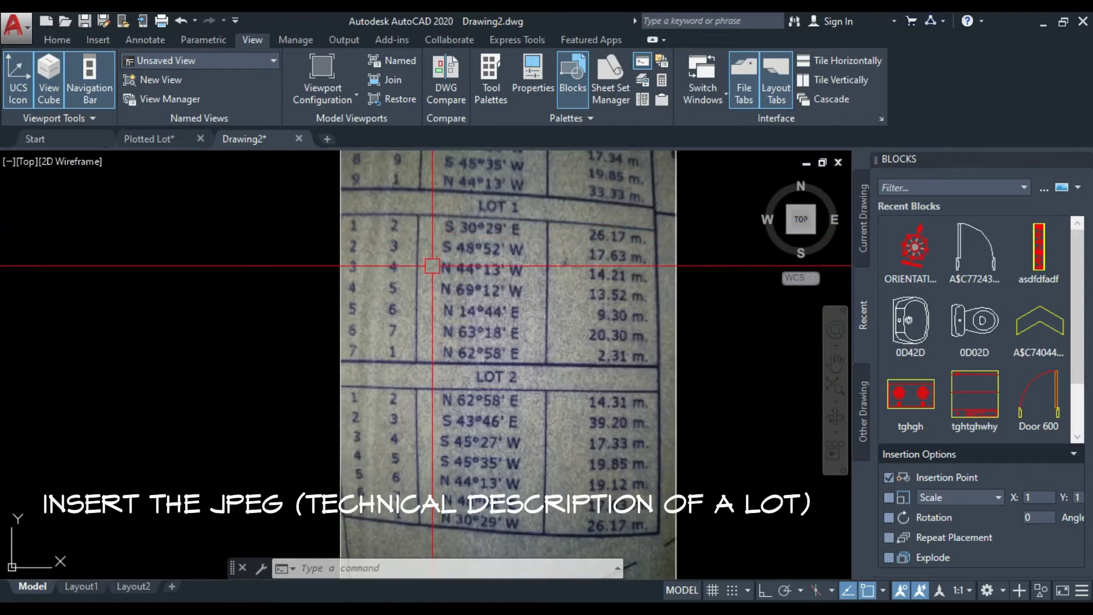
{"action": "scroll", "coordinate": [432, 268], "scroll_direction": "up", "scroll_amount": 2}
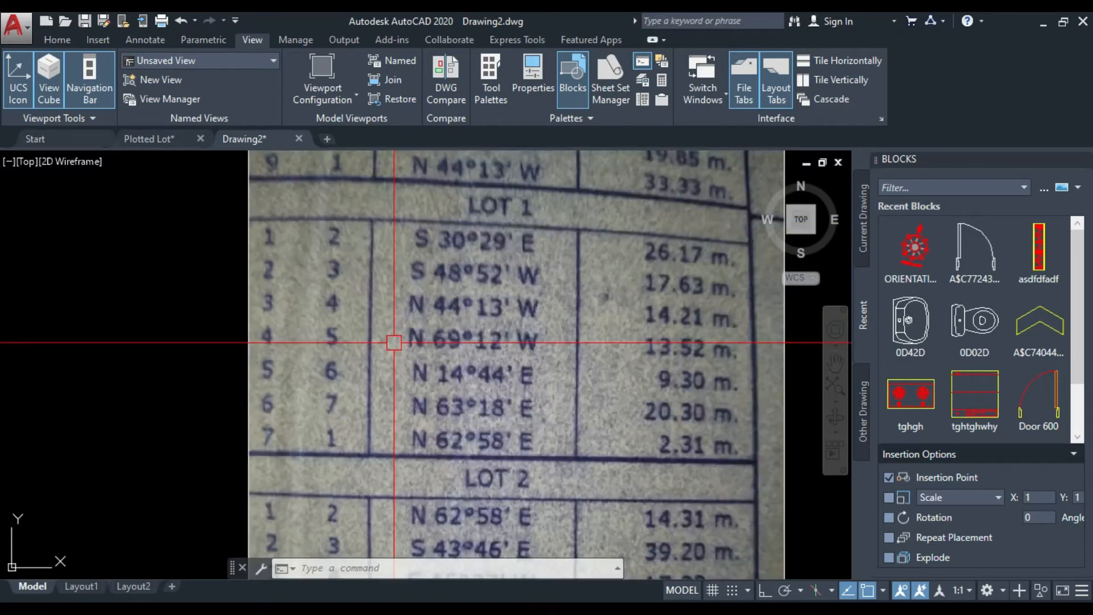
{"action": "scroll", "coordinate": [393, 342], "scroll_direction": "down", "scroll_amount": 2}
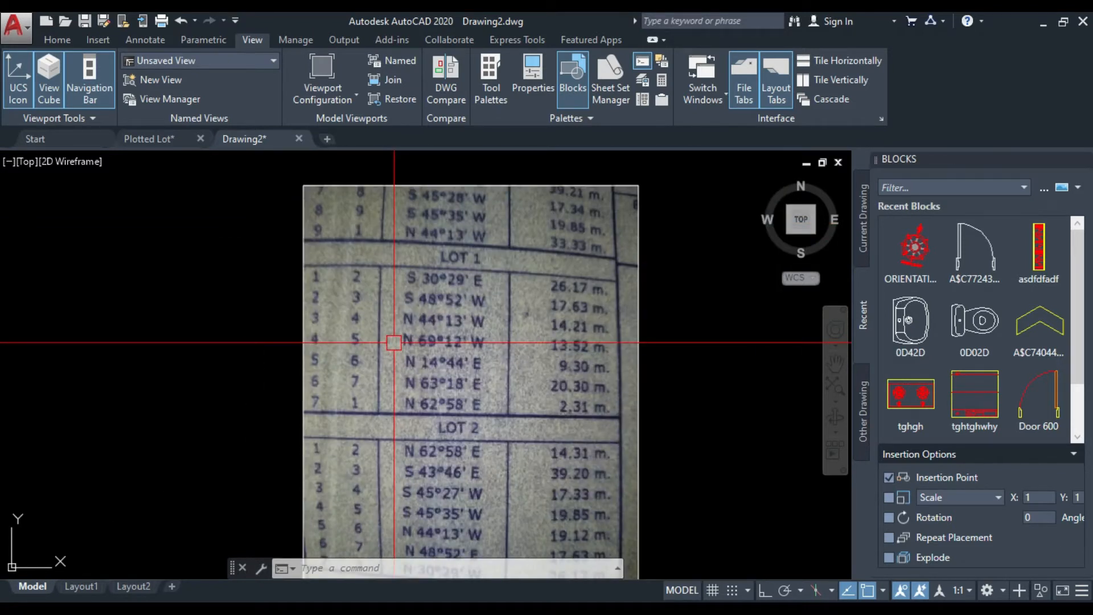
{"action": "left_click", "coordinate": [57, 39]}
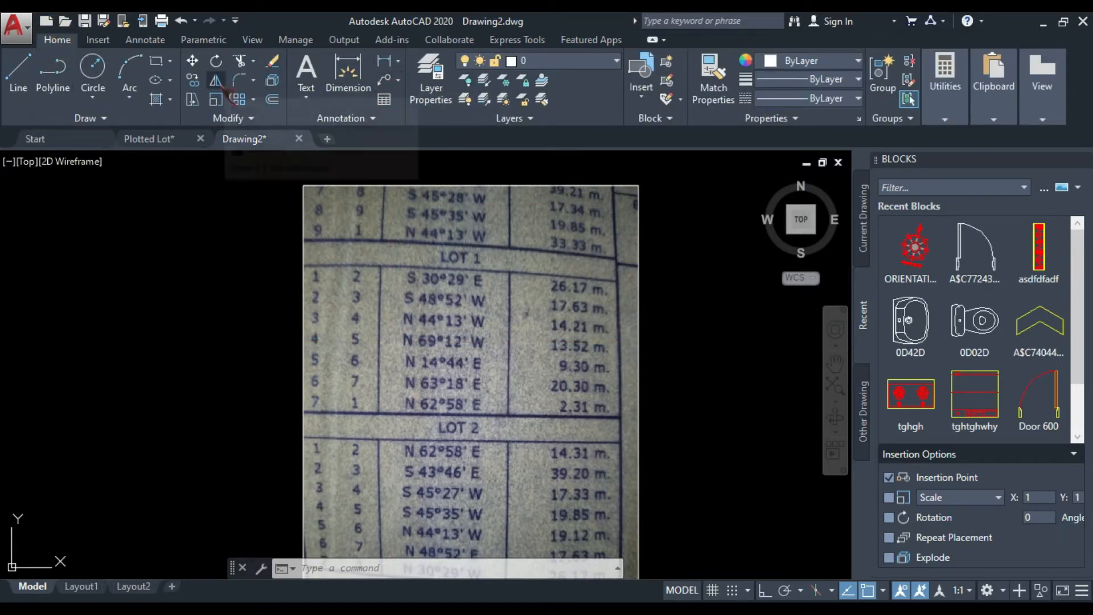
{"action": "left_click", "coordinate": [156, 61]}
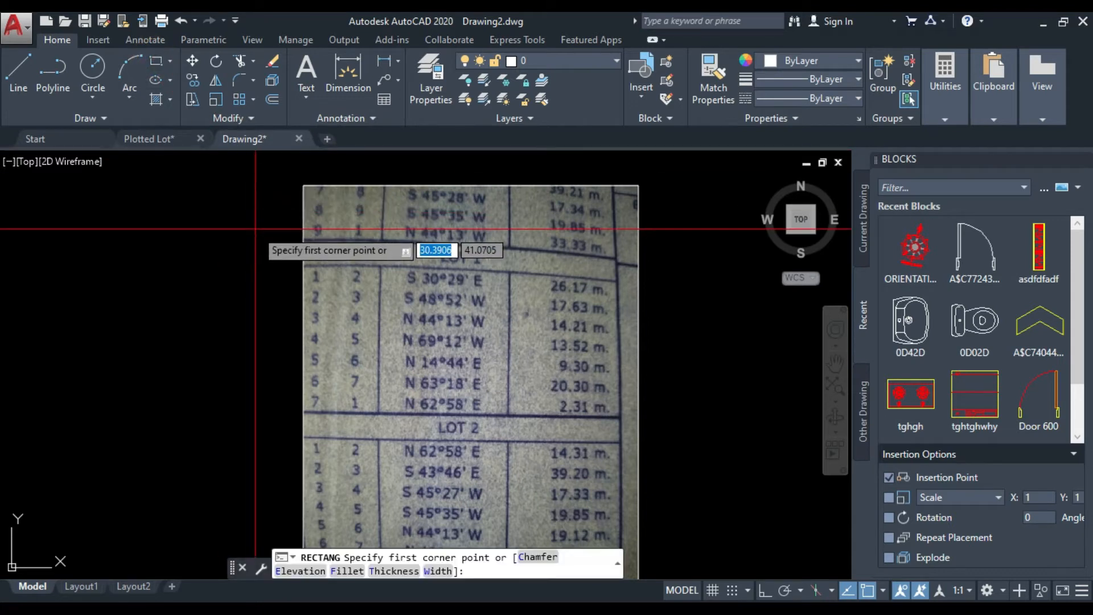
{"action": "left_click", "coordinate": [285, 259]}
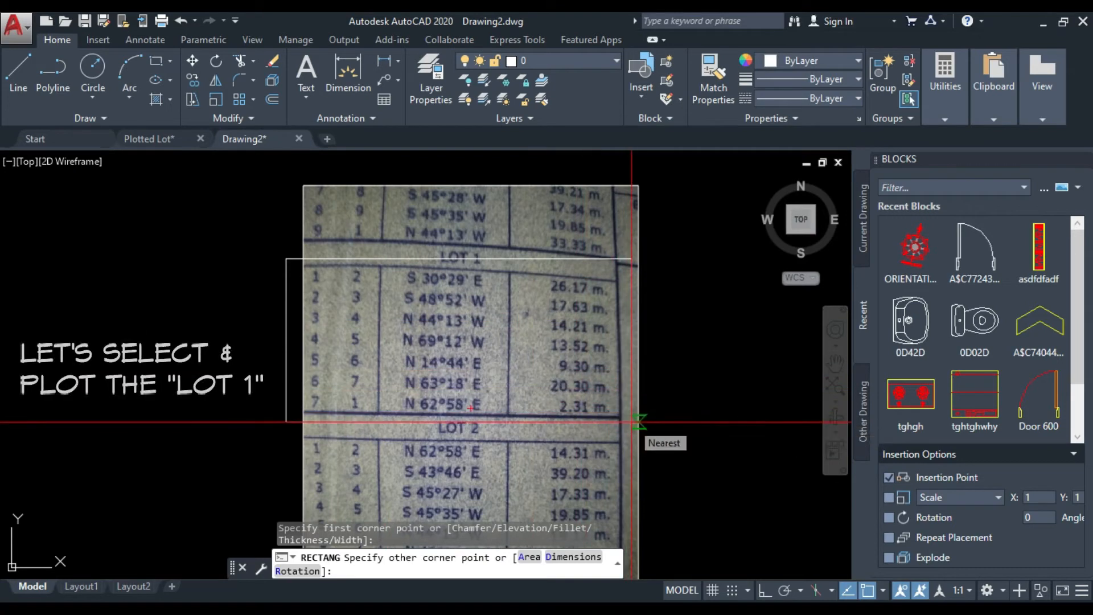
{"action": "left_click", "coordinate": [666, 420]}
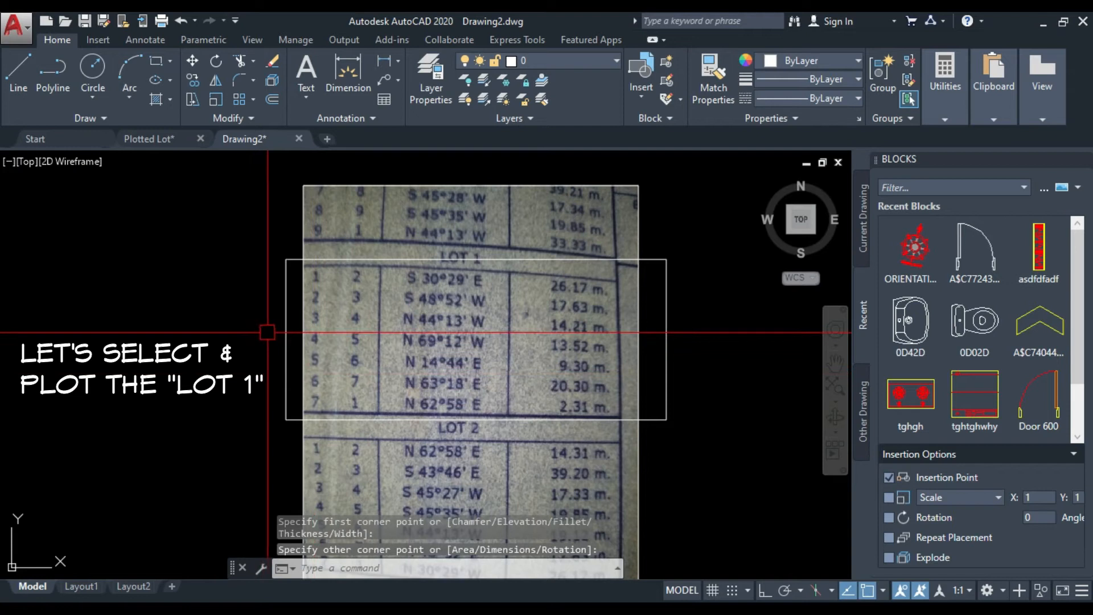
- Stretch the rectangle's upper edge upward so that it also encloses the LOT 1 heading
{"action": "left_click", "coordinate": [284, 332]}
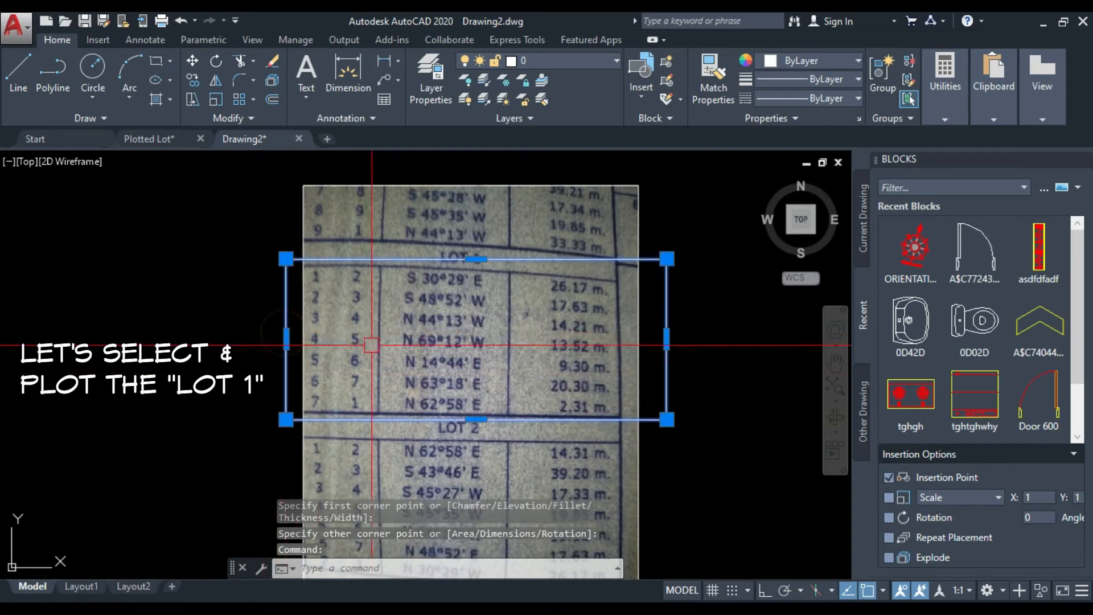
{"action": "left_click", "coordinate": [476, 259]}
{"action": "left_click", "coordinate": [476, 244]}
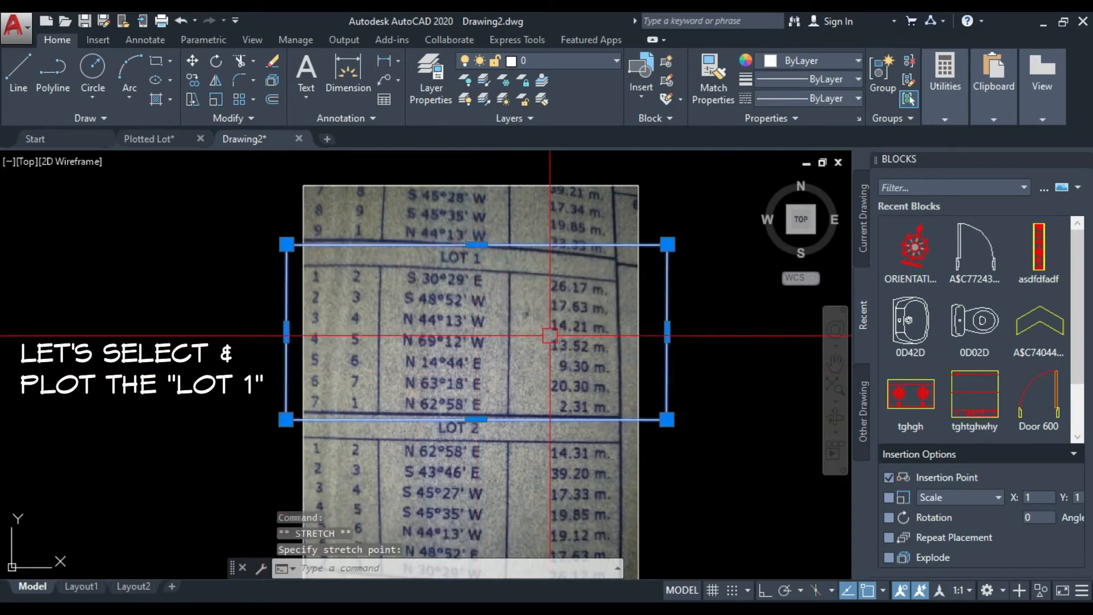
{"action": "key", "text": "Escape"}
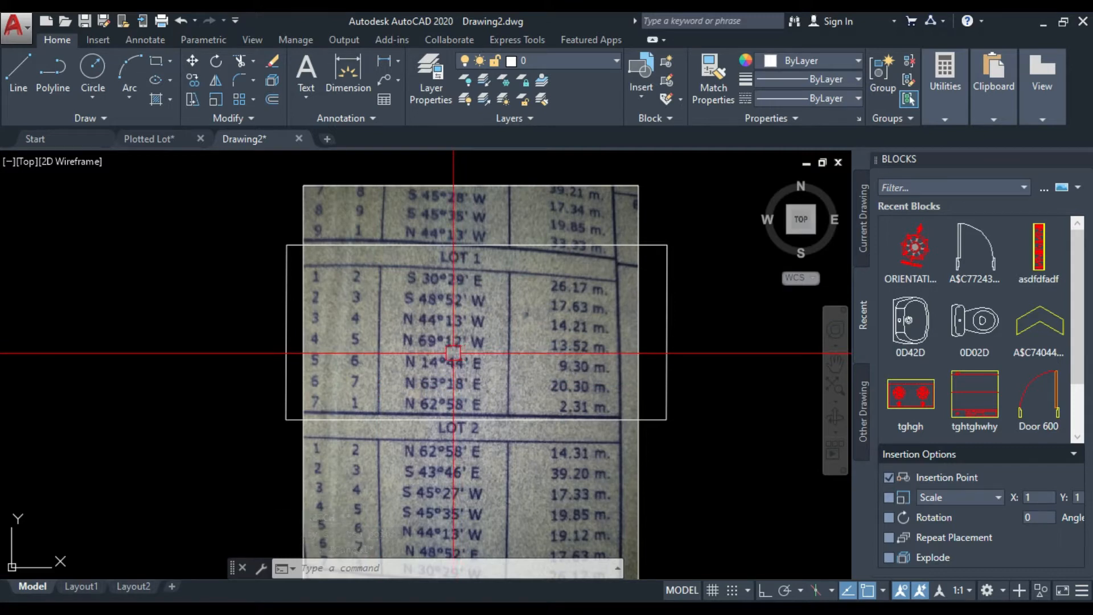
- Start a polyline at the origin point 0,0 in the empty area beside the image
{"action": "scroll", "coordinate": [663, 345], "scroll_direction": "down", "scroll_amount": 5}
{"action": "scroll", "coordinate": [532, 317], "scroll_direction": "up", "scroll_amount": 3}
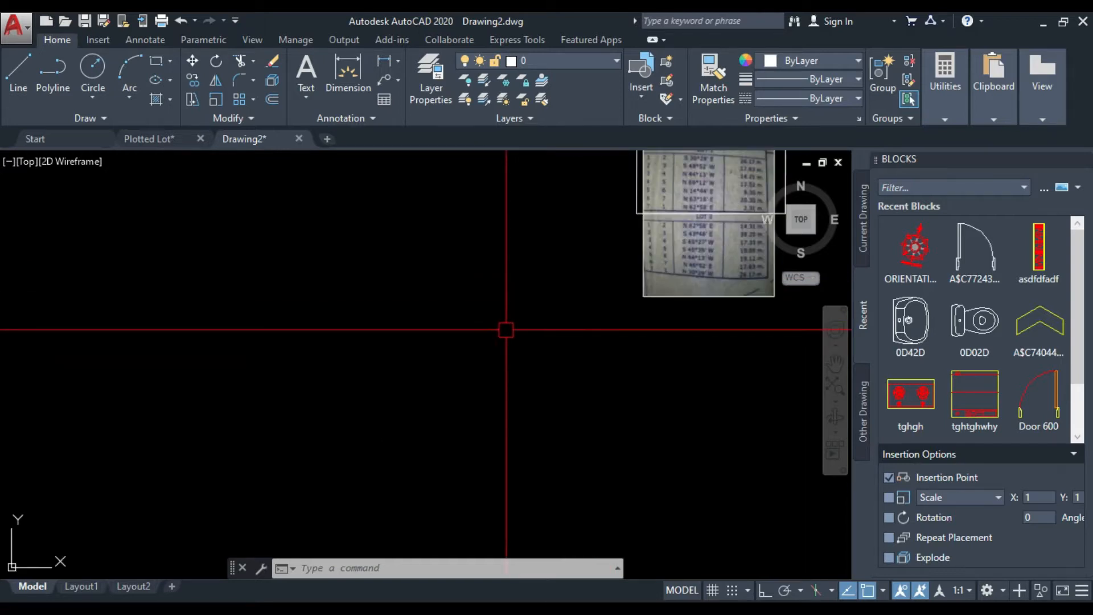
{"action": "scroll", "coordinate": [453, 312], "scroll_direction": "down", "scroll_amount": 2}
{"action": "scroll", "coordinate": [427, 347], "scroll_direction": "down", "scroll_amount": 3}
{"action": "scroll", "coordinate": [410, 391], "scroll_direction": "up", "scroll_amount": 4}
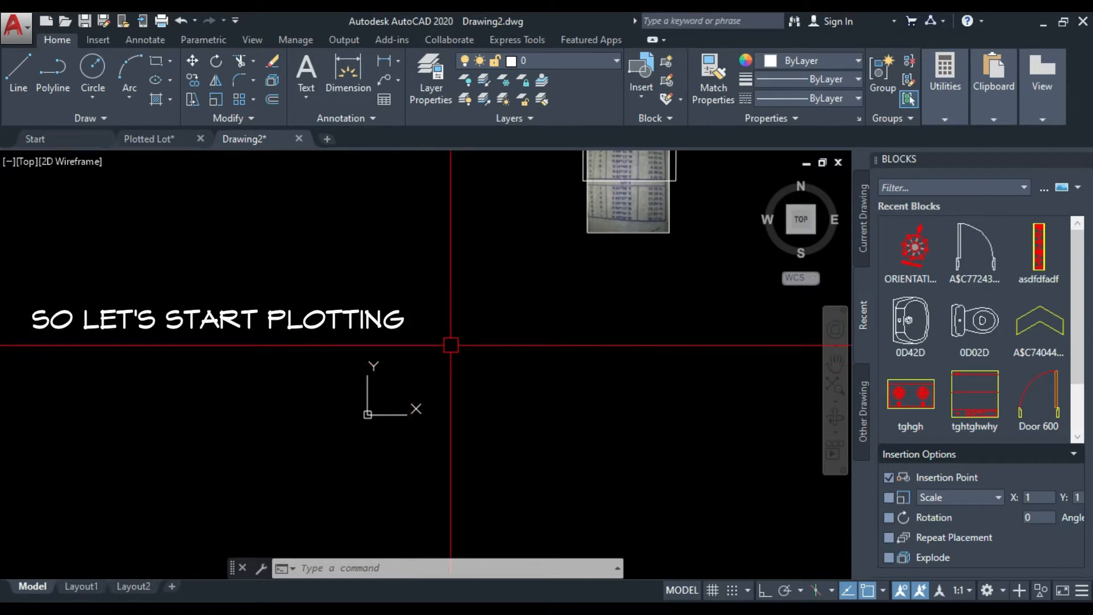
{"action": "type", "text": "PL"}
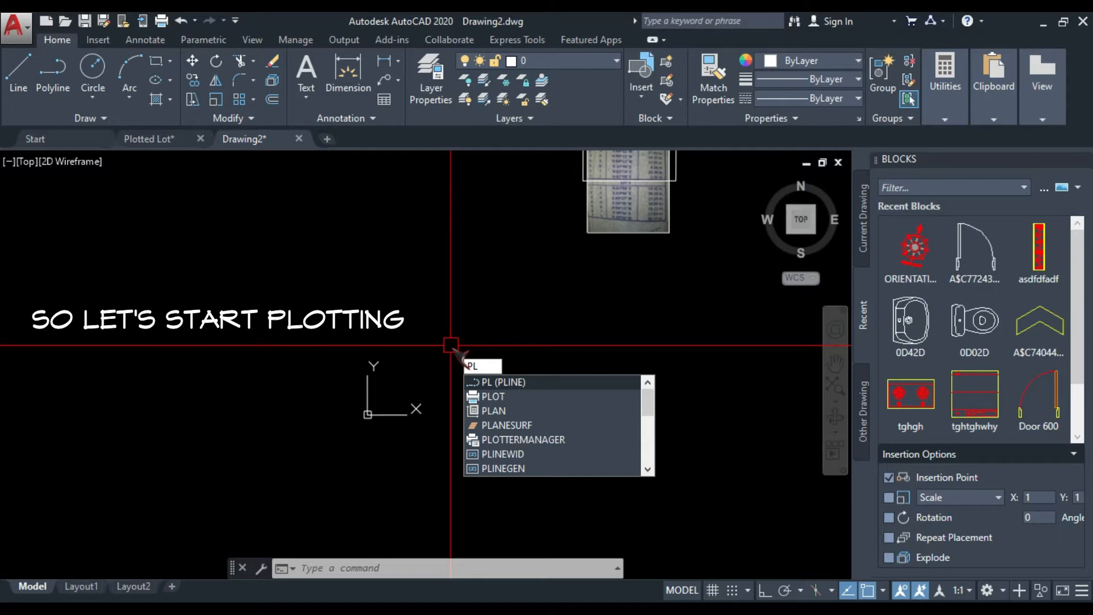
{"action": "key", "text": "Return"}
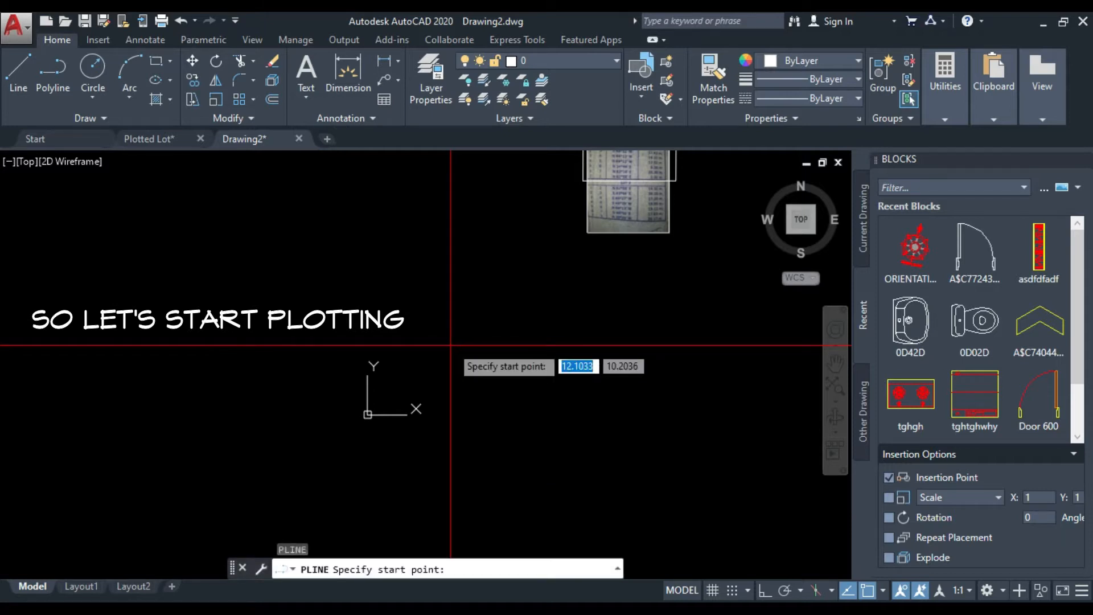
{"action": "type", "text": "0"}
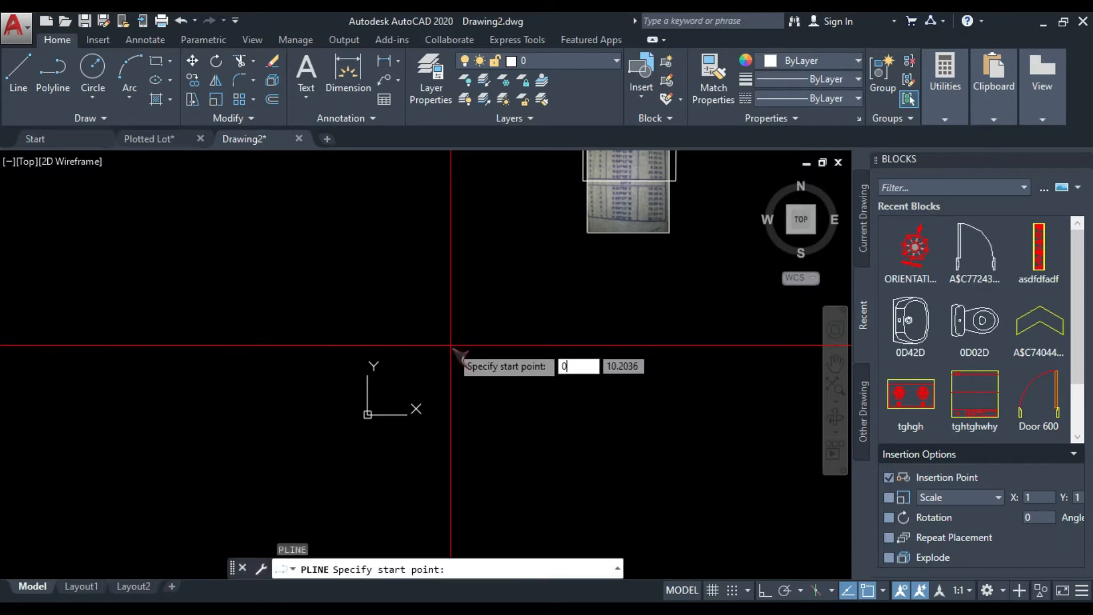
{"action": "key", "text": "Tab"}
{"action": "type", "text": "0"}
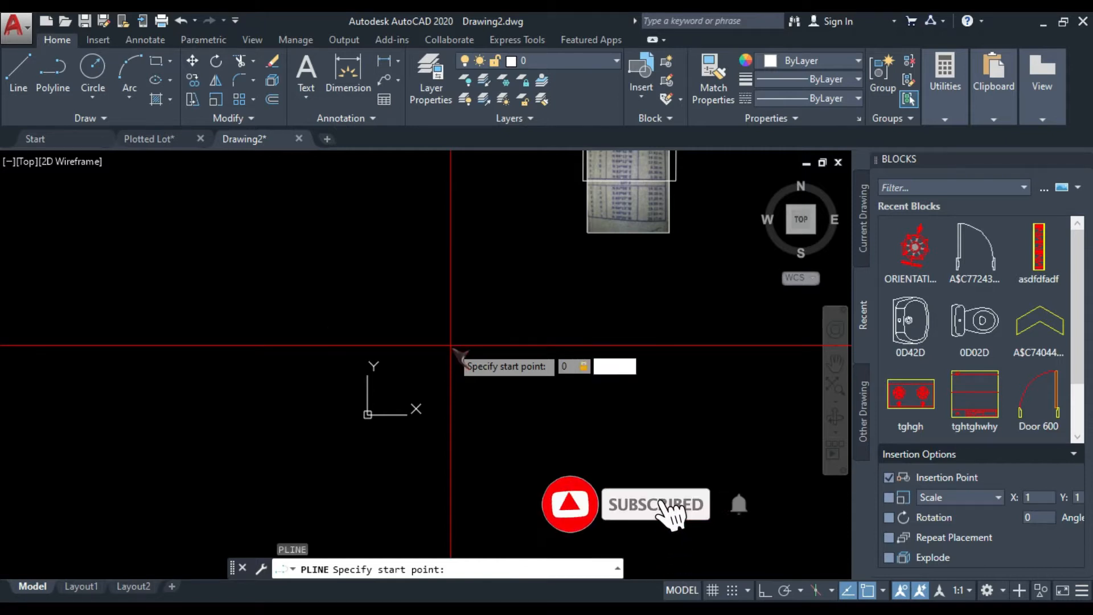
{"action": "key", "text": "Return"}
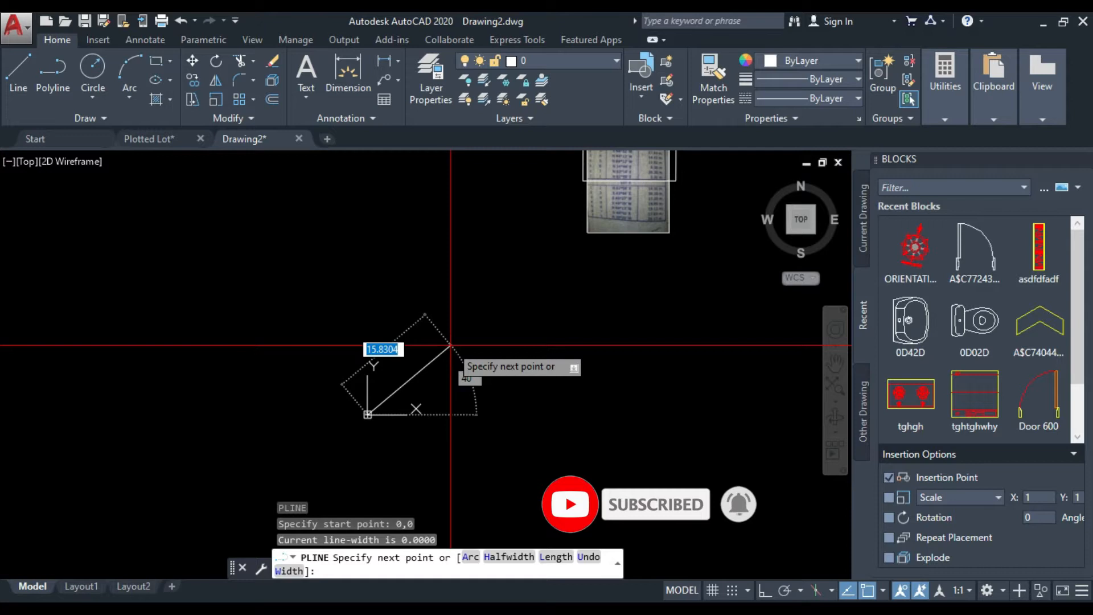
- Examine the Lot 1 corner numbers, bearings and distances in the technical description image
{"action": "scroll", "coordinate": [450, 345], "scroll_direction": "up", "scroll_amount": 4}
{"action": "middle_click_drag", "start_coordinate": [478, 238], "coordinate": [264, 439]}
{"action": "scroll", "coordinate": [387, 298], "scroll_direction": "up", "scroll_amount": 4}
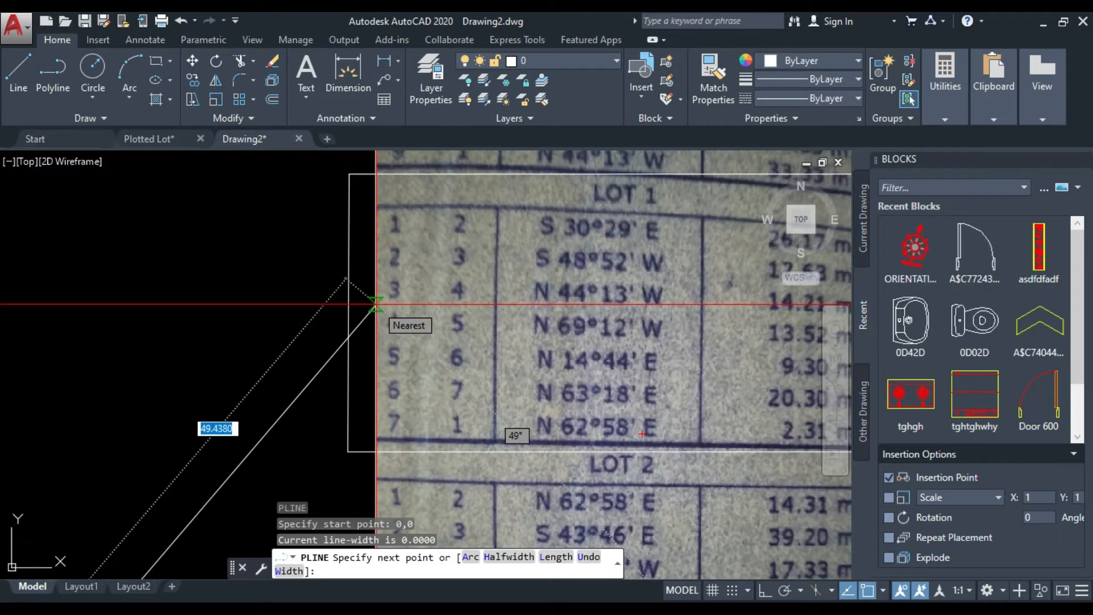
{"action": "scroll", "coordinate": [377, 268], "scroll_direction": "down", "scroll_amount": 4}
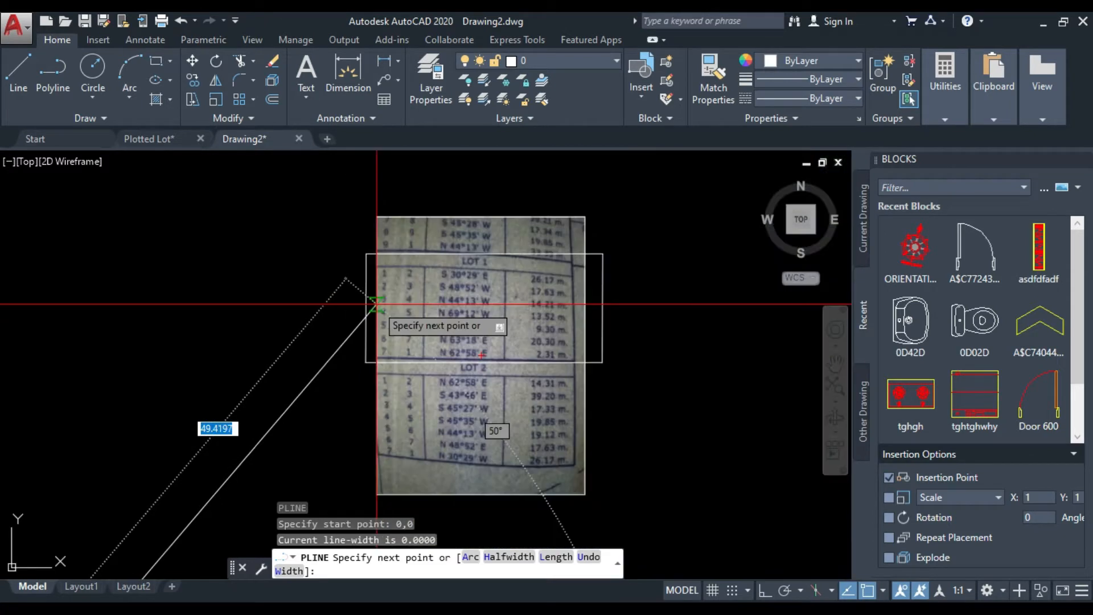
{"action": "scroll", "coordinate": [455, 313], "scroll_direction": "up", "scroll_amount": 4}
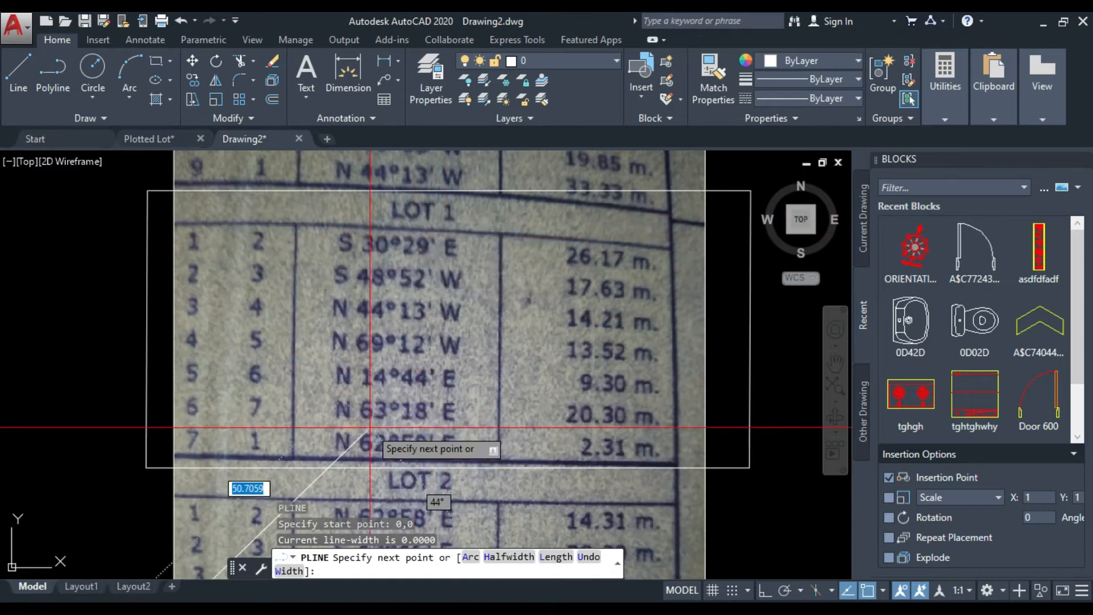
{"action": "scroll", "coordinate": [456, 406], "scroll_direction": "down", "scroll_amount": 5}
{"action": "scroll", "coordinate": [455, 407], "scroll_direction": "up", "scroll_amount": 5}
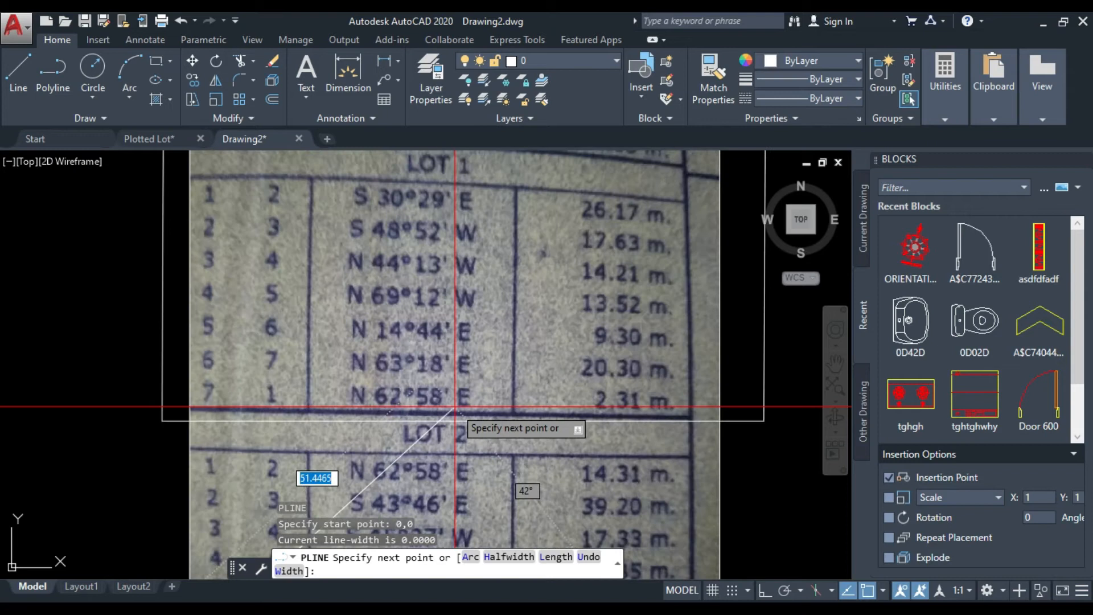
{"action": "scroll", "coordinate": [456, 406], "scroll_direction": "down", "scroll_amount": 10}
{"action": "mouse_move", "coordinate": [436, 424]}
{"action": "middle_mouse_down"}
{"action": "mouse_move", "coordinate": [401, 459]}
{"action": "mouse_move", "coordinate": [443, 316]}
{"action": "middle_mouse_up"}
{"action": "scroll", "coordinate": [443, 316], "scroll_direction": "up", "scroll_amount": 6}
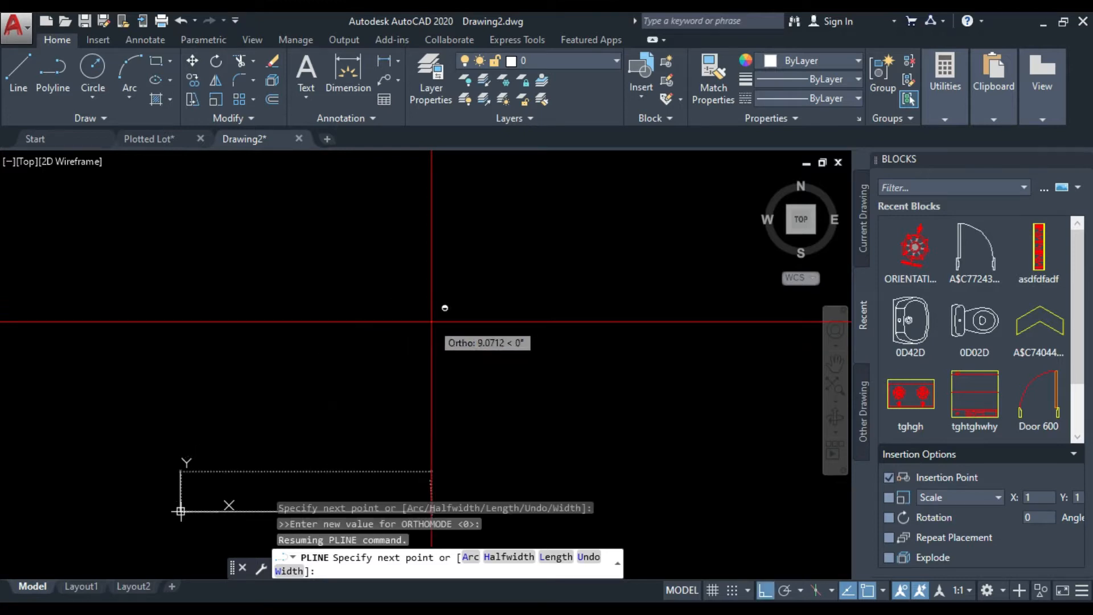
- Add the polyline's first segment, Lot 1 line 1-2, with relative distance 26.17 and bearing s30d29'e
{"action": "type", "text": "@"}
{"action": "scroll", "coordinate": [376, 350], "scroll_direction": "down", "scroll_amount": 9}
{"action": "scroll", "coordinate": [474, 193], "scroll_direction": "up", "scroll_amount": 6}
{"action": "scroll", "coordinate": [627, 322], "scroll_direction": "up", "scroll_amount": 4}
{"action": "scroll", "coordinate": [628, 322], "scroll_direction": "down", "scroll_amount": 5}
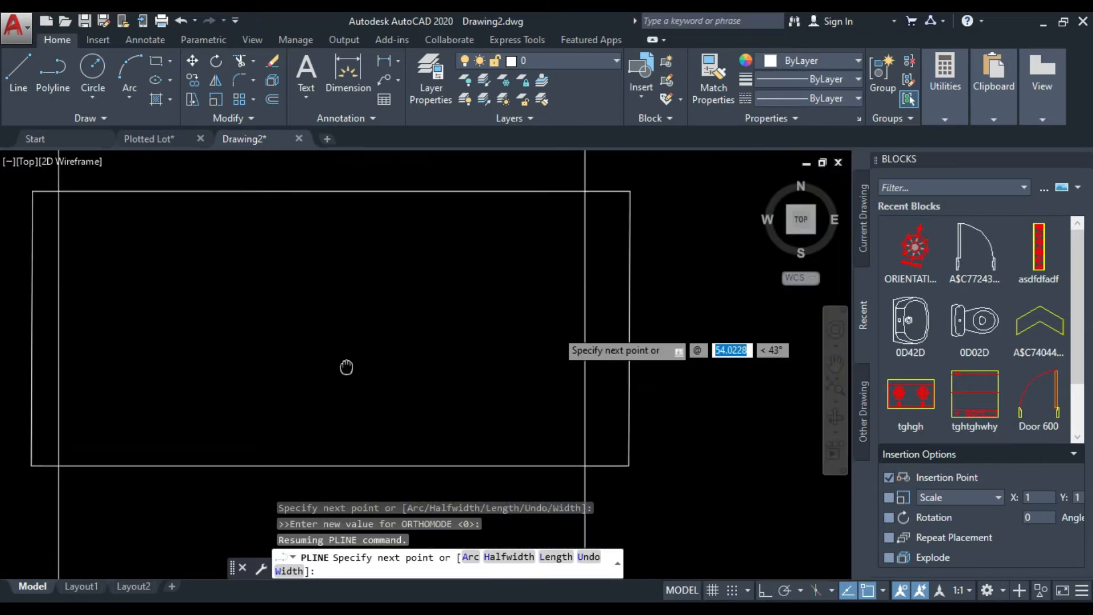
{"action": "scroll", "coordinate": [347, 366], "scroll_direction": "up", "scroll_amount": 5}
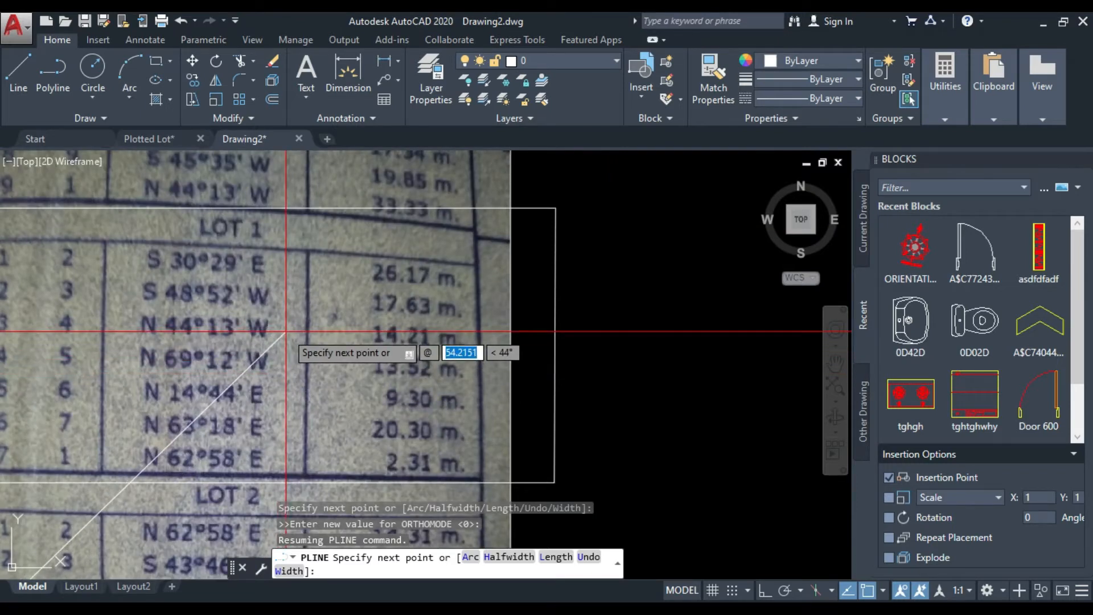
{"action": "type", "text": "26.17"}
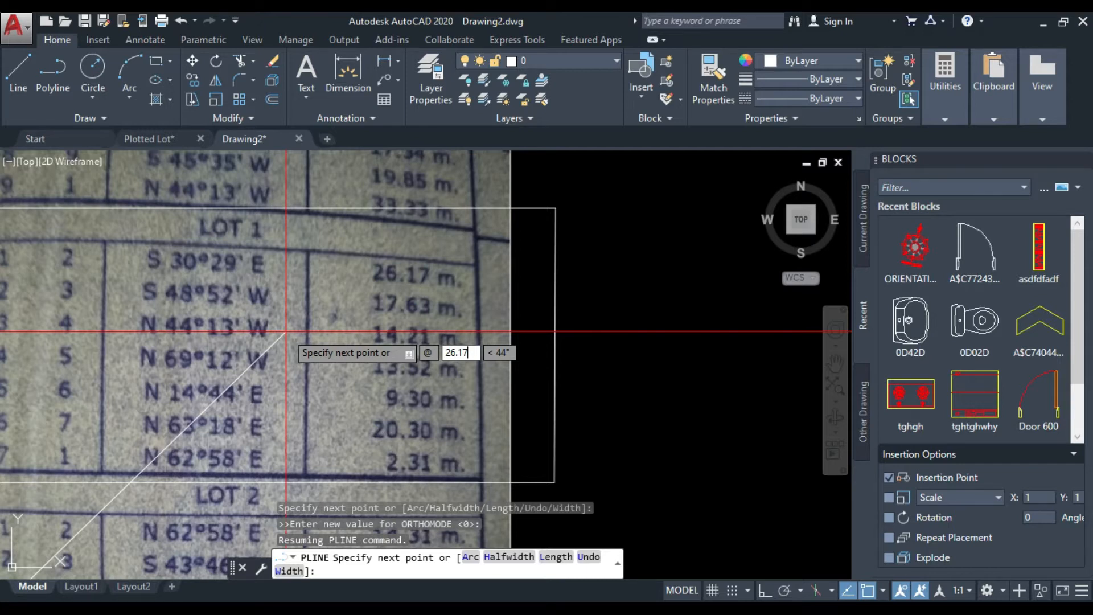
{"action": "key", "text": "Tab"}
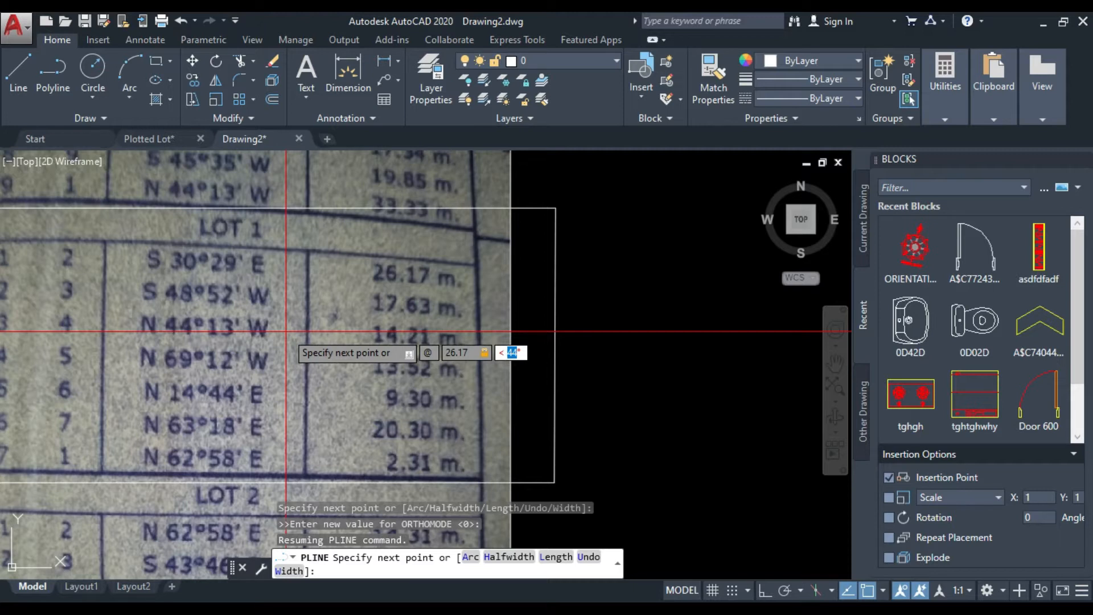
{"action": "type", "text": "s30d2"}
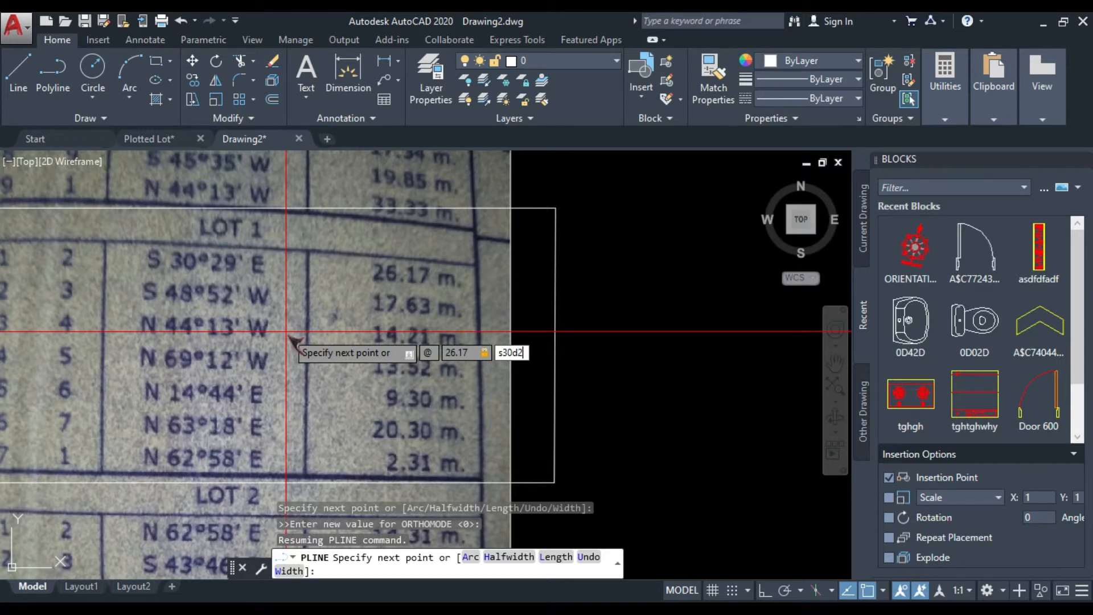
{"action": "type", "text": "9'e"}
{"action": "key", "text": "Return"}
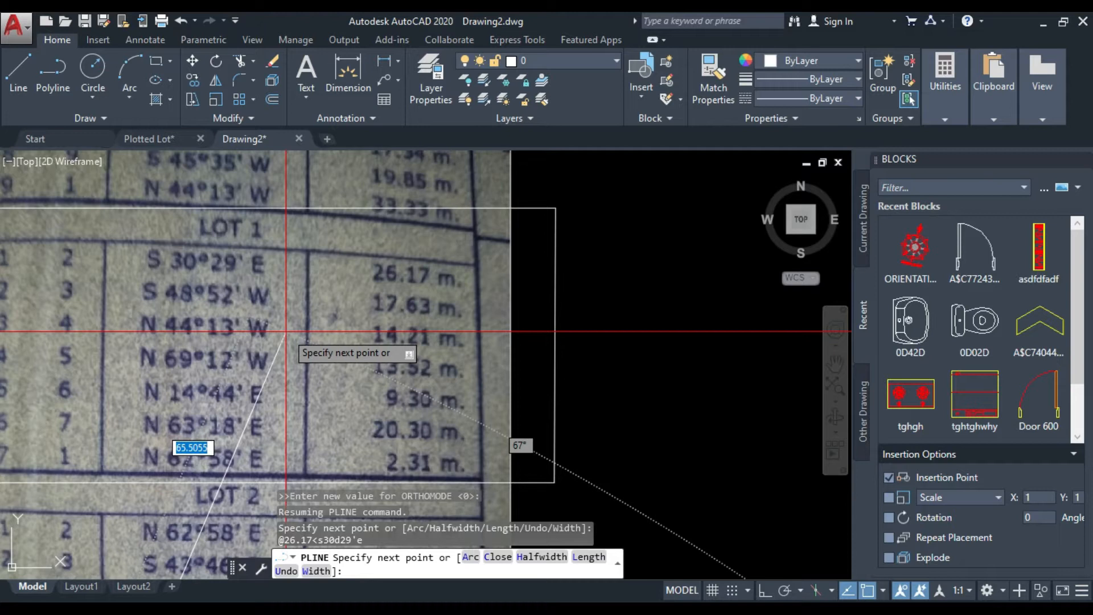
- Add the polyline's second segment, Lot 1 line 2-3, with relative distance 17.63 and bearing s48d52'w
{"action": "key", "text": "F8"}
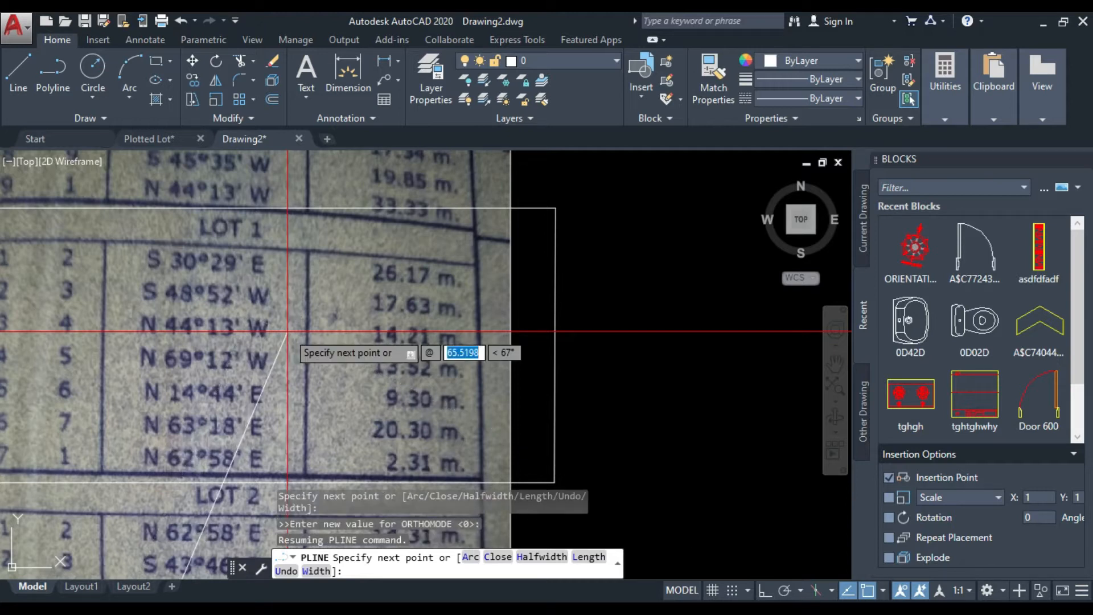
{"action": "type", "text": "17.63"}
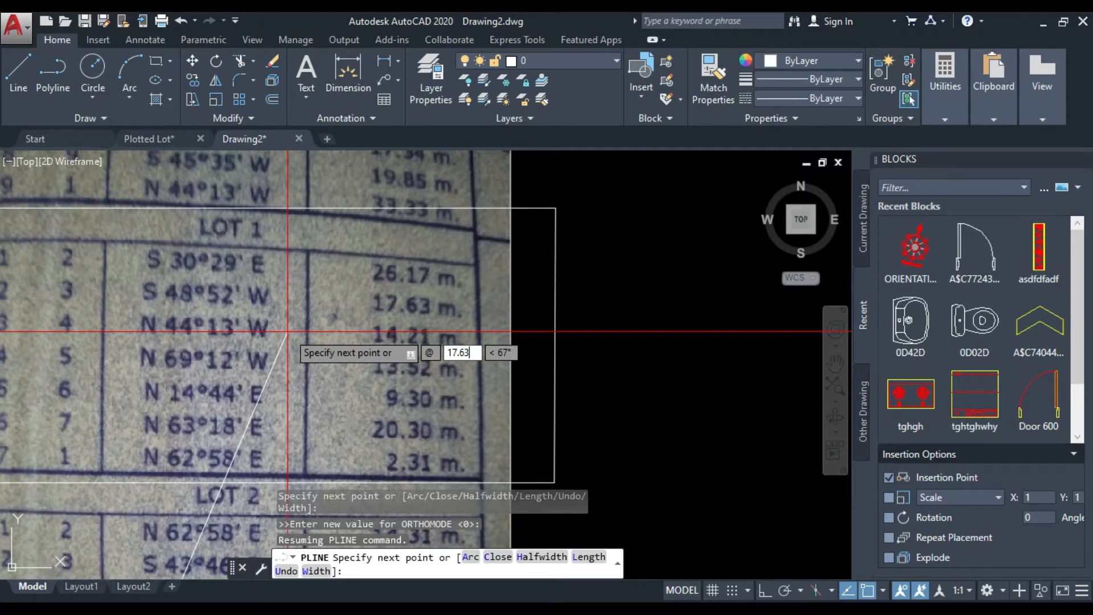
{"action": "key", "text": "Tab"}
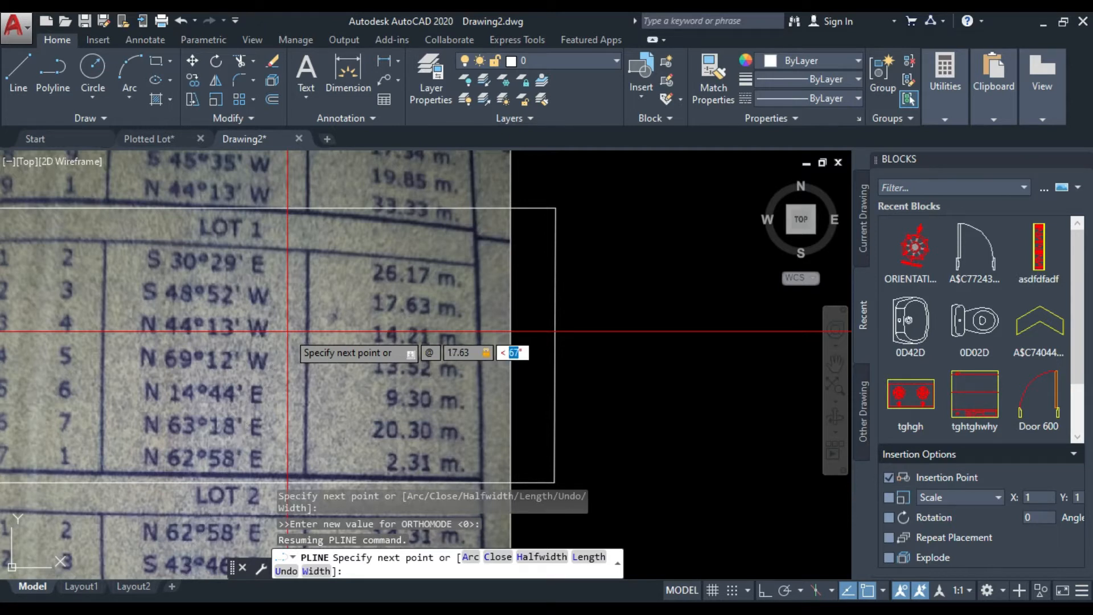
{"action": "type", "text": "s48"}
{"action": "type", "text": "d52'w"}
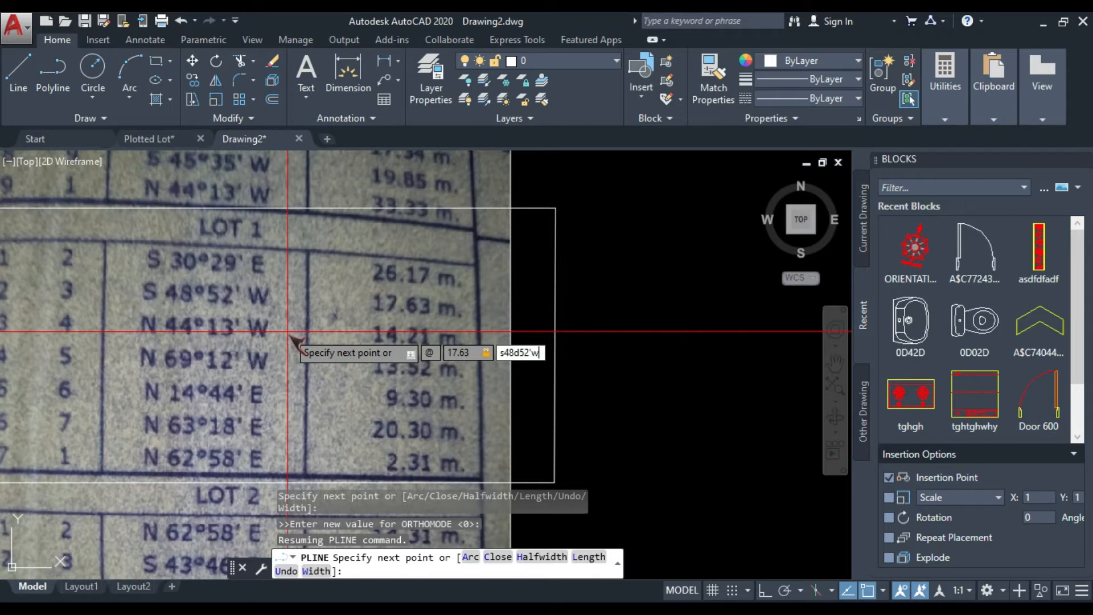
{"action": "key", "text": "Return"}
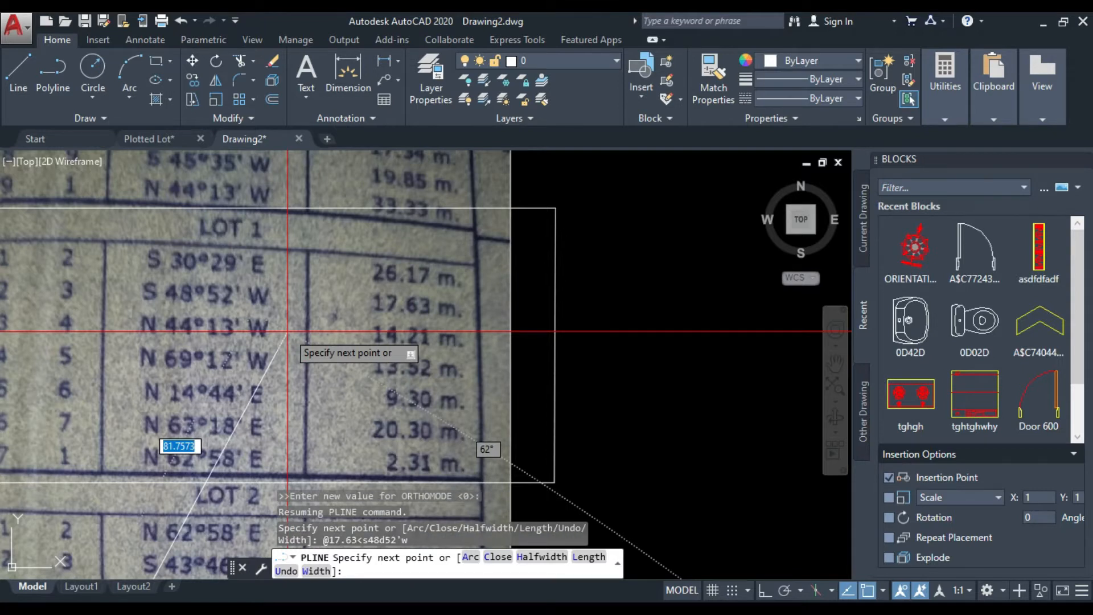
- Add the polyline's third segment, Lot 1 line 3-4, with relative distance 14.21 and bearing n44d13'w
{"action": "type", "text": "@"}
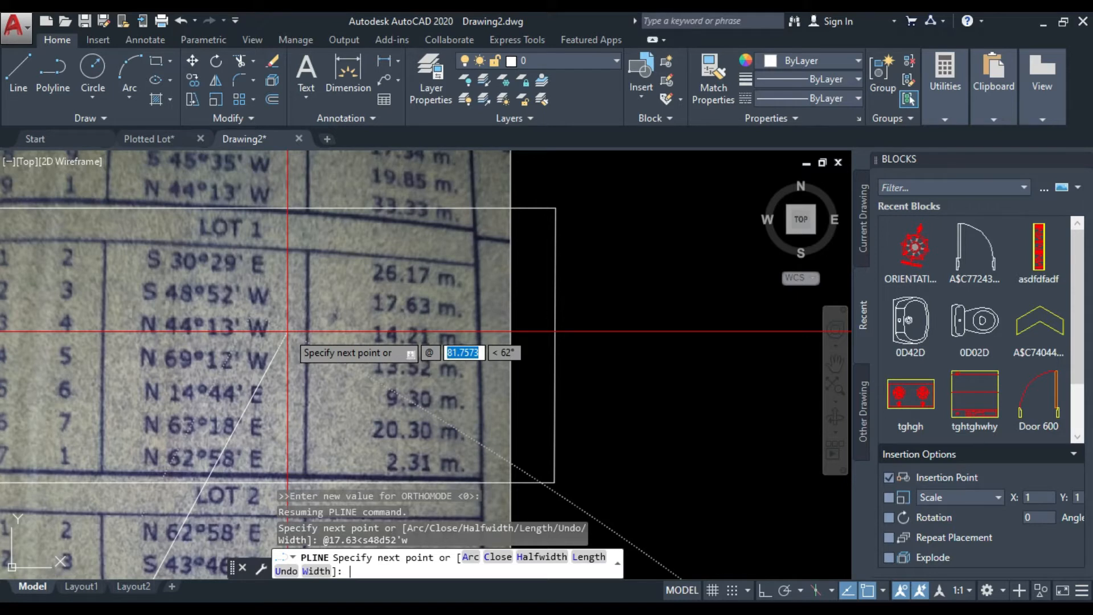
{"action": "type", "text": "14.2"}
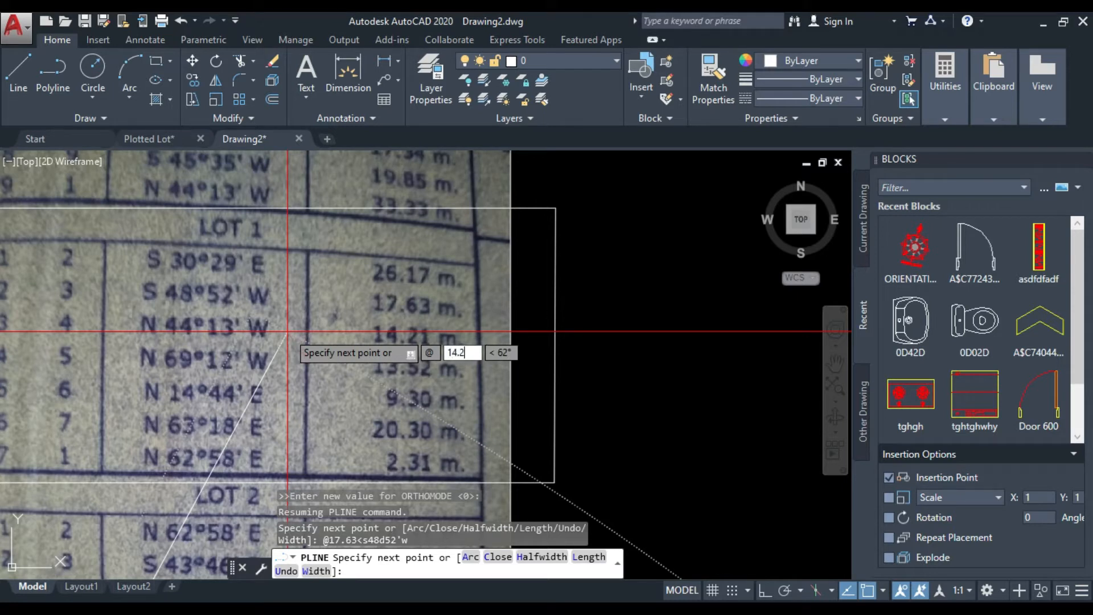
{"action": "type", "text": "1"}
{"action": "key", "text": "Tab"}
{"action": "type", "text": "n"}
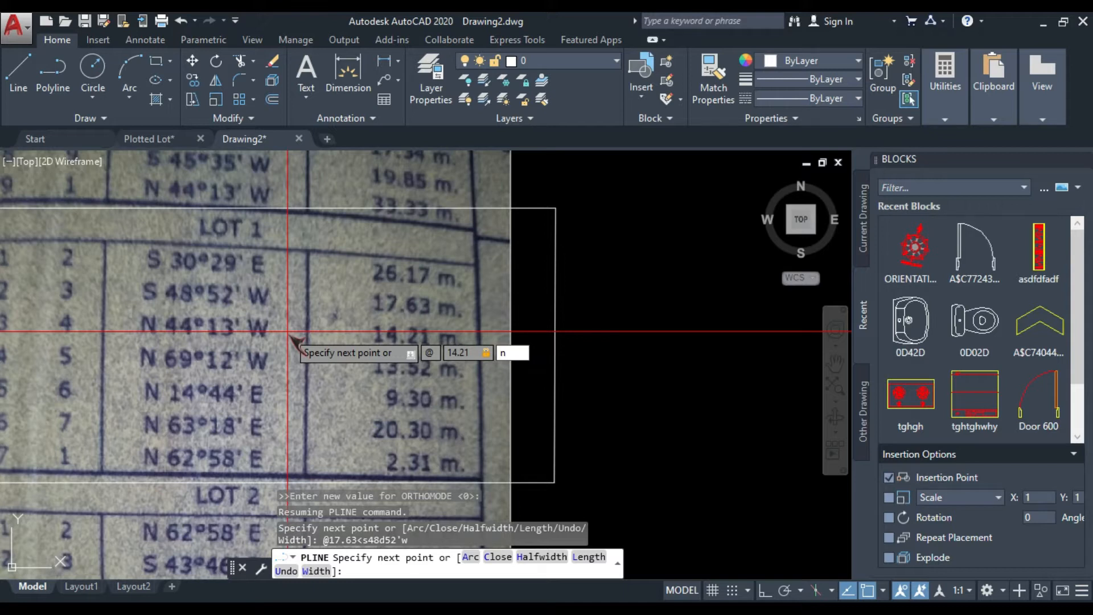
{"action": "type", "text": "44d"}
{"action": "type", "text": "13'w"}
{"action": "key", "text": "Return"}
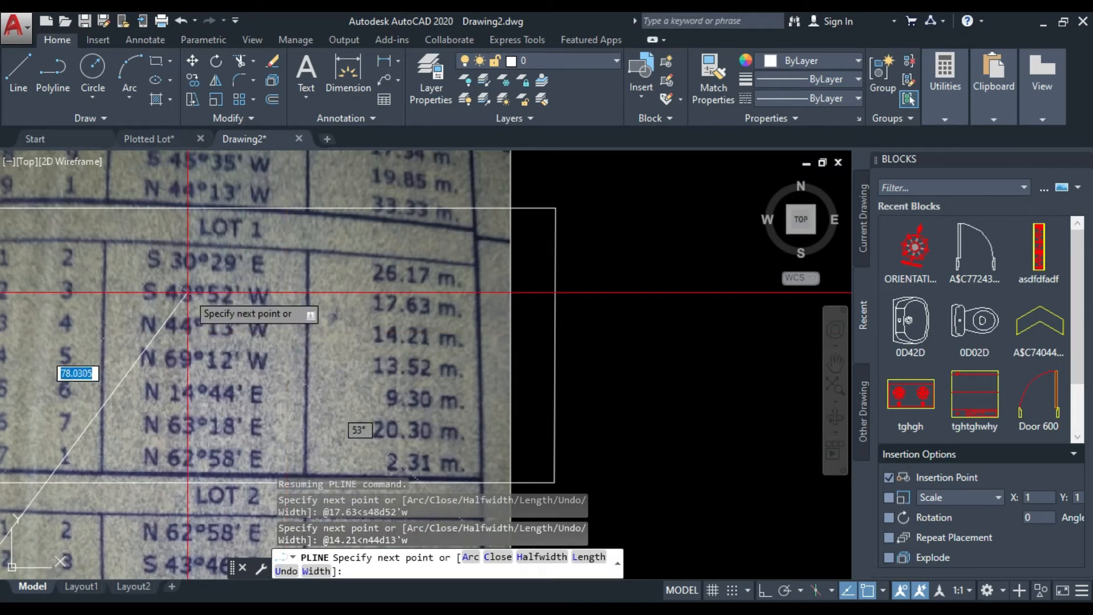
- Add the polyline's fourth segment, Lot 1 line 4-5, with relative distance 13.52 and bearing n69d12'w
{"action": "scroll", "coordinate": [302, 401], "scroll_direction": "down", "scroll_amount": 1}
{"action": "scroll", "coordinate": [307, 409], "scroll_direction": "up", "scroll_amount": 3}
{"action": "scroll", "coordinate": [307, 410], "scroll_direction": "down", "scroll_amount": 2}
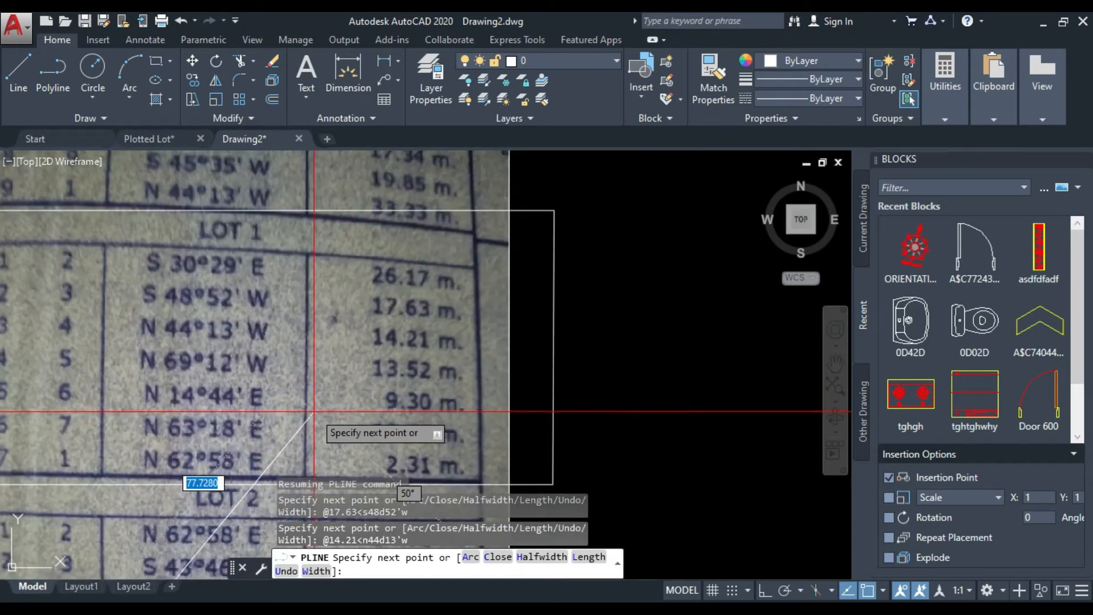
{"action": "type", "text": "@"}
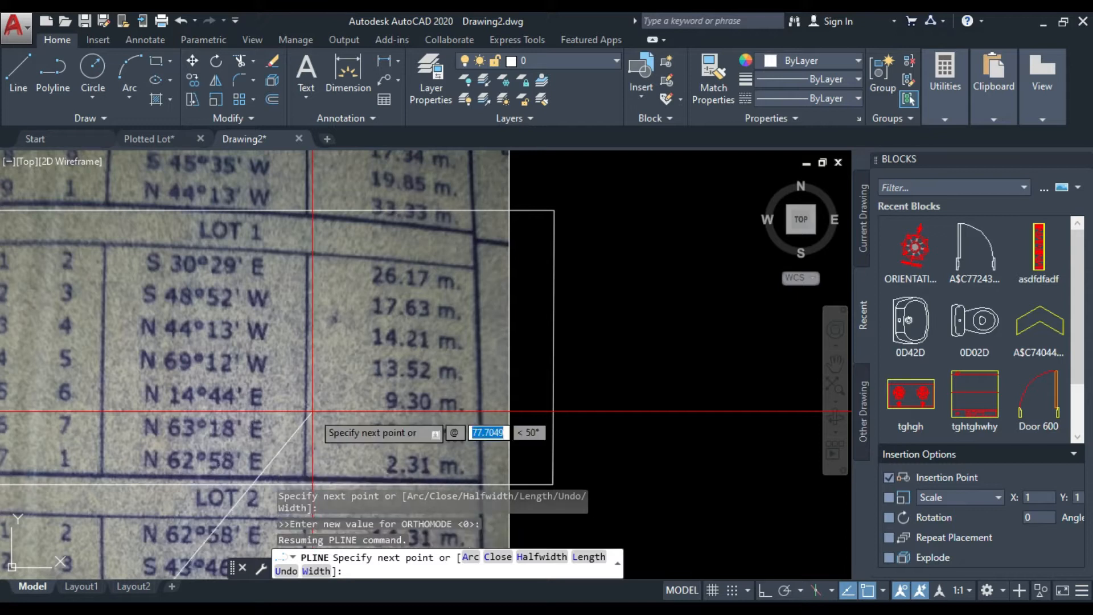
{"action": "type", "text": "13"}
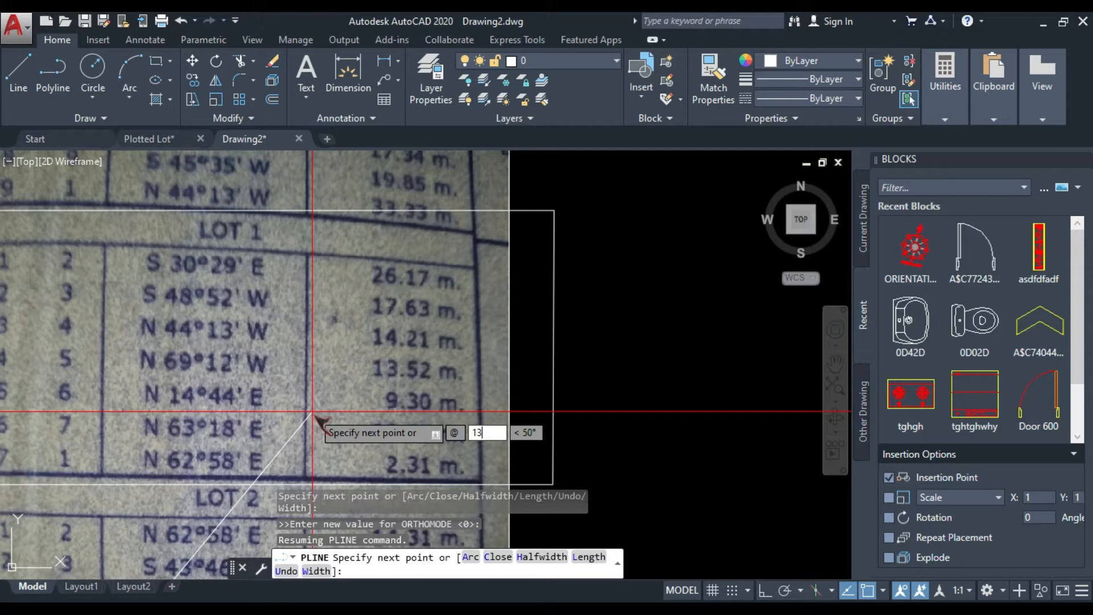
{"action": "type", "text": ".52"}
{"action": "key", "text": "Tab"}
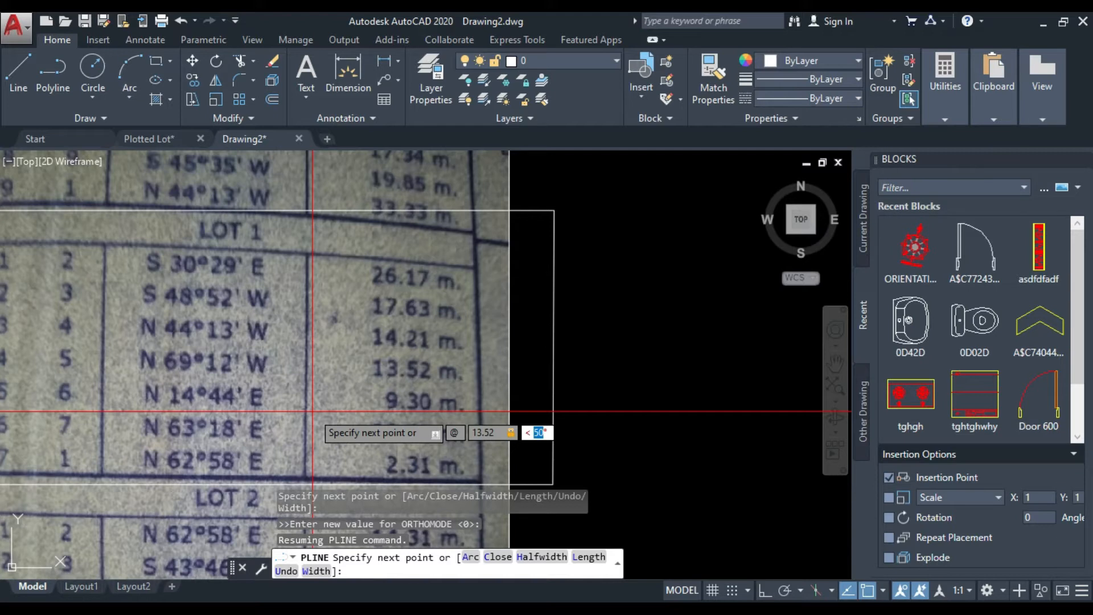
{"action": "type", "text": "n69d12"}
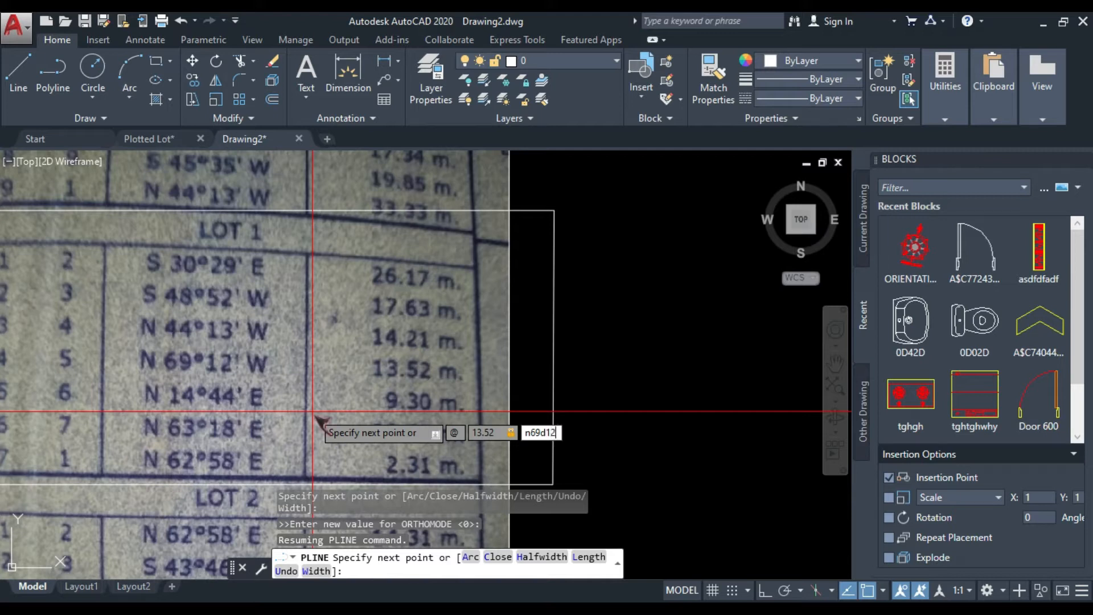
{"action": "type", "text": "'w"}
{"action": "key", "text": "Return"}
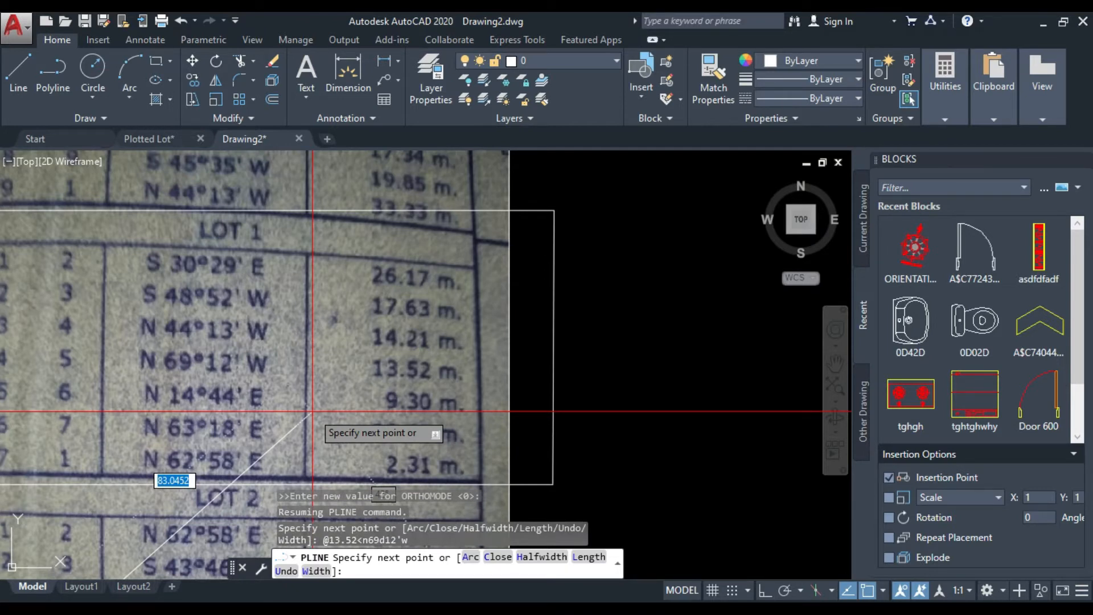
- Add the polyline's fifth segment, Lot 1 line 5-6, with relative distance 9.30 and bearing n14d44'e
{"action": "key", "text": "F8"}
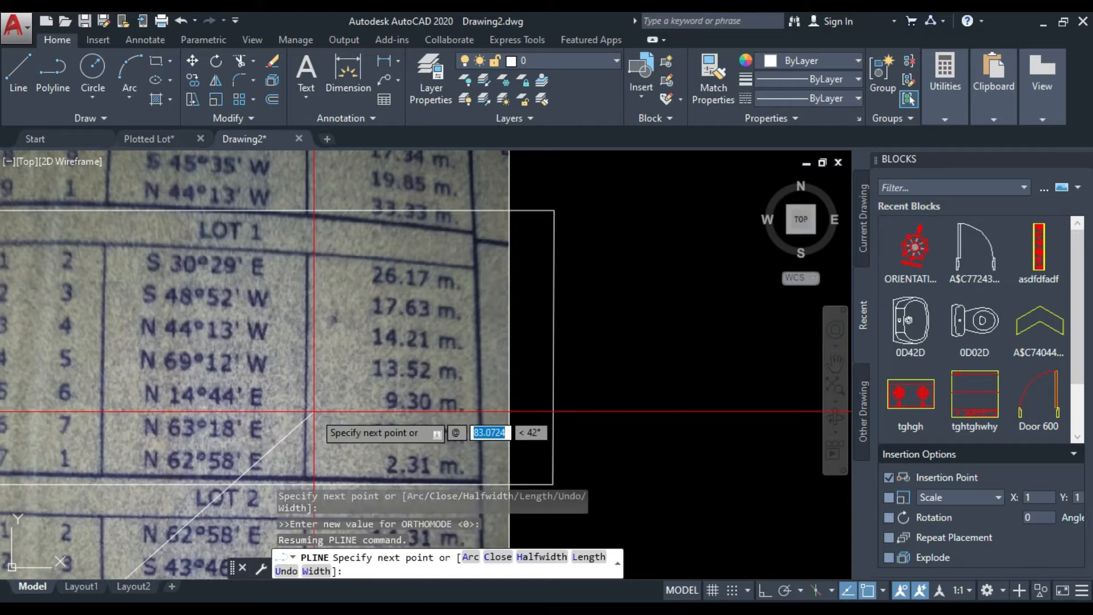
{"action": "type", "text": "9"}
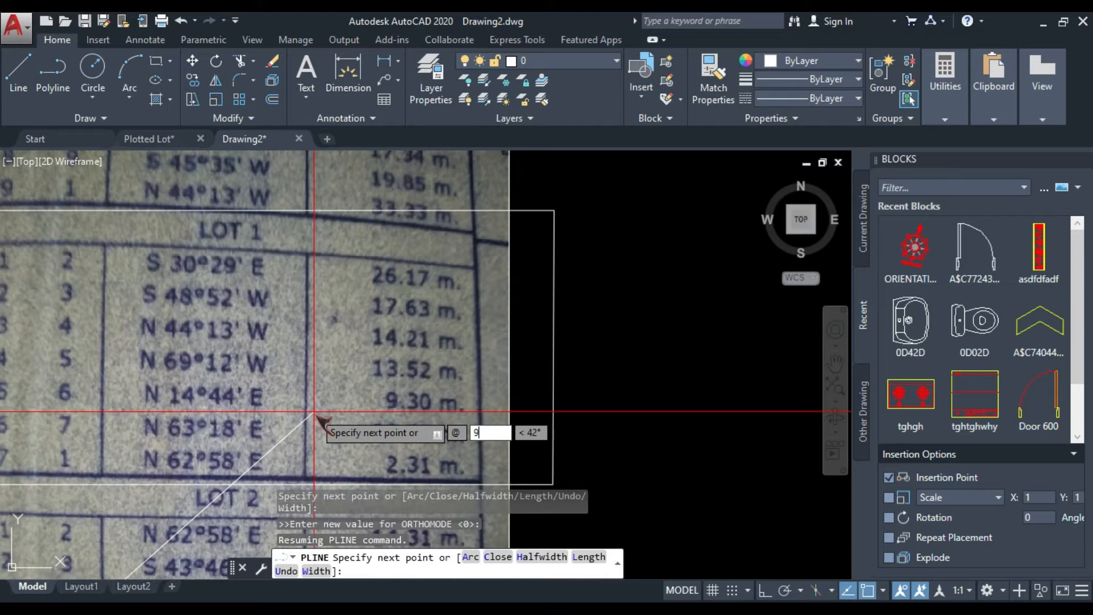
{"action": "type", "text": ".30"}
{"action": "key", "text": "Tab"}
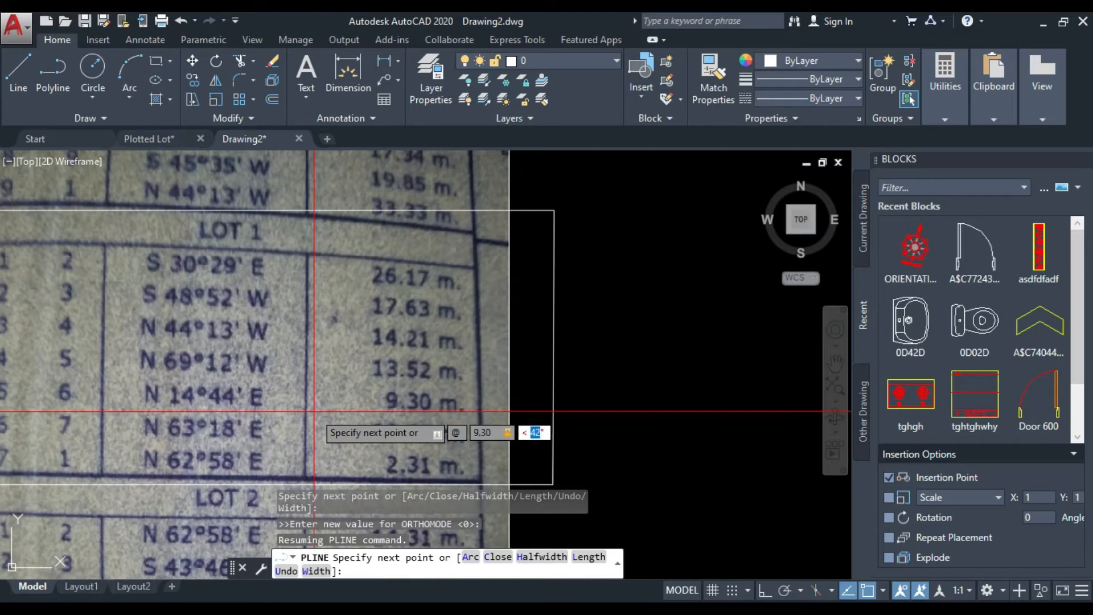
{"action": "type", "text": "n14d44"}
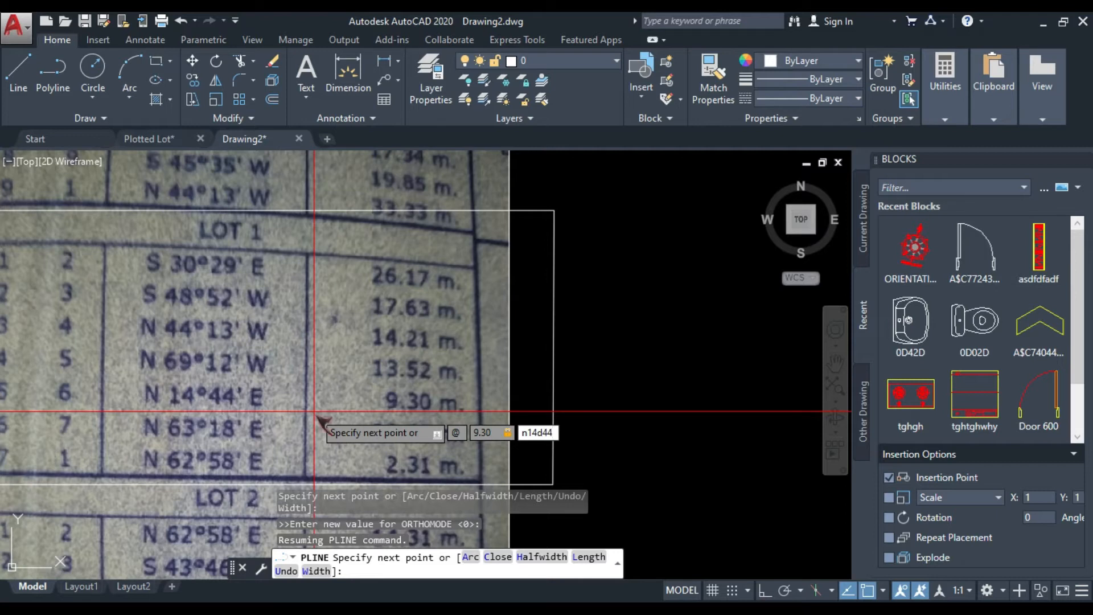
{"action": "type", "text": "'e"}
{"action": "key", "text": "Return"}
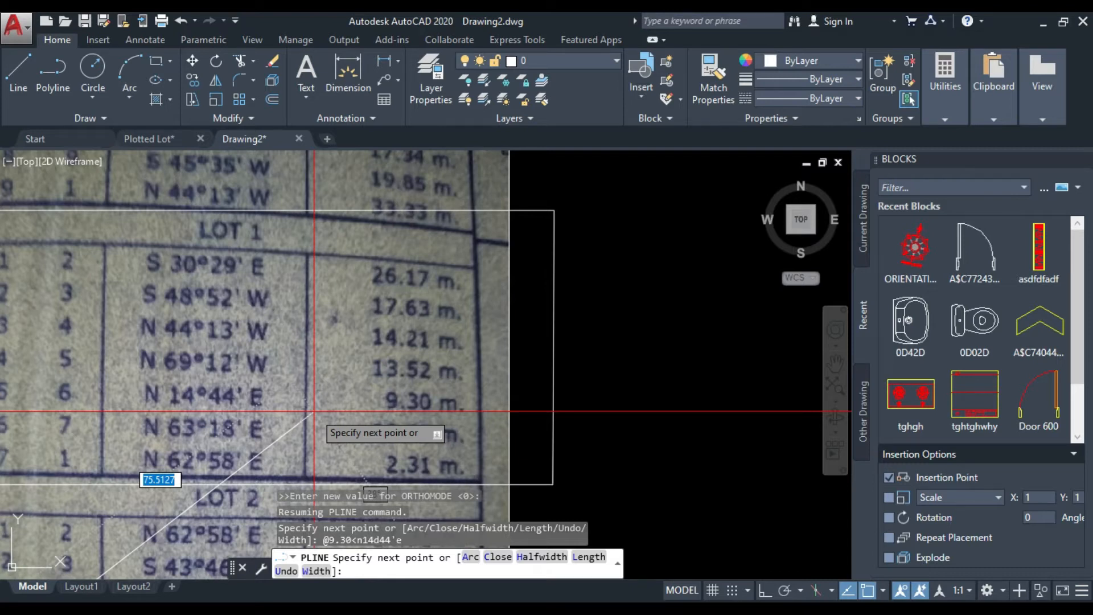
- Add the polyline's sixth segment, Lot 1 line 6-7, with relative distance 20.30 and bearing n63d18'e
{"action": "key", "text": "F8"}
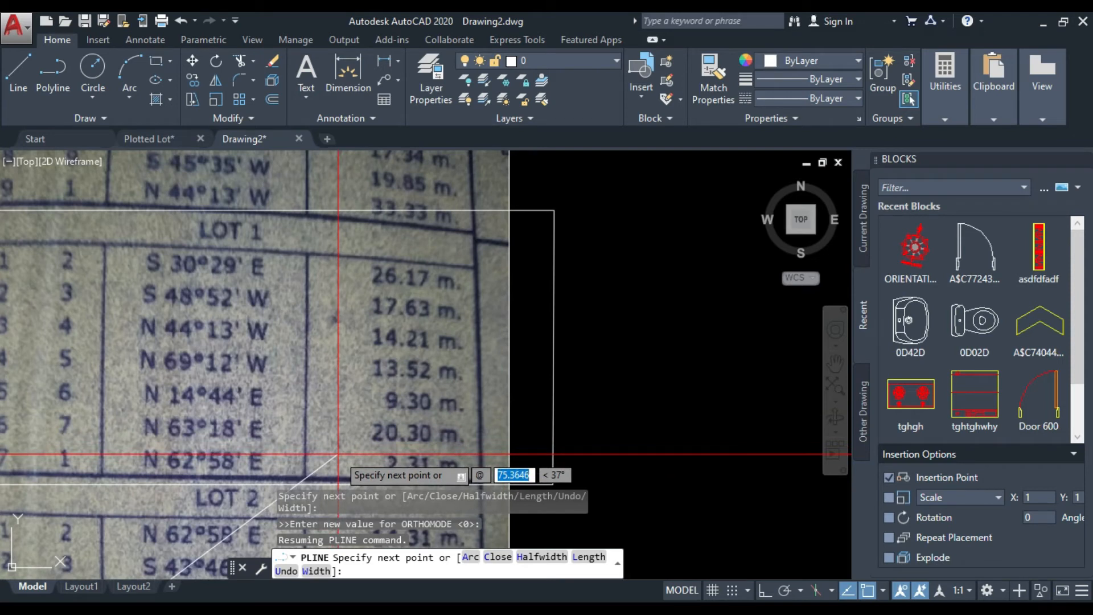
{"action": "type", "text": "20.30"}
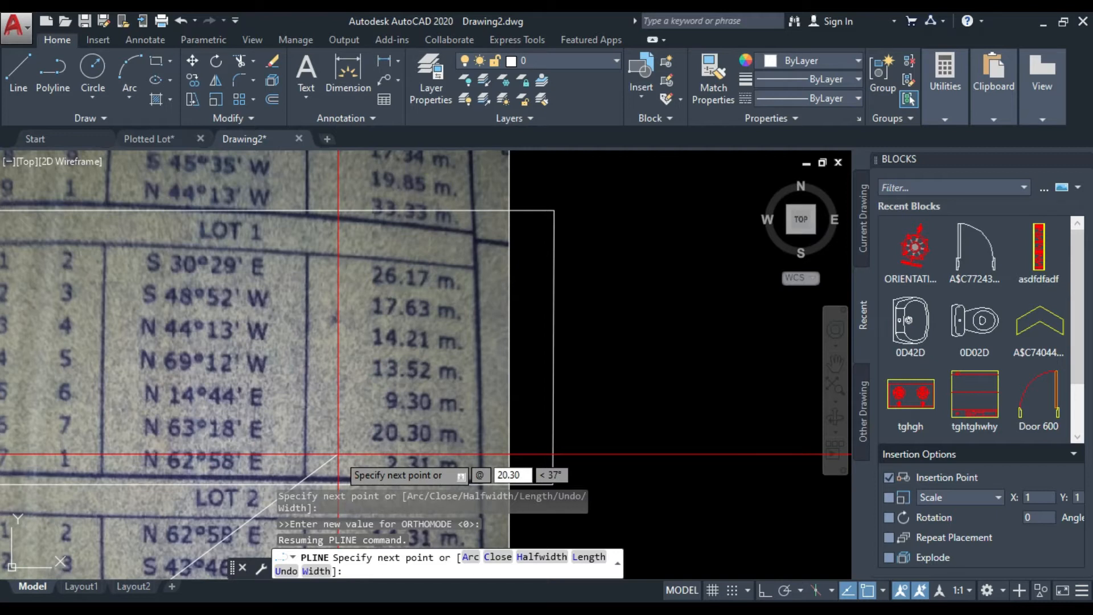
{"action": "key", "text": "Tab"}
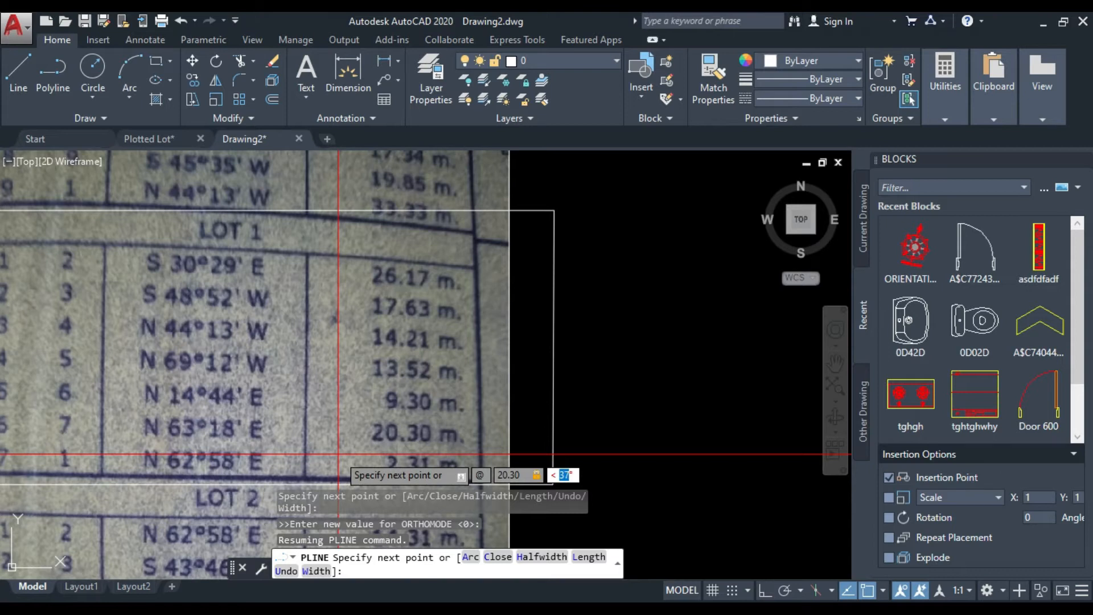
{"action": "key", "text": "BackSpace"}
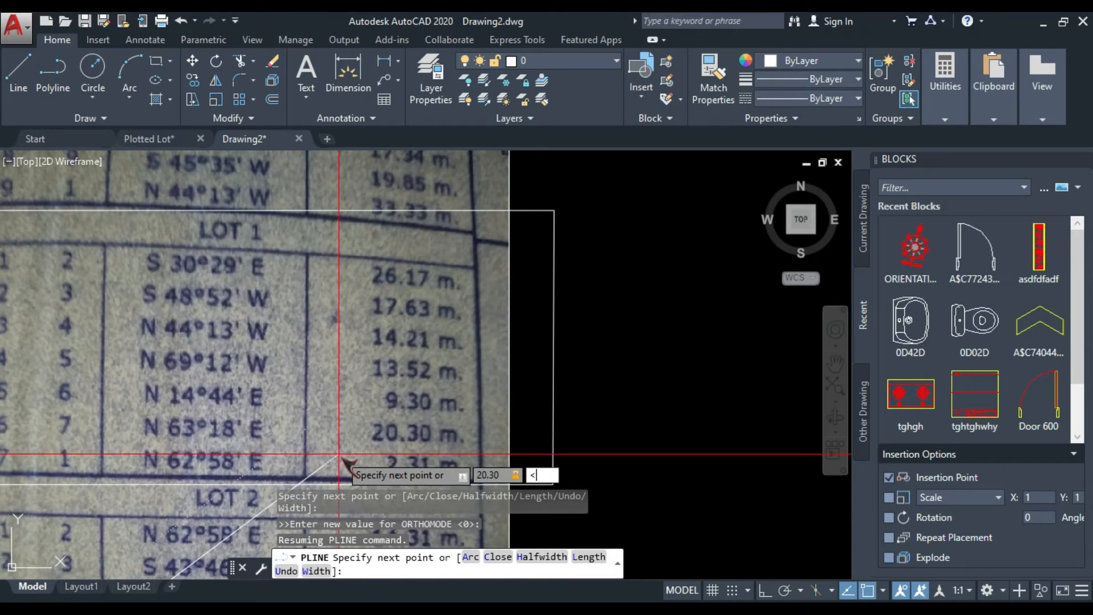
{"action": "type", "text": "n"}
{"action": "key", "text": "BackSpace"}
{"action": "key", "text": "BackSpace"}
{"action": "type", "text": "n"}
{"action": "type", "text": "63"}
{"action": "type", "text": "d"}
{"action": "type", "text": "a"}
{"action": "type", "text": "8"}
{"action": "type", "text": "'e"}
{"action": "key", "text": "Left"}
{"action": "key", "text": "Left"}
{"action": "key", "text": "Left"}
{"action": "type", "text": "1"}
{"action": "key", "text": "BackSpace"}
{"action": "key", "text": "Return"}
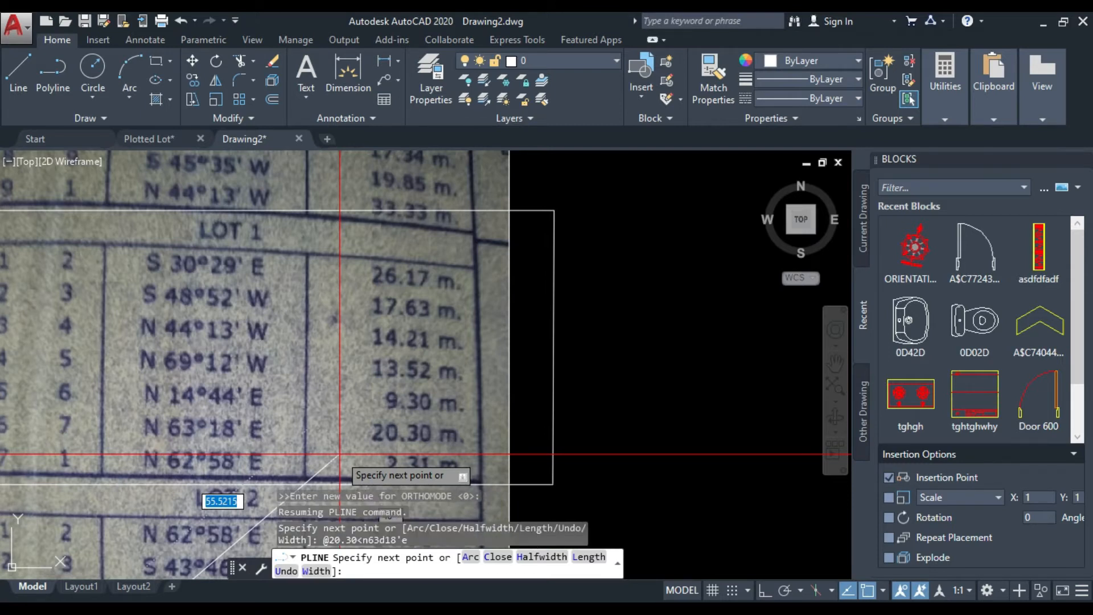
- Add the last segment, Lot 1 line 7-1, with relative distance 2.31 and bearing n62d58'e, and end the polyline
{"action": "scroll", "coordinate": [295, 362], "scroll_direction": "down", "scroll_amount": 1}
{"action": "scroll", "coordinate": [296, 438], "scroll_direction": "up", "scroll_amount": 2}
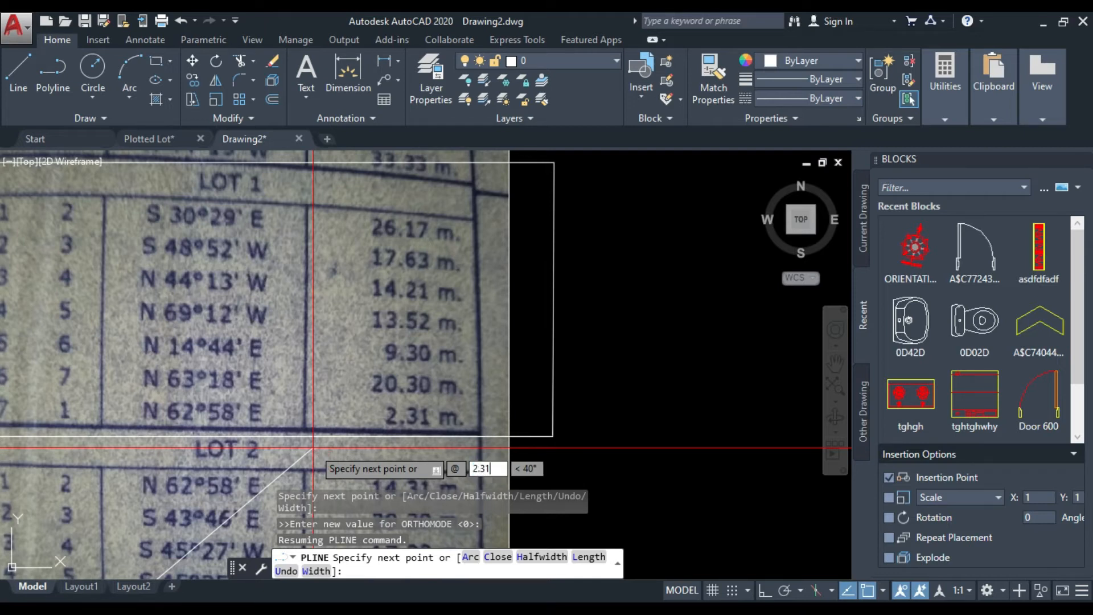
{"action": "key", "text": "Tab"}
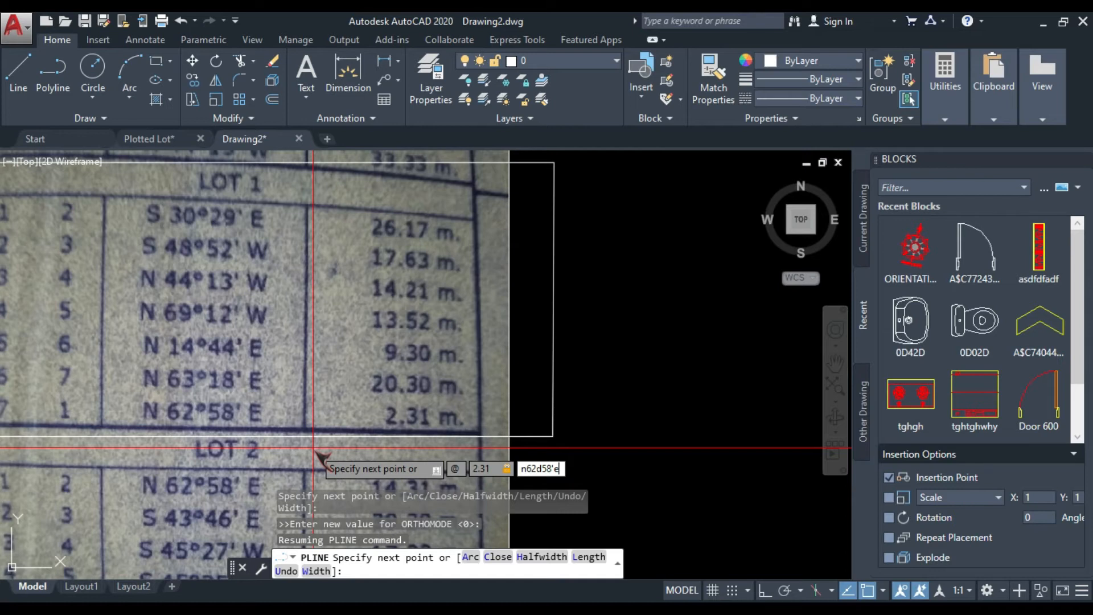
{"action": "key", "text": "Return"}
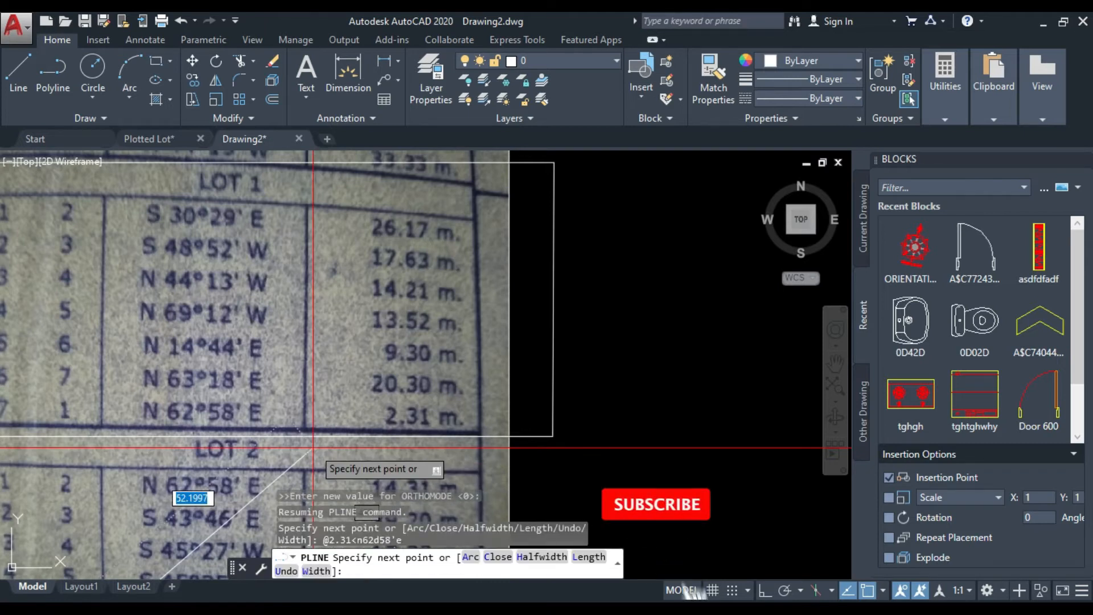
{"action": "scroll", "coordinate": [319, 410], "scroll_direction": "down", "scroll_amount": 6}
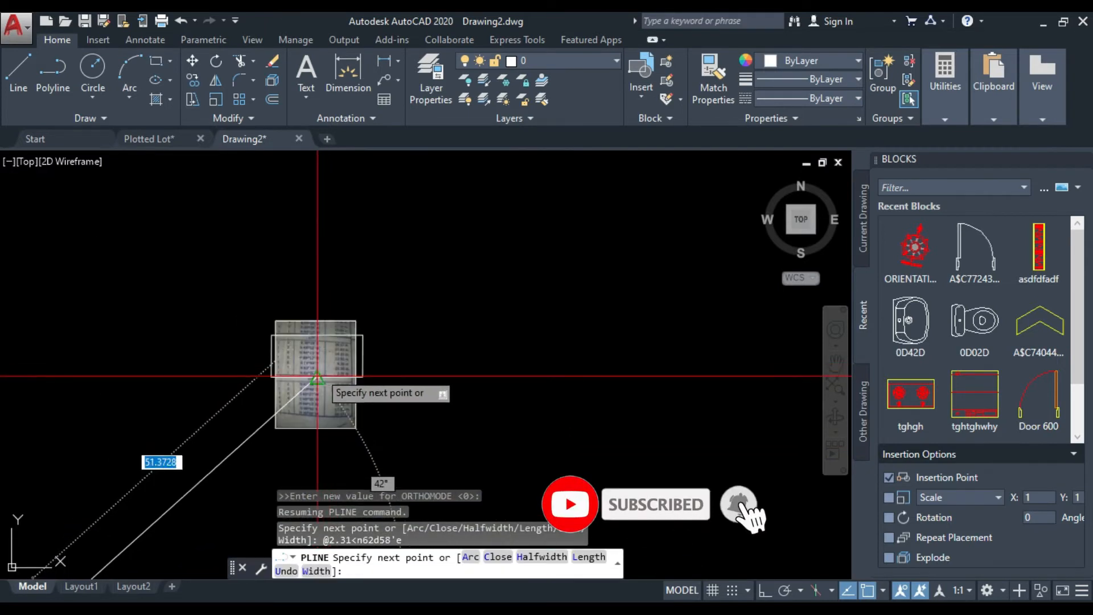
{"action": "scroll", "coordinate": [288, 424], "scroll_direction": "up", "scroll_amount": 11}
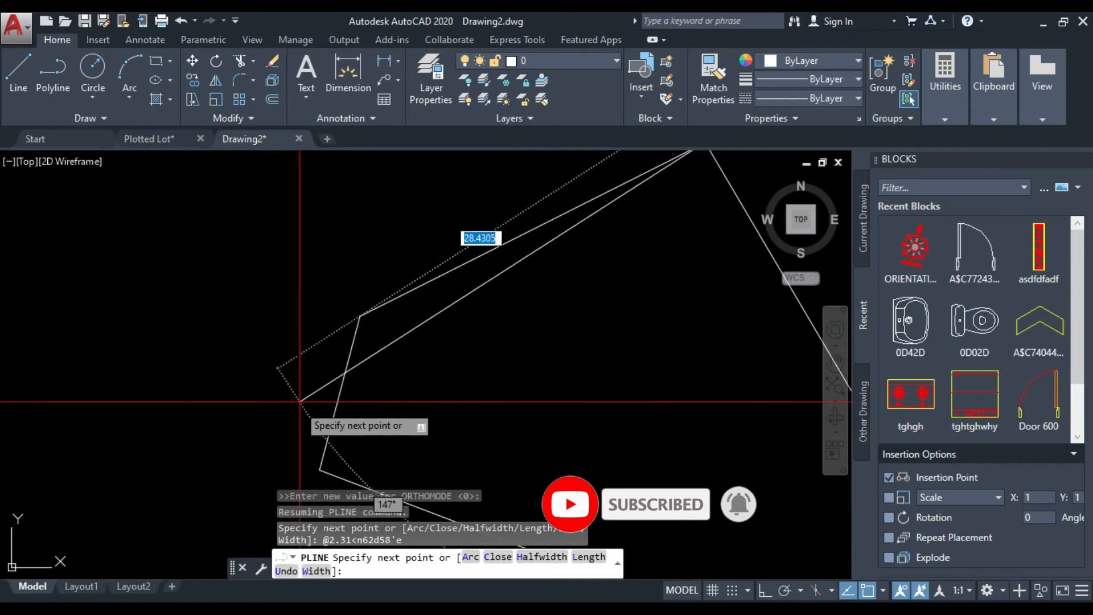
{"action": "scroll", "coordinate": [313, 378], "scroll_direction": "down", "scroll_amount": 9}
{"action": "scroll", "coordinate": [359, 364], "scroll_direction": "up", "scroll_amount": 4}
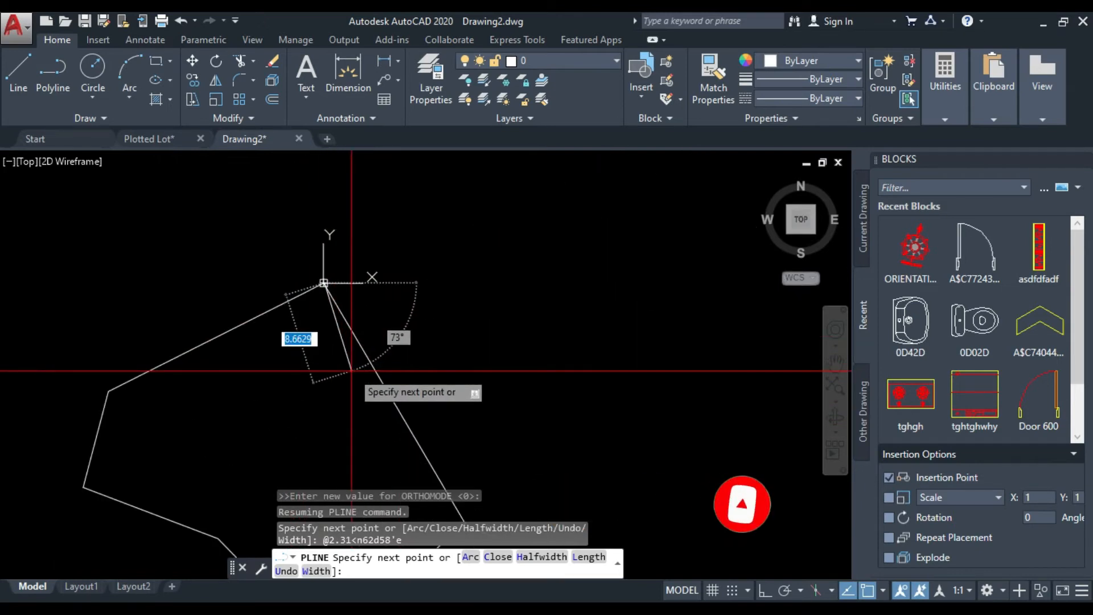
{"action": "key", "text": "Return"}
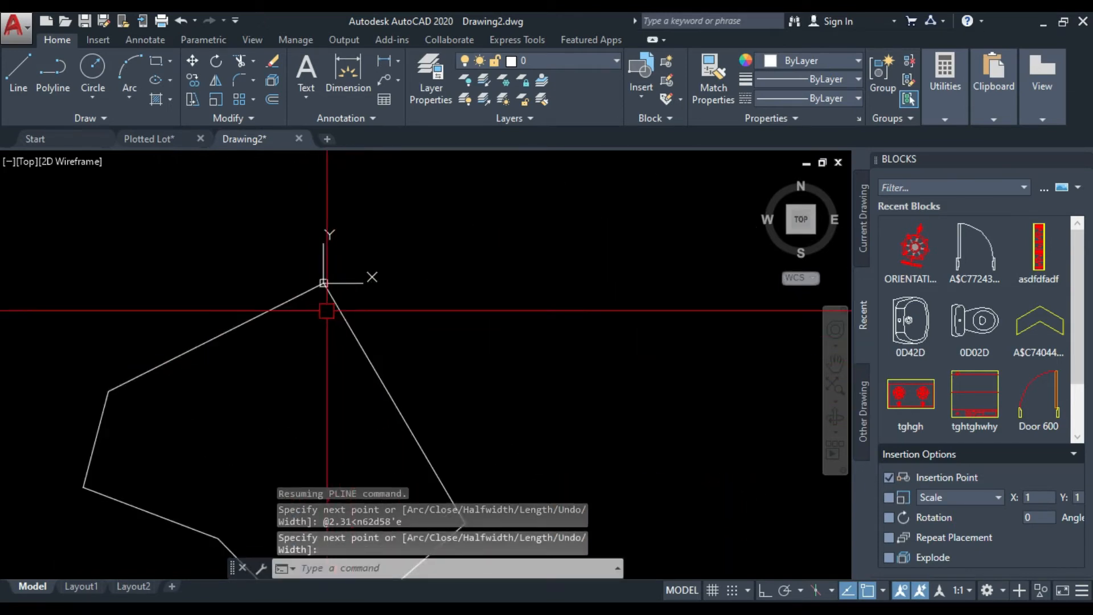
- Place a multiline text label reading "1" just beside the polyline's starting corner at the origin
{"action": "middle_click_drag", "start_coordinate": [328, 305], "coordinate": [441, 158]}
{"action": "scroll", "coordinate": [276, 205], "scroll_direction": "up", "scroll_amount": 2}
{"action": "mouse_move", "coordinate": [276, 205]}
{"action": "middle_mouse_down"}
{"action": "mouse_move", "coordinate": [283, 404]}
{"action": "mouse_move", "coordinate": [262, 434]}
{"action": "mouse_move", "coordinate": [257, 310]}
{"action": "mouse_move", "coordinate": [293, 323]}
{"action": "mouse_move", "coordinate": [302, 310]}
{"action": "middle_mouse_up"}
{"action": "scroll", "coordinate": [268, 334], "scroll_direction": "down", "scroll_amount": 2}
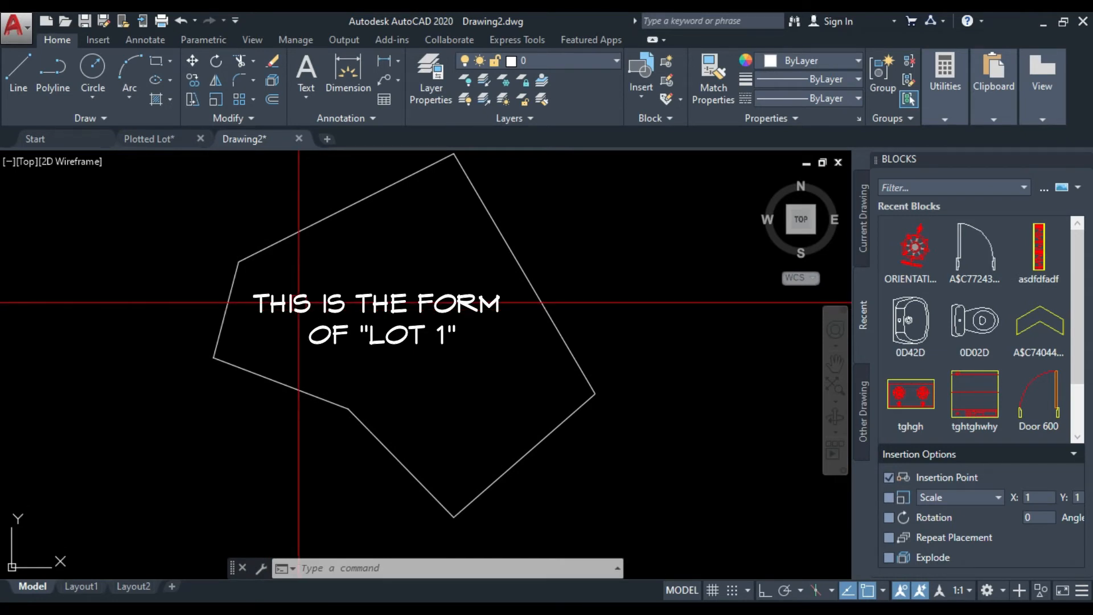
{"action": "middle_click_drag", "start_coordinate": [300, 296], "coordinate": [331, 304]}
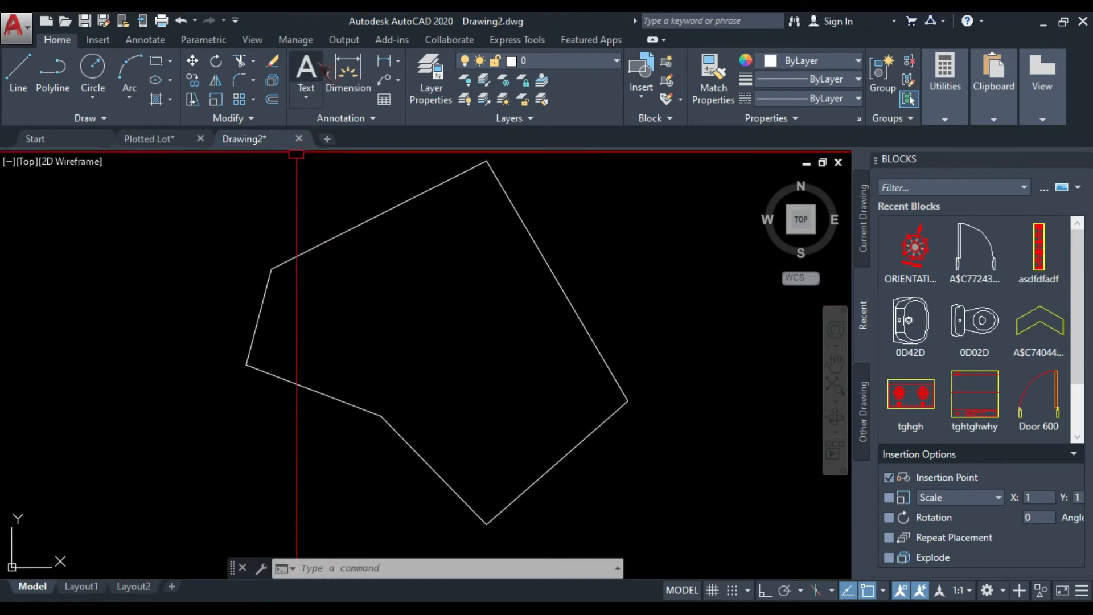
{"action": "left_click", "coordinate": [307, 77]}
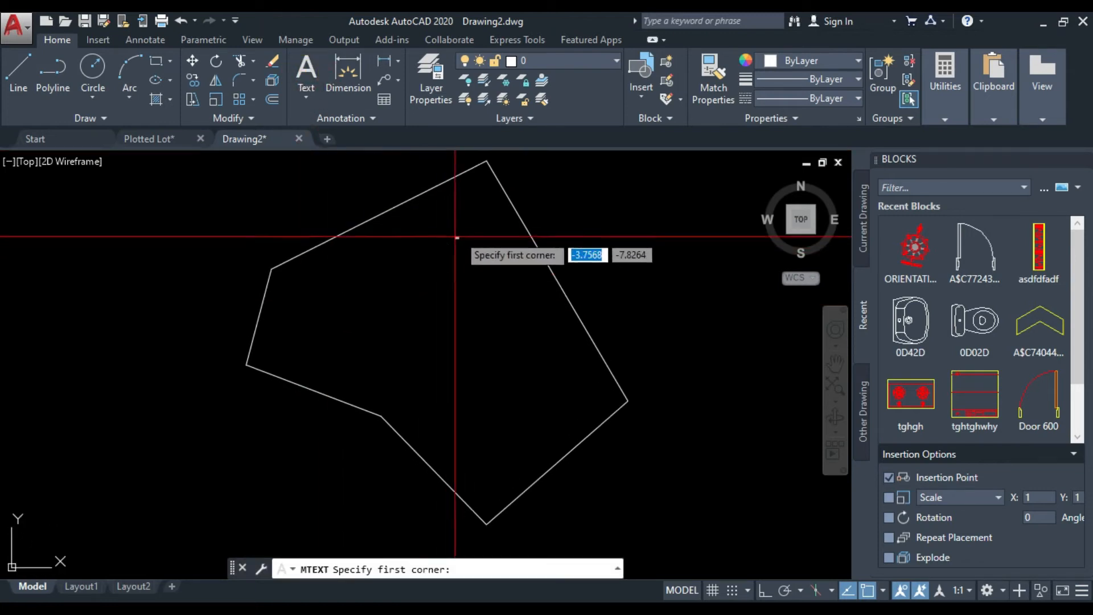
{"action": "scroll", "coordinate": [488, 190], "scroll_direction": "up", "scroll_amount": 5}
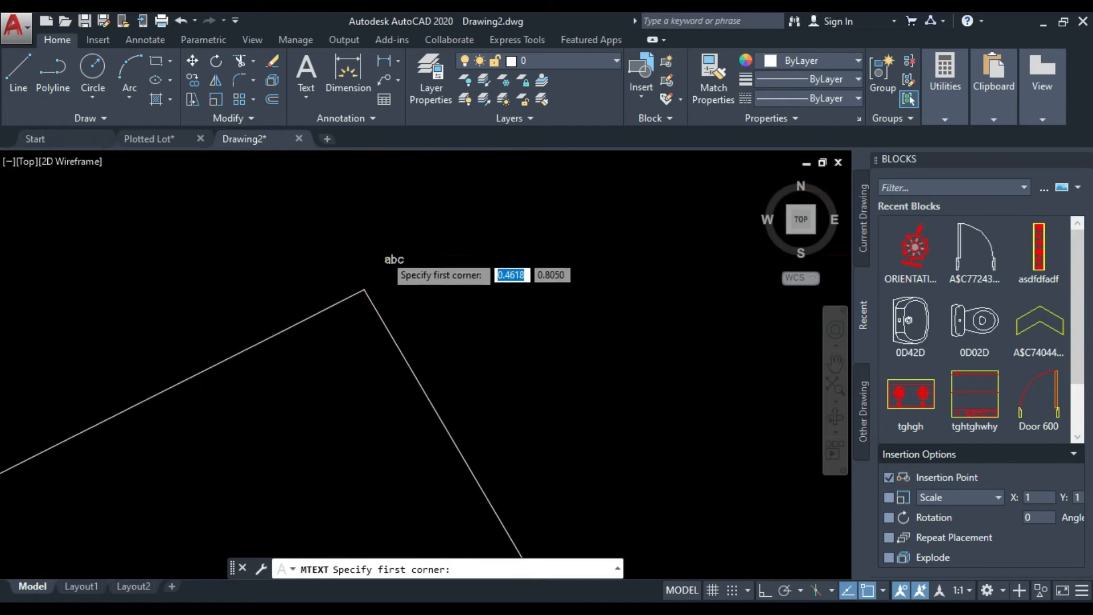
{"action": "left_click", "coordinate": [358, 297]}
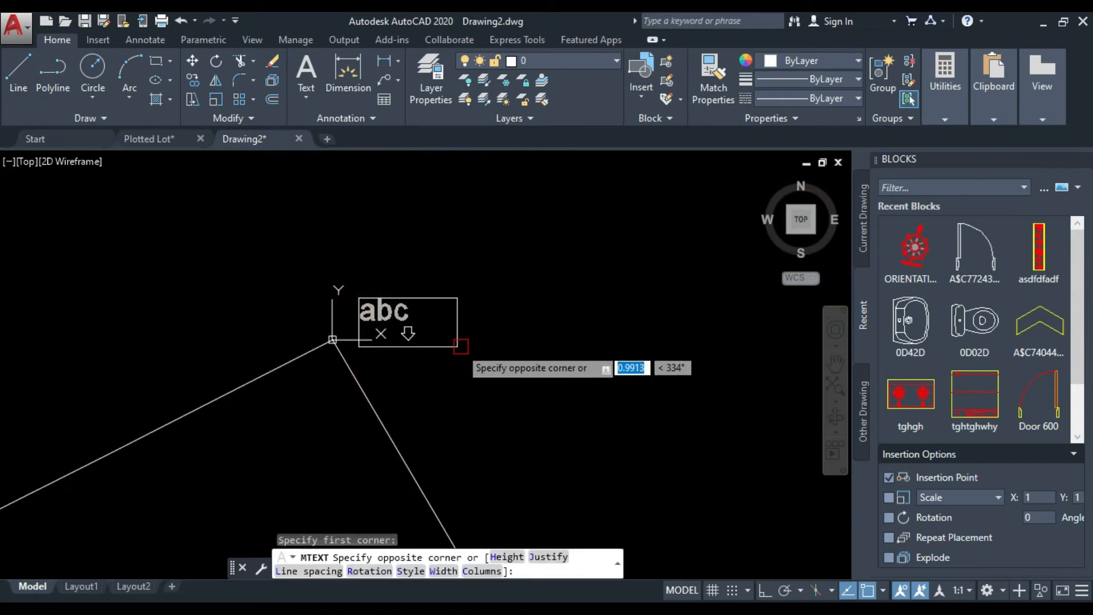
{"action": "left_click", "coordinate": [505, 346]}
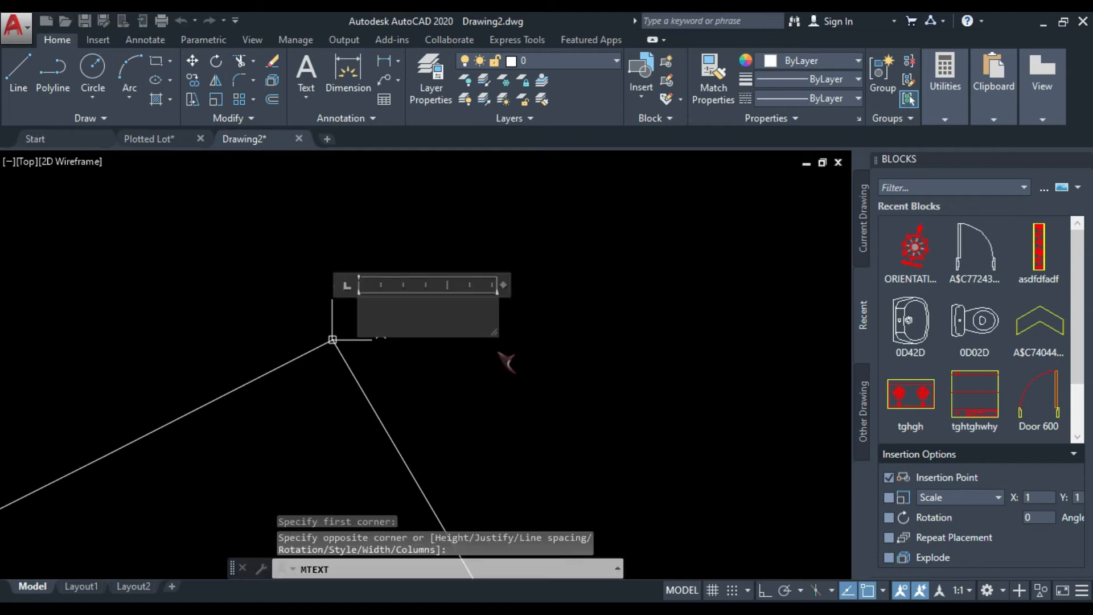
{"action": "type", "text": "1"}
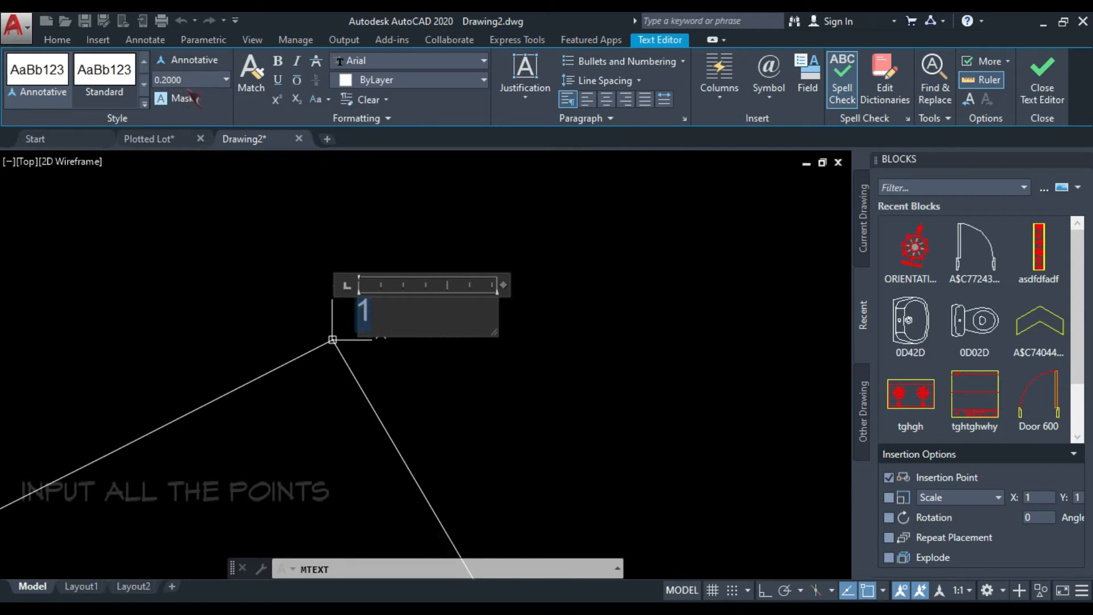
- Set the text height of the "1" label to 0.25 and finish editing it
{"action": "left_click", "coordinate": [226, 80]}
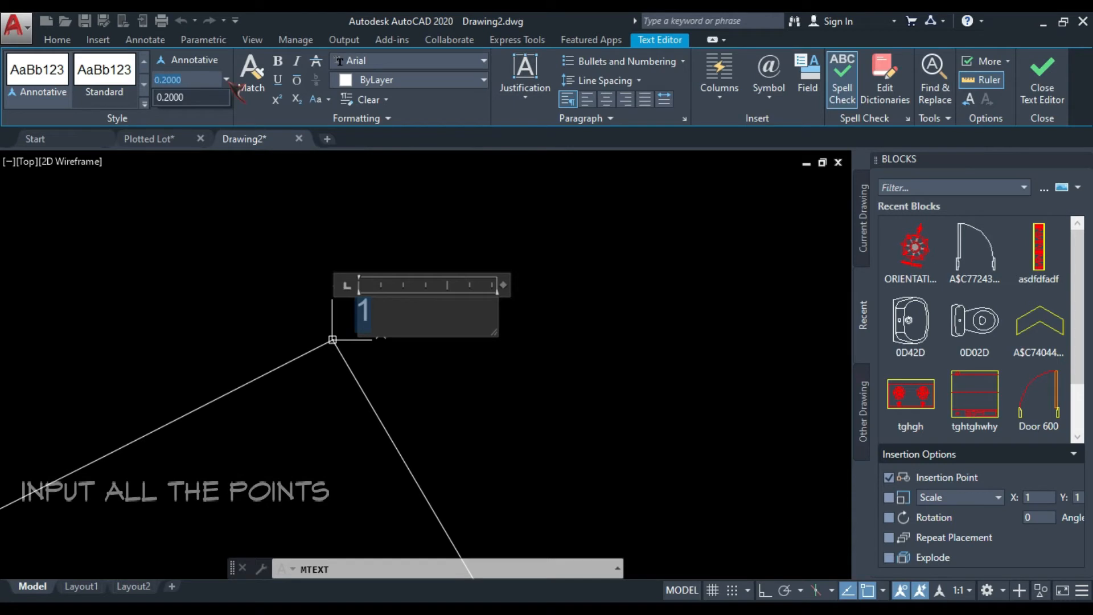
{"action": "left_click", "coordinate": [197, 80]}
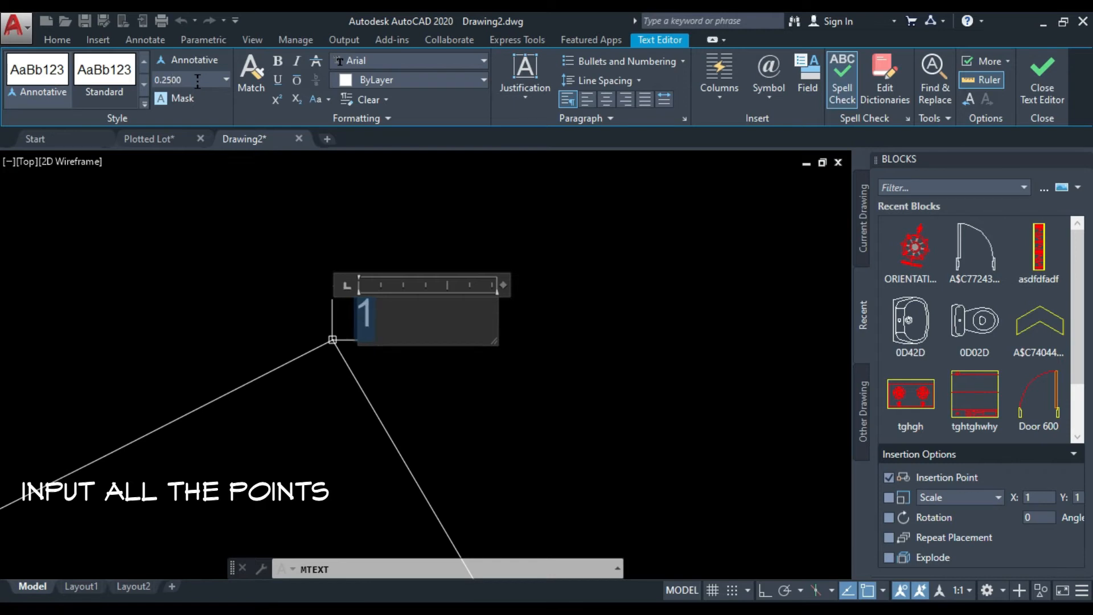
{"action": "left_click", "coordinate": [608, 329]}
- Narrow the text frame of the "1" label by stretching its width grip inward to roughly half the width
{"action": "scroll", "coordinate": [464, 277], "scroll_direction": "down", "scroll_amount": 6}
{"action": "middle_click_drag", "start_coordinate": [470, 374], "coordinate": [349, 315]}
{"action": "scroll", "coordinate": [315, 195], "scroll_direction": "up", "scroll_amount": 6}
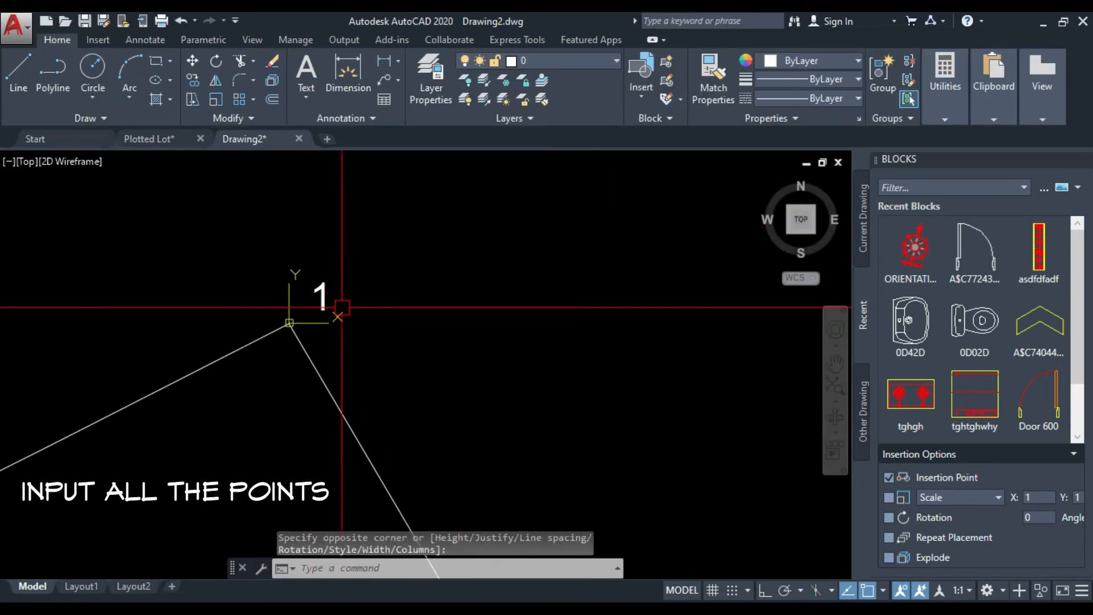
{"action": "left_click", "coordinate": [318, 292]}
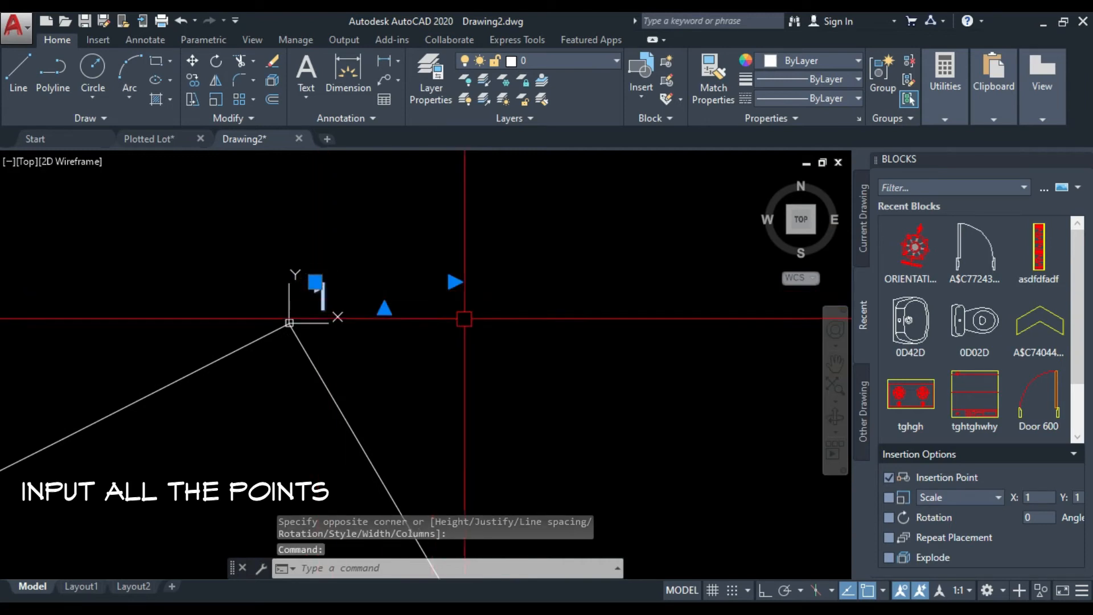
{"action": "left_click", "coordinate": [454, 282]}
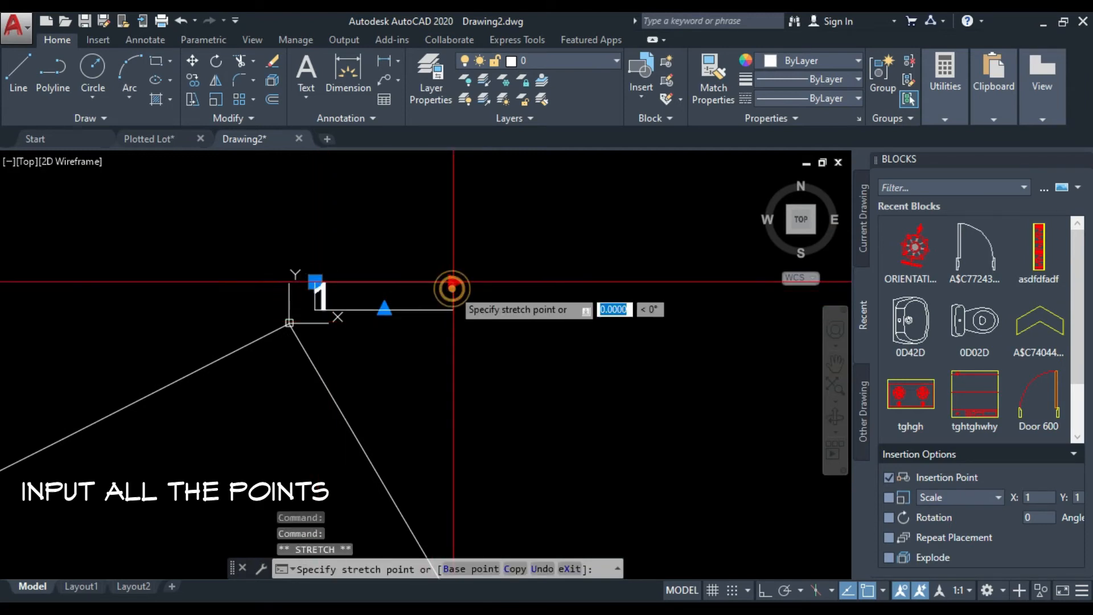
{"action": "left_click", "coordinate": [390, 282]}
- Copy the "1" label to the clipboard and paste a copy beside the lot's easternmost corner
{"action": "scroll", "coordinate": [334, 236], "scroll_direction": "down", "scroll_amount": 8}
{"action": "scroll", "coordinate": [345, 276], "scroll_direction": "up", "scroll_amount": 6}
{"action": "scroll", "coordinate": [345, 277], "scroll_direction": "down", "scroll_amount": 4}
{"action": "scroll", "coordinate": [333, 218], "scroll_direction": "up", "scroll_amount": 6}
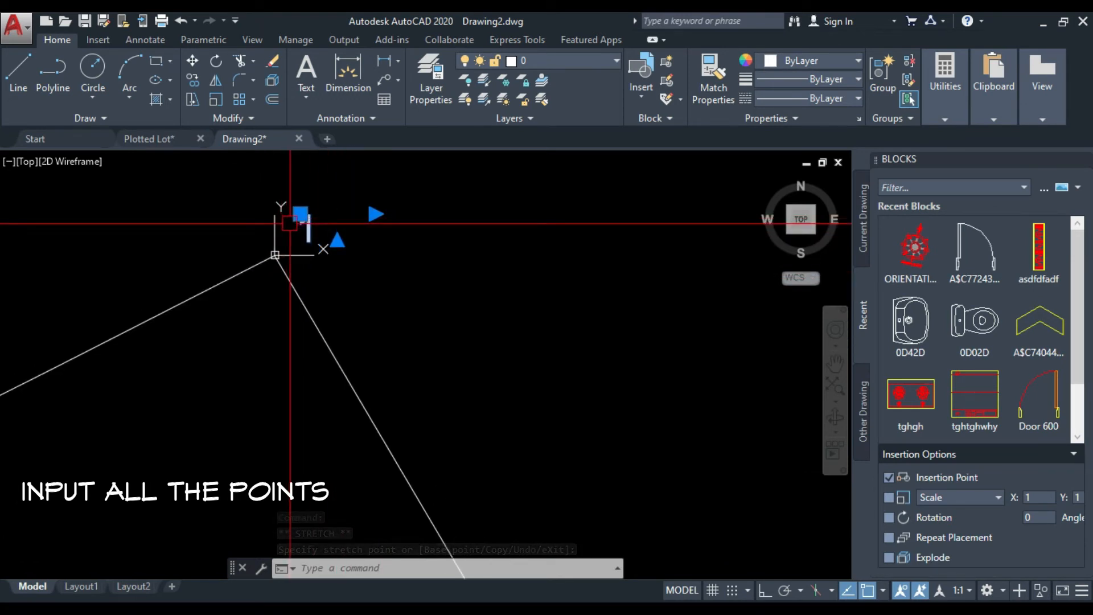
{"action": "key", "text": "ctrl+c"}
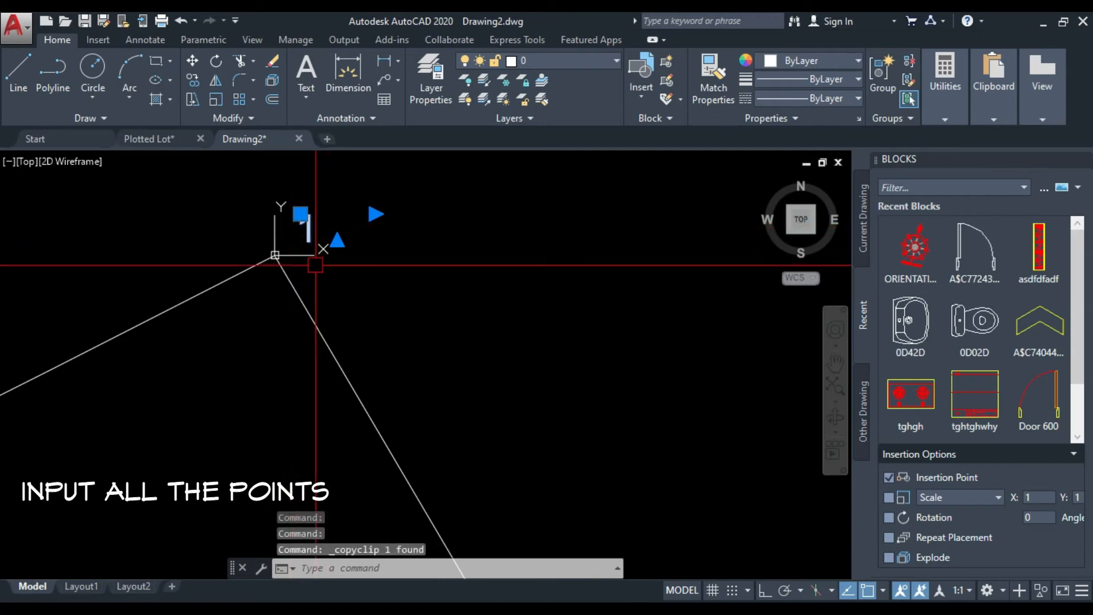
{"action": "scroll", "coordinate": [305, 230], "scroll_direction": "down", "scroll_amount": 5}
{"action": "scroll", "coordinate": [305, 228], "scroll_direction": "down", "scroll_amount": 14}
{"action": "scroll", "coordinate": [307, 244], "scroll_direction": "up", "scroll_amount": 10}
{"action": "middle_click_drag", "start_coordinate": [299, 187], "coordinate": [292, 347]}
{"action": "scroll", "coordinate": [309, 317], "scroll_direction": "up", "scroll_amount": 5}
{"action": "middle_click_drag", "start_coordinate": [349, 246], "coordinate": [340, 327]}
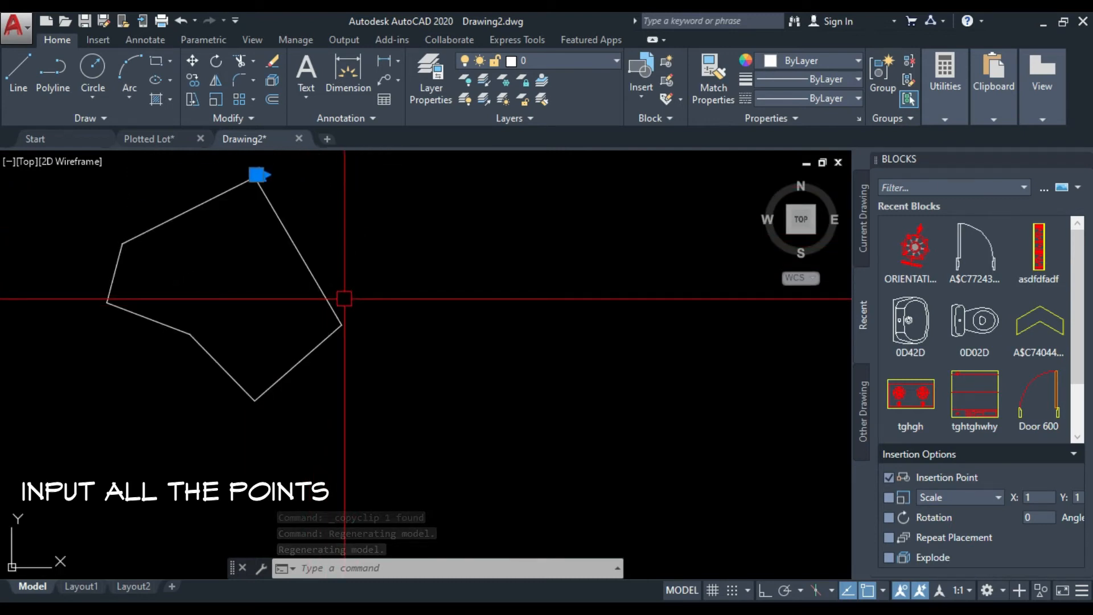
{"action": "key", "text": "ctrl+v"}
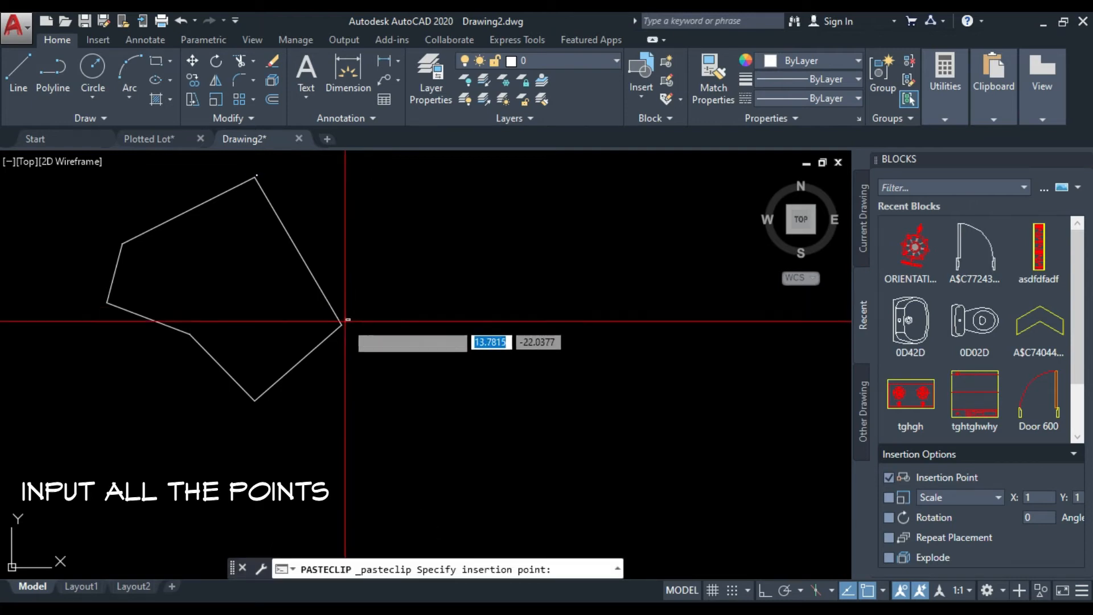
{"action": "scroll", "coordinate": [340, 322], "scroll_direction": "up", "scroll_amount": 3}
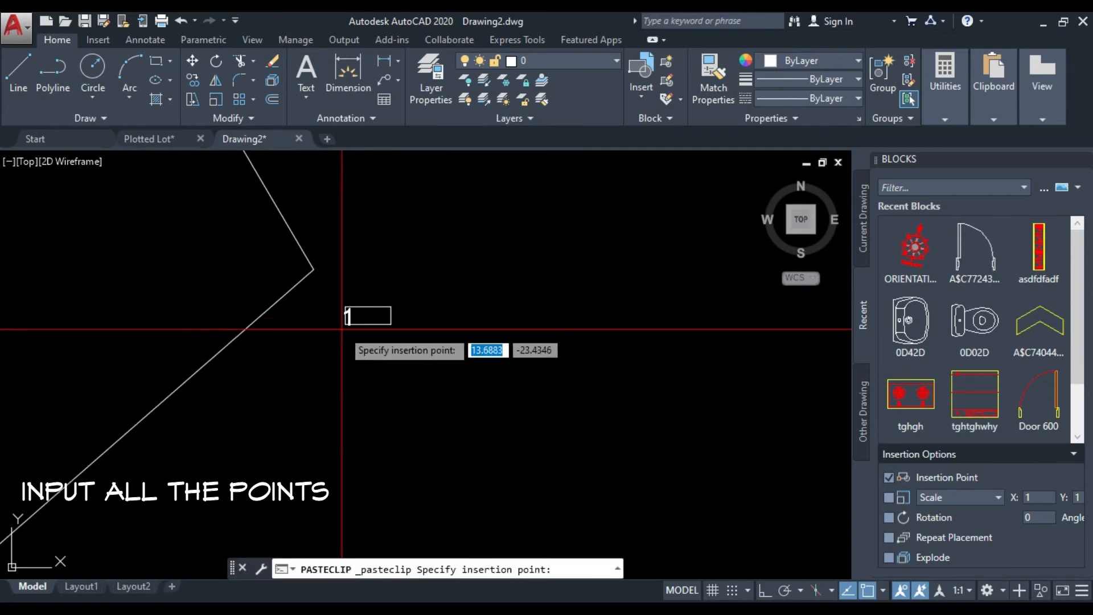
{"action": "left_click", "coordinate": [335, 261]}
- Paste copies of the label below the lot's southernmost corner and below the bend northwest of it
{"action": "scroll", "coordinate": [462, 183], "scroll_direction": "down", "scroll_amount": 3}
{"action": "scroll", "coordinate": [325, 281], "scroll_direction": "up", "scroll_amount": 5}
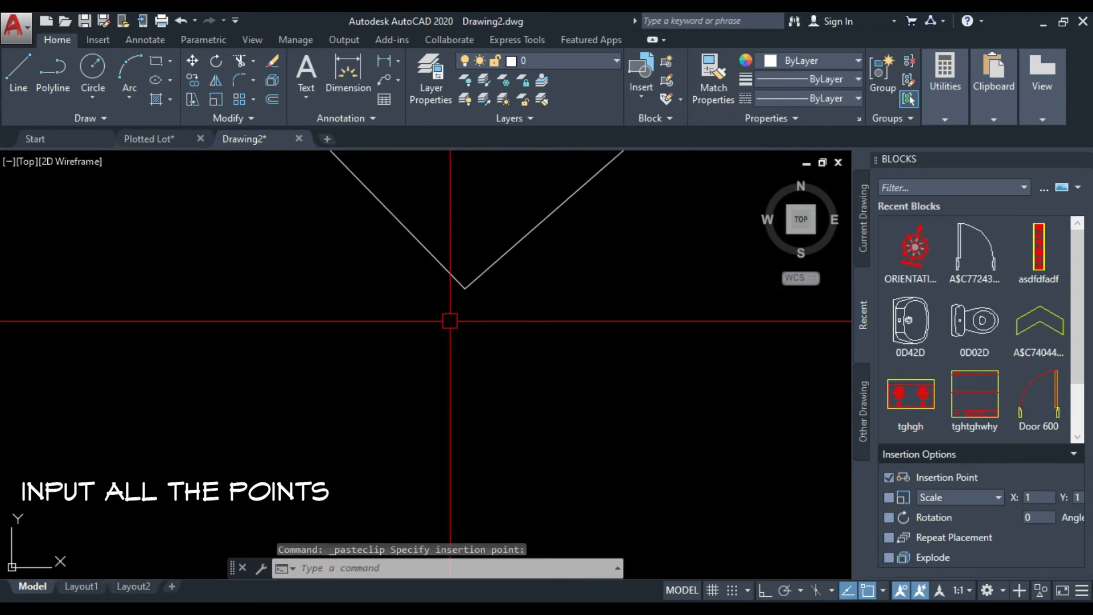
{"action": "key", "text": "ctrl+v"}
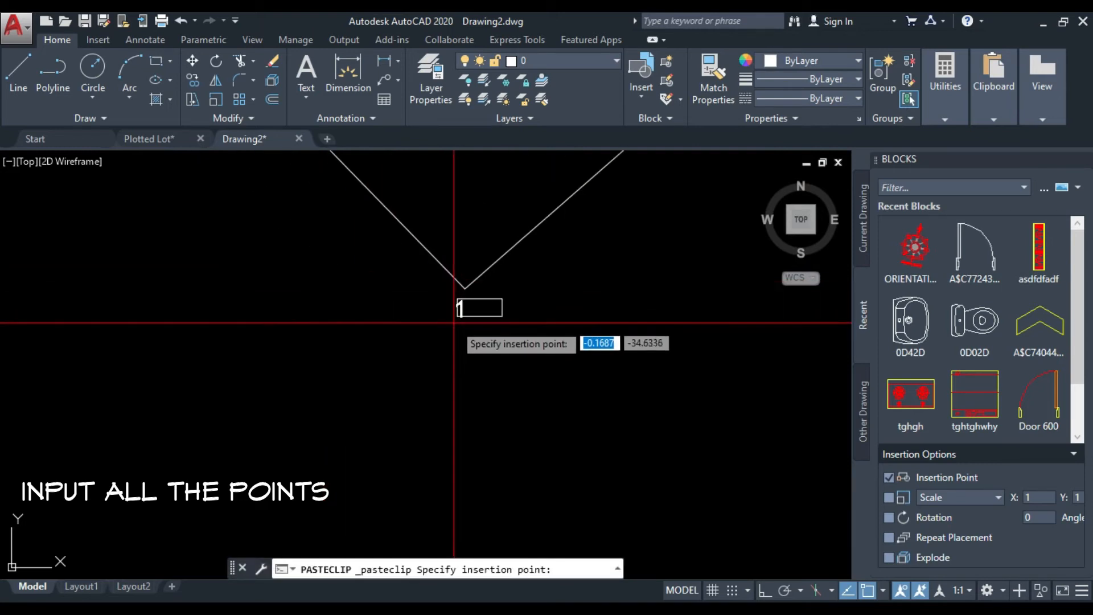
{"action": "left_click", "coordinate": [455, 324]}
{"action": "scroll", "coordinate": [485, 310], "scroll_direction": "down", "scroll_amount": 3}
{"action": "scroll", "coordinate": [358, 213], "scroll_direction": "up", "scroll_amount": 5}
{"action": "middle_click_drag", "start_coordinate": [391, 190], "coordinate": [312, 374]}
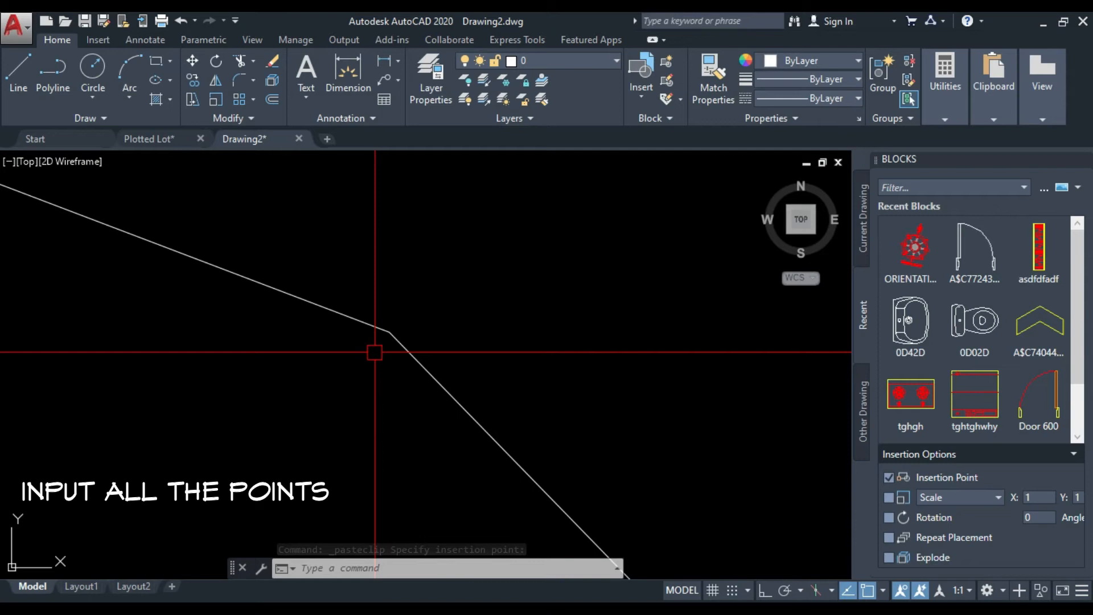
{"action": "key", "text": "ctrl+v"}
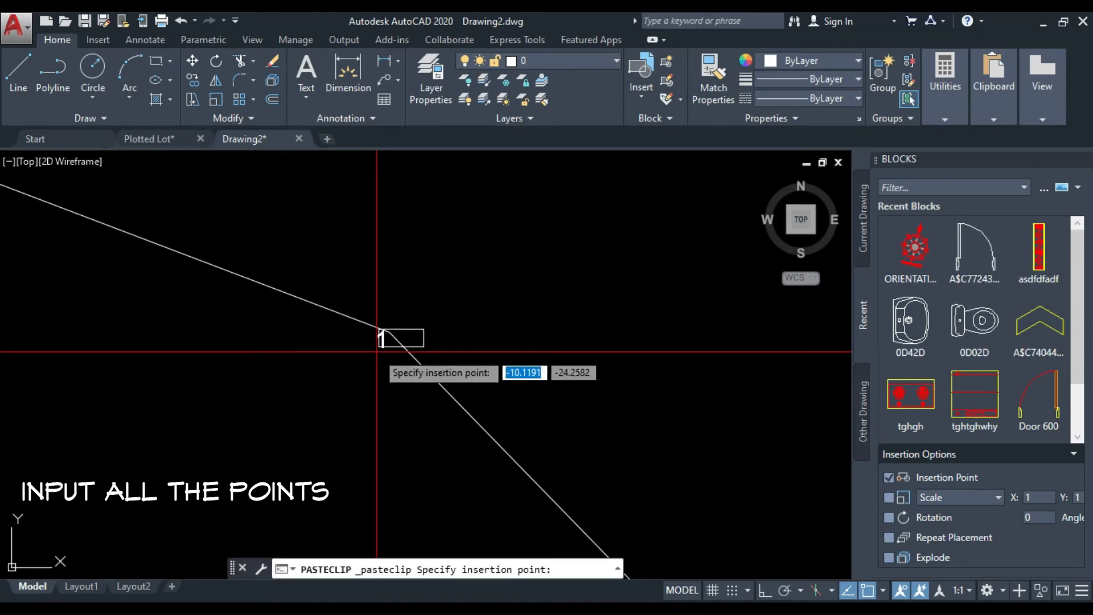
{"action": "left_click", "coordinate": [377, 350]}
- Paste copies of the label beside the lot's westernmost corner and the corner directly above it
{"action": "scroll", "coordinate": [463, 349], "scroll_direction": "down", "scroll_amount": 3}
{"action": "scroll", "coordinate": [470, 371], "scroll_direction": "up", "scroll_amount": 3}
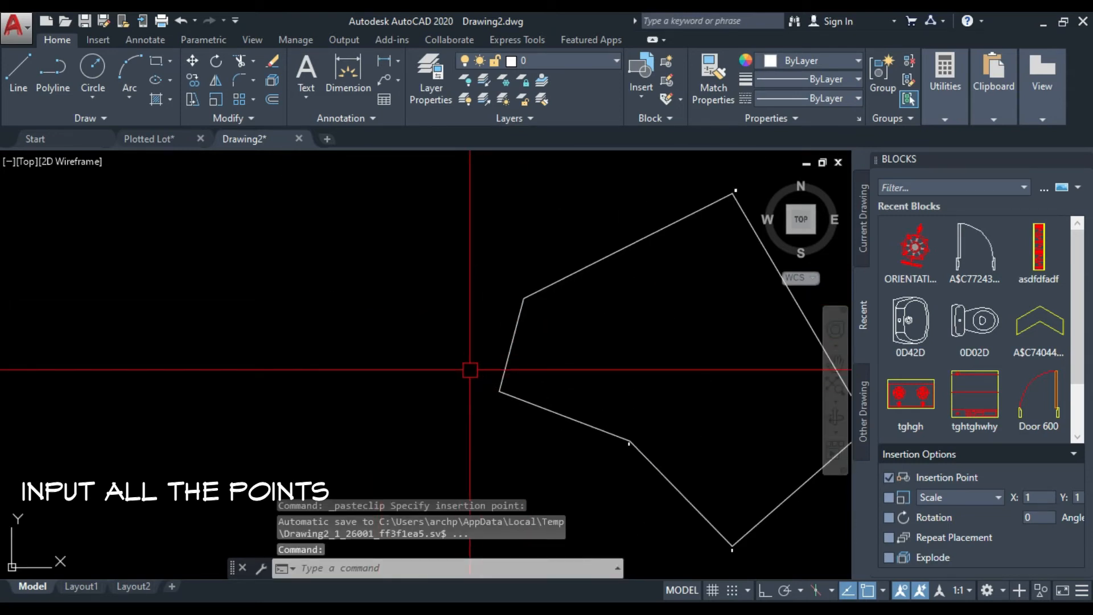
{"action": "key", "text": "ctrl+v"}
{"action": "left_click", "coordinate": [535, 440]}
{"action": "scroll", "coordinate": [498, 385], "scroll_direction": "down", "scroll_amount": 2}
{"action": "scroll", "coordinate": [525, 298], "scroll_direction": "up", "scroll_amount": 3}
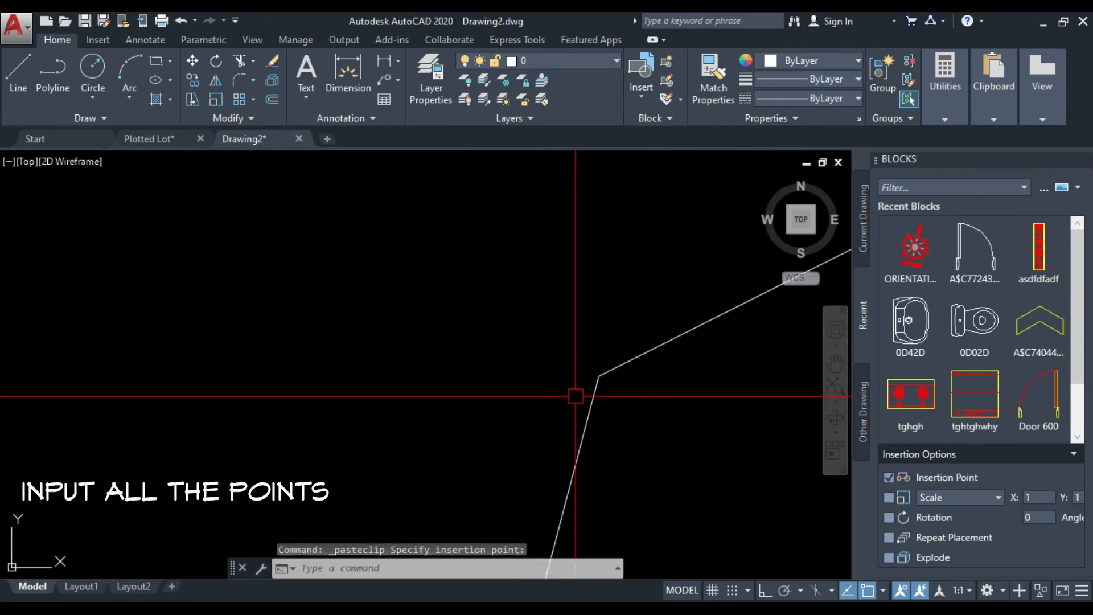
{"action": "key", "text": "ctrl+v"}
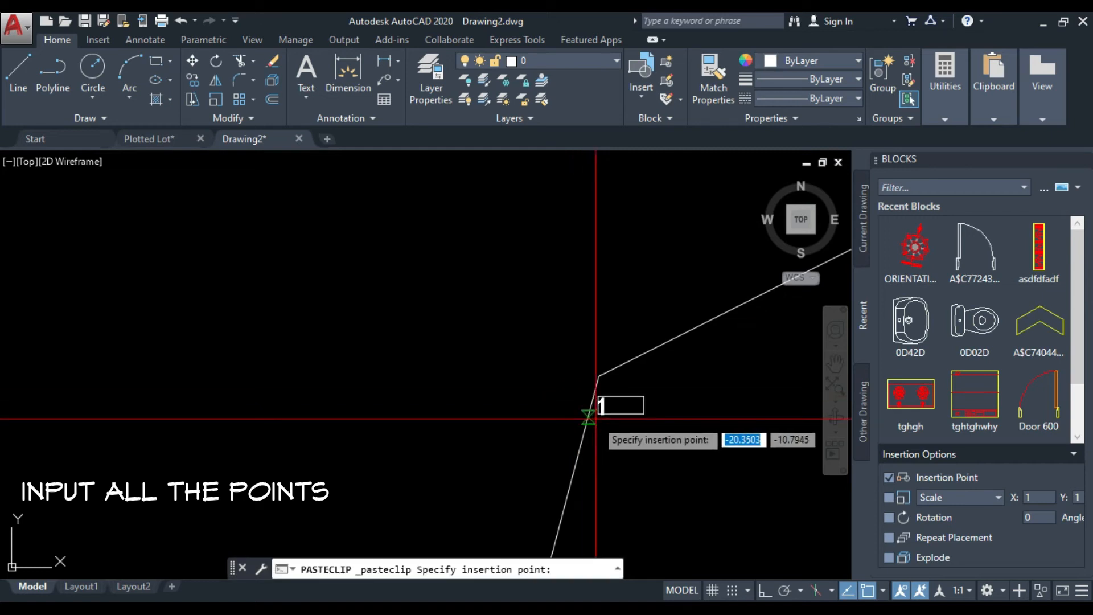
{"action": "left_click", "coordinate": [575, 382]}
- Change the label text at the lot's easternmost corner to "2"
{"action": "scroll", "coordinate": [365, 380], "scroll_direction": "down", "scroll_amount": 4}
{"action": "scroll", "coordinate": [463, 378], "scroll_direction": "down", "scroll_amount": 2}
{"action": "scroll", "coordinate": [442, 349], "scroll_direction": "up", "scroll_amount": 5}
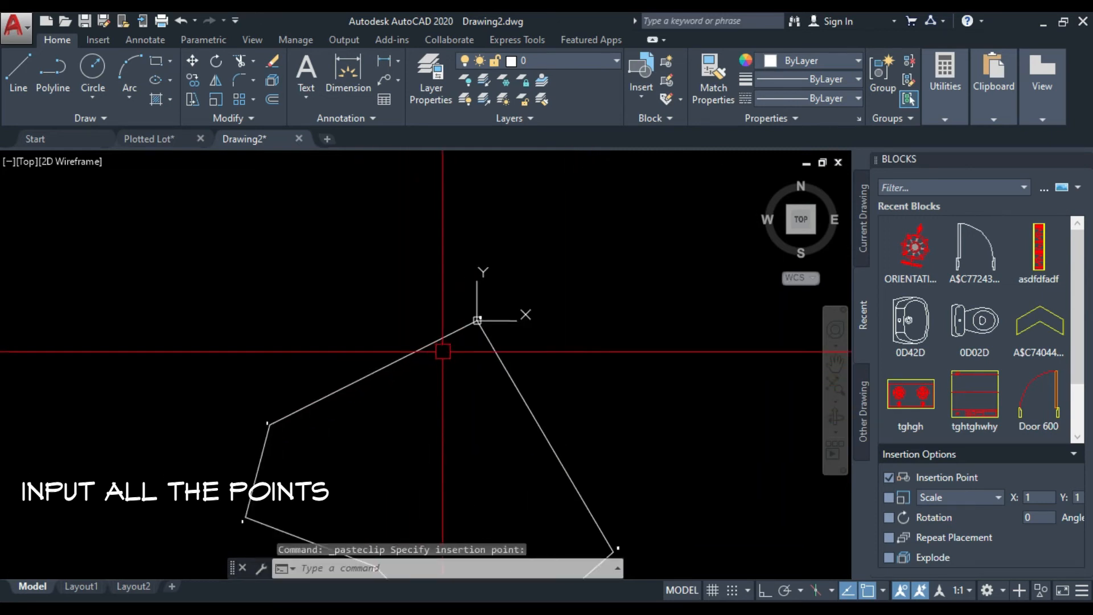
{"action": "scroll", "coordinate": [443, 351], "scroll_direction": "down", "scroll_amount": 5}
{"action": "scroll", "coordinate": [447, 364], "scroll_direction": "up", "scroll_amount": 3}
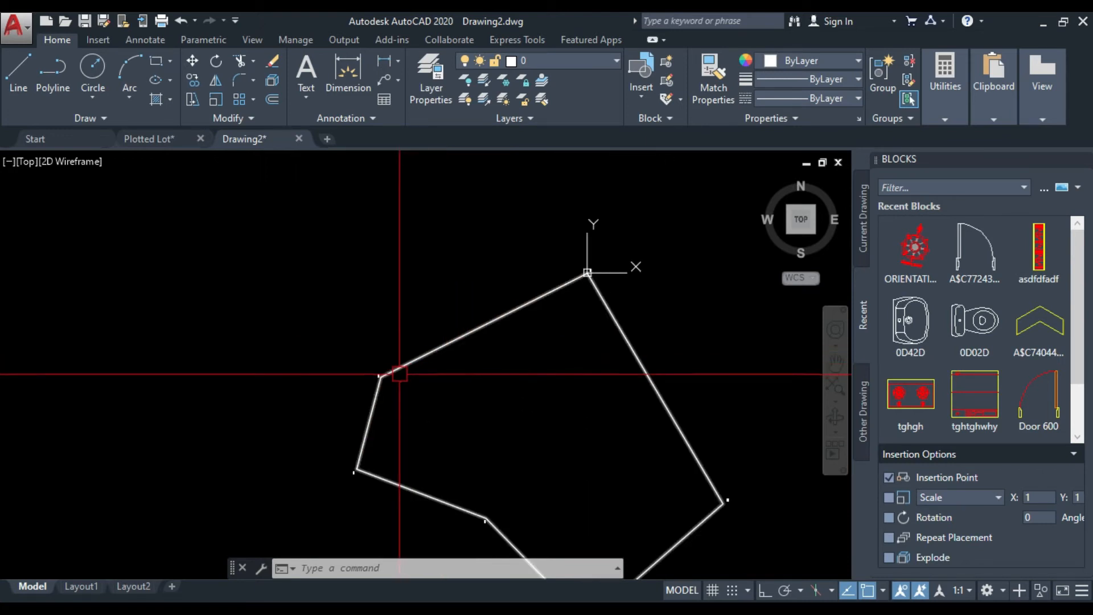
{"action": "middle_click_drag", "start_coordinate": [694, 490], "coordinate": [486, 285]}
{"action": "scroll", "coordinate": [528, 289], "scroll_direction": "up", "scroll_amount": 2}
{"action": "scroll", "coordinate": [528, 289], "scroll_direction": "up", "scroll_amount": 3}
{"action": "double_click", "coordinate": [440, 323]}
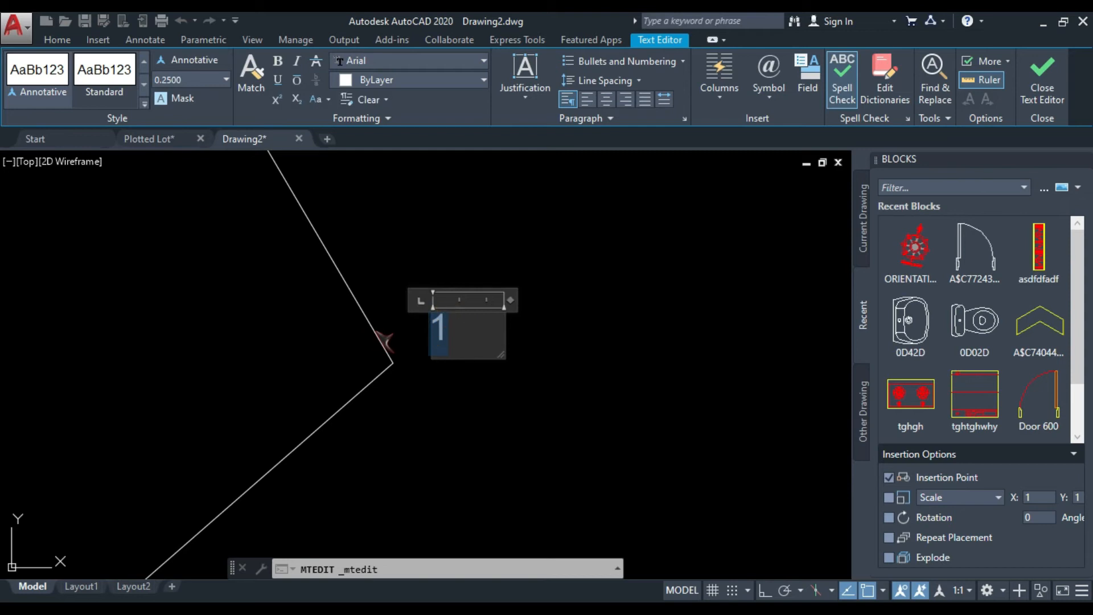
{"action": "left_click", "coordinate": [565, 338]}
- Change the label text below the lot's southernmost corner to "3"
{"action": "scroll", "coordinate": [571, 288], "scroll_direction": "down", "scroll_amount": 8}
{"action": "scroll", "coordinate": [511, 348], "scroll_direction": "up", "scroll_amount": 6}
{"action": "scroll", "coordinate": [506, 188], "scroll_direction": "up", "scroll_amount": 5}
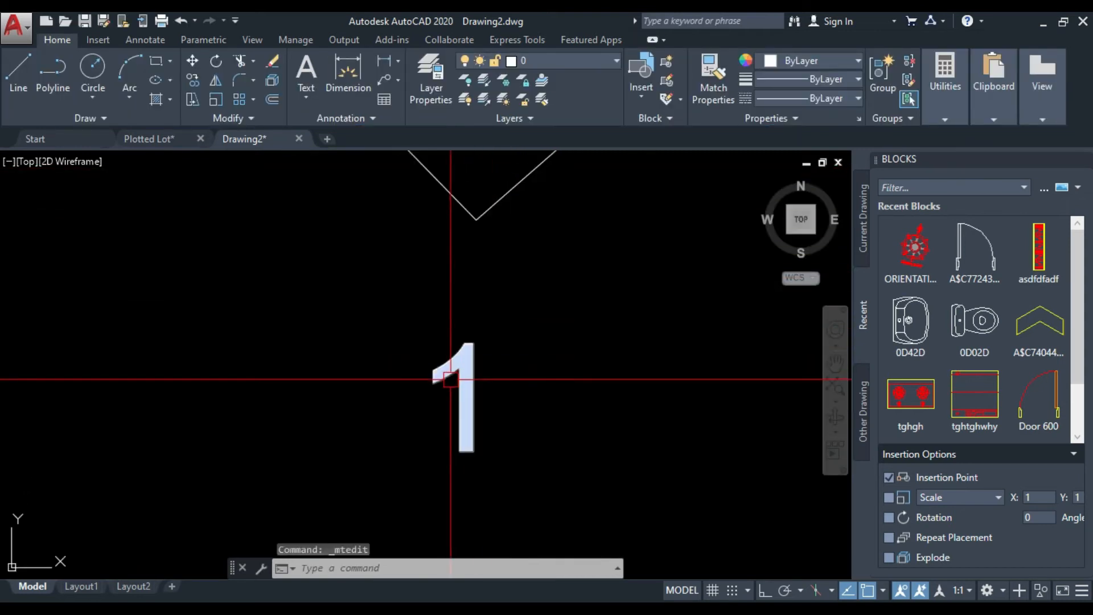
{"action": "double_click", "coordinate": [453, 373]}
{"action": "double_click", "coordinate": [512, 379]}
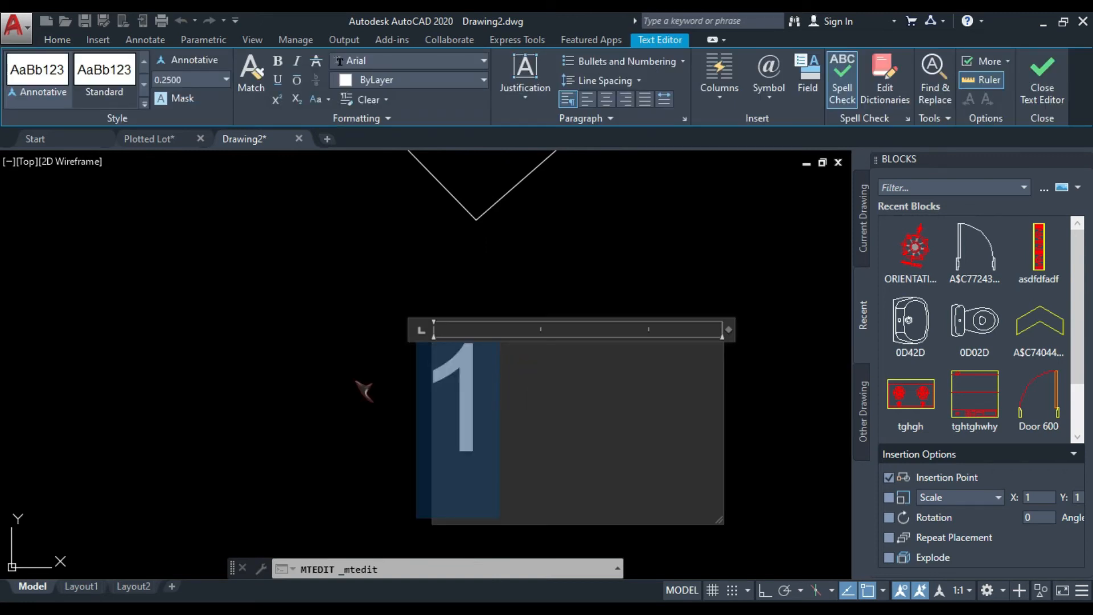
{"action": "type", "text": "3"}
{"action": "left_click", "coordinate": [606, 261]}
- Change the label text at the bend northwest of corner 3 to "4"
{"action": "scroll", "coordinate": [627, 393], "scroll_direction": "down", "scroll_amount": 8}
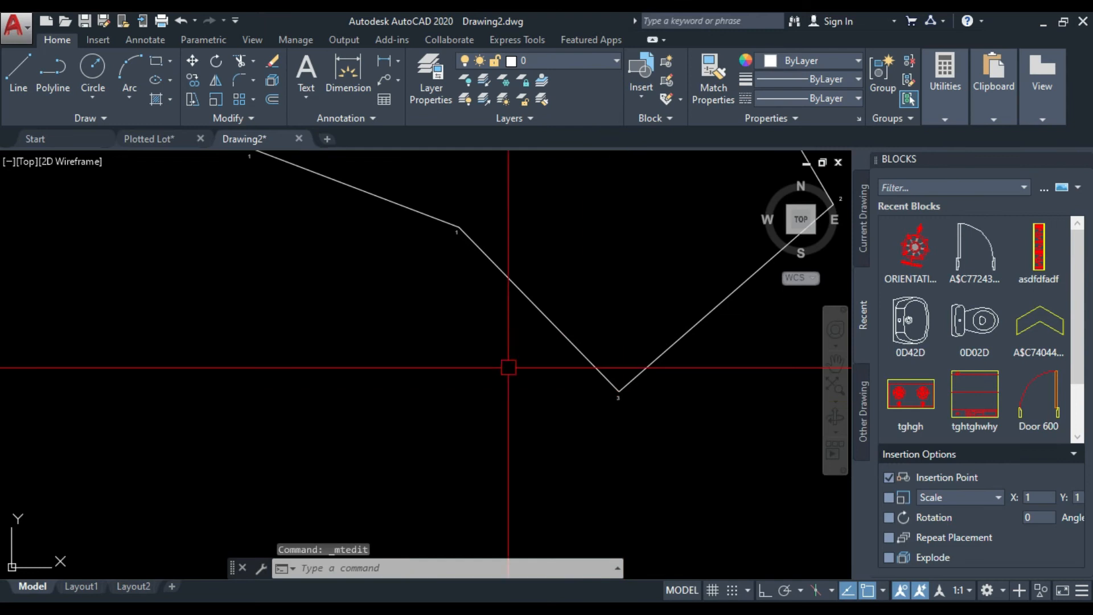
{"action": "scroll", "coordinate": [455, 201], "scroll_direction": "up", "scroll_amount": 5}
{"action": "scroll", "coordinate": [431, 407], "scroll_direction": "up", "scroll_amount": 2}
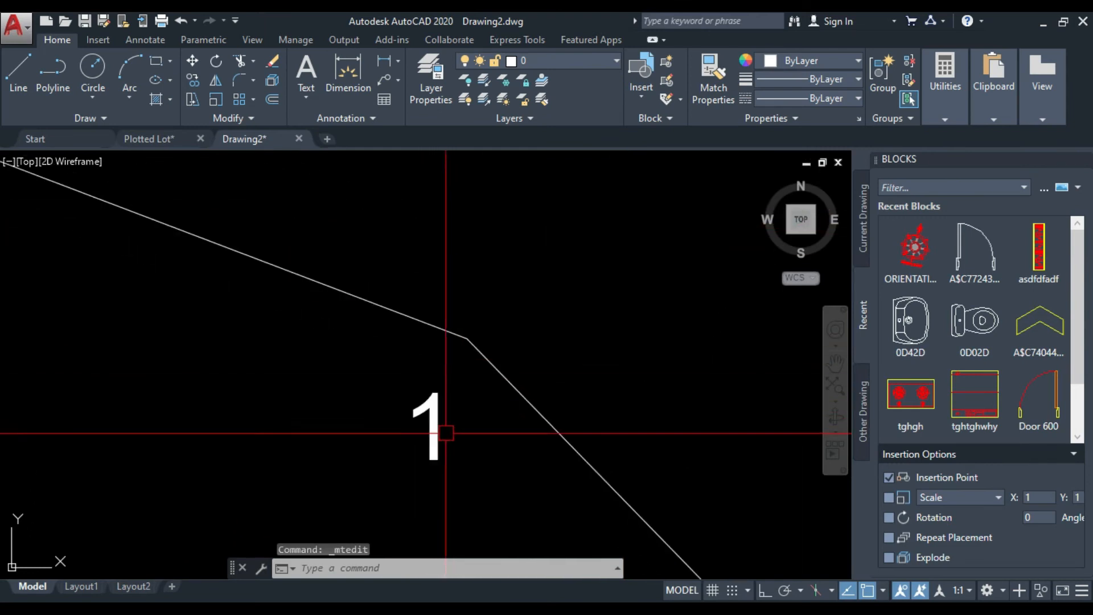
{"action": "double_click", "coordinate": [431, 418]}
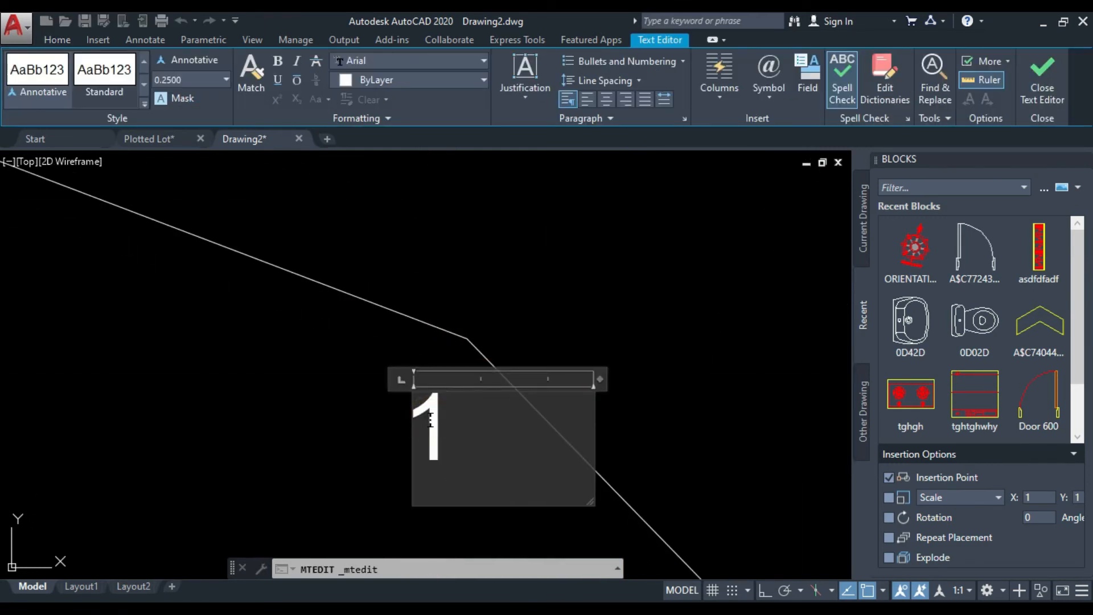
{"action": "double_click", "coordinate": [466, 420]}
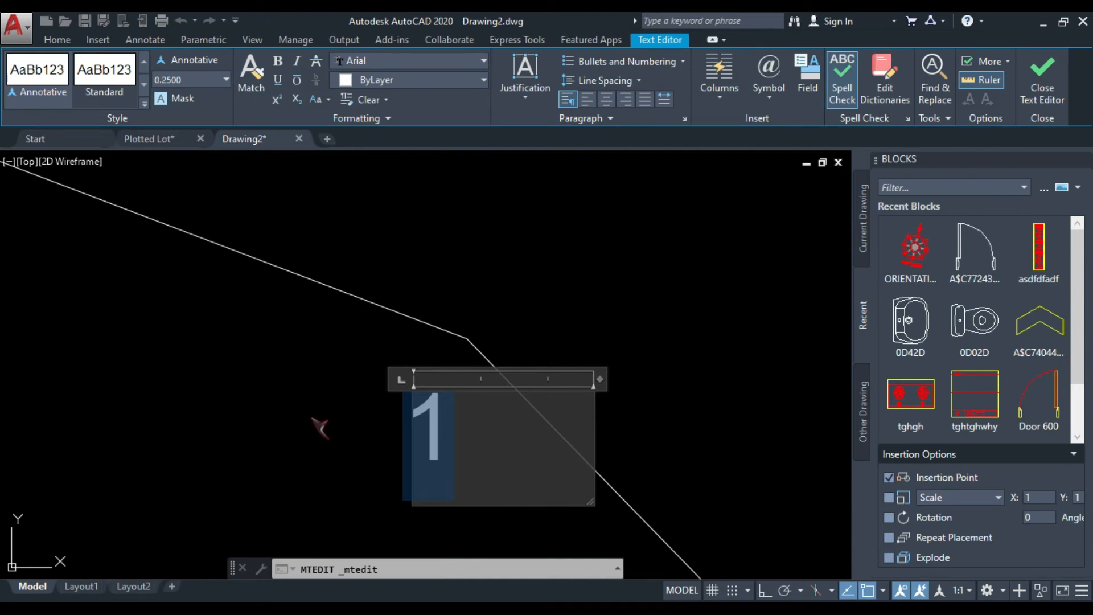
{"action": "type", "text": "4"}
{"action": "left_click", "coordinate": [549, 298]}
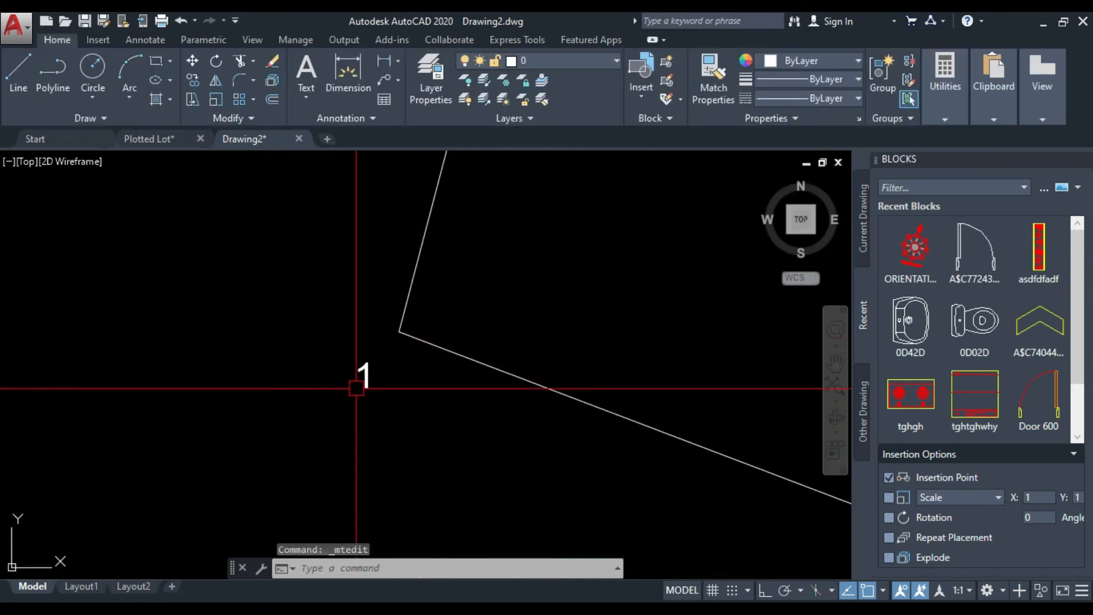
- Change the label text at the lot's westernmost corner to "5"
{"action": "left_click", "coordinate": [363, 381]}
{"action": "double_click", "coordinate": [363, 380]}
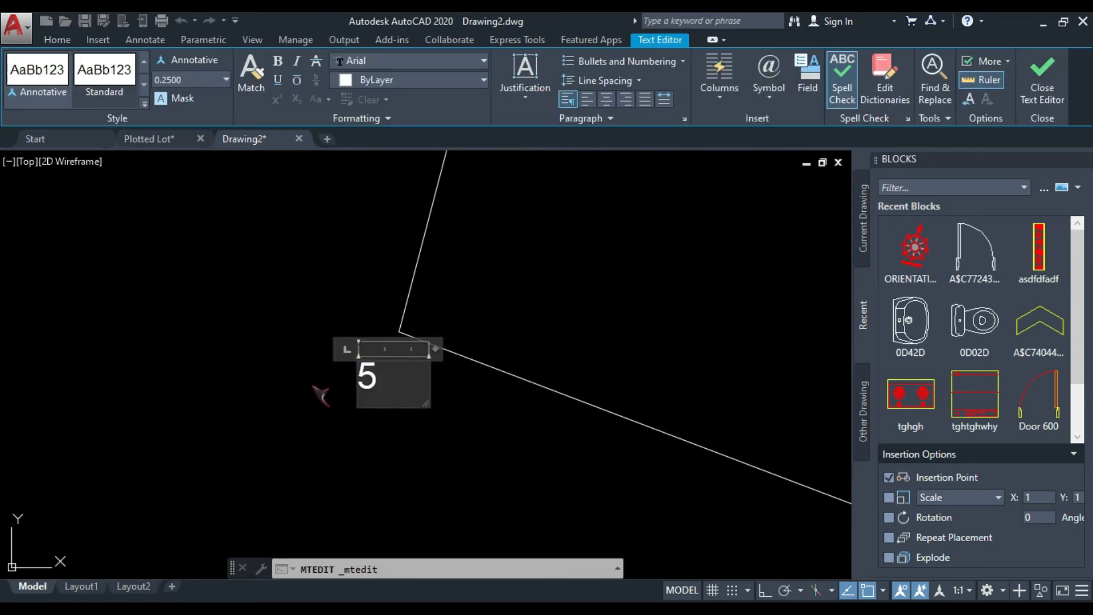
{"action": "scroll", "coordinate": [403, 437], "scroll_direction": "down", "scroll_amount": 8}
{"action": "left_click", "coordinate": [393, 365]}
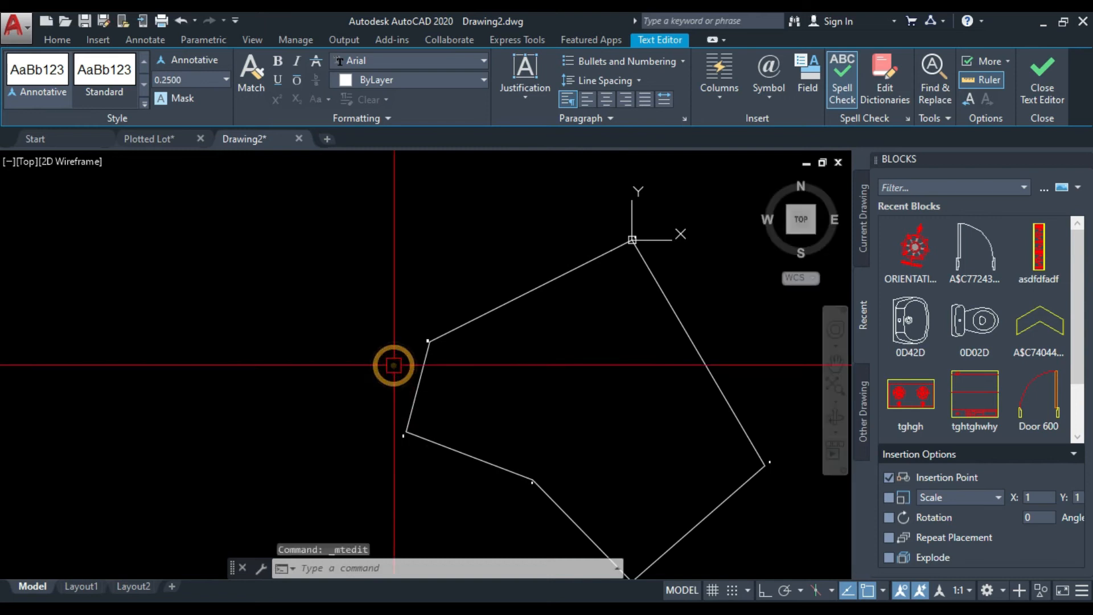
- Change the label text at the corner directly above corner 5 to "6"
{"action": "scroll", "coordinate": [427, 336], "scroll_direction": "up", "scroll_amount": 8}
{"action": "double_click", "coordinate": [470, 308]}
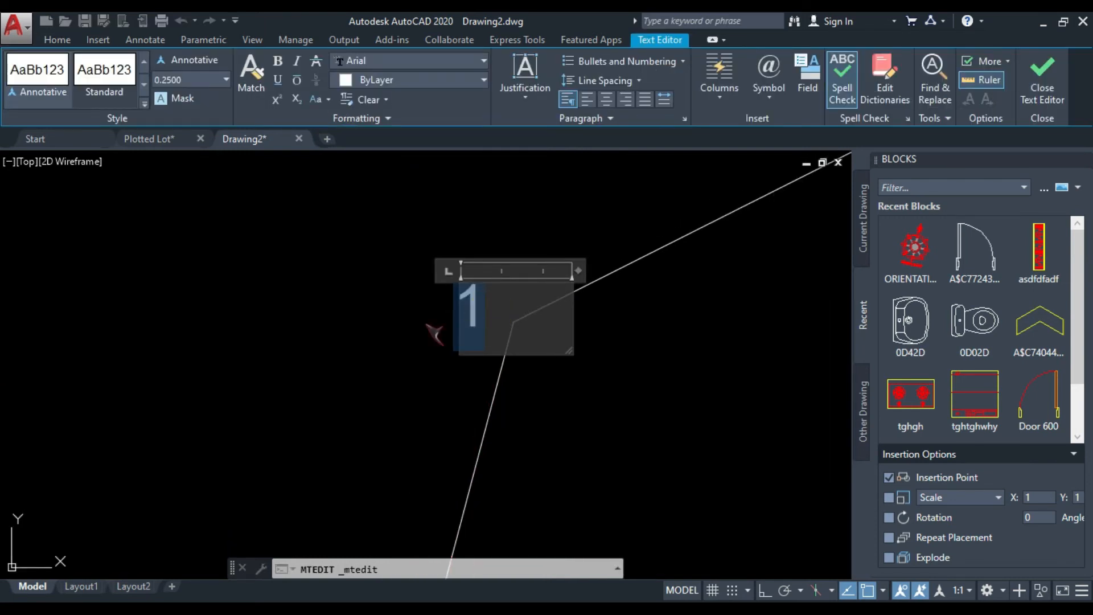
{"action": "type", "text": "6"}
{"action": "left_click", "coordinate": [354, 322]}
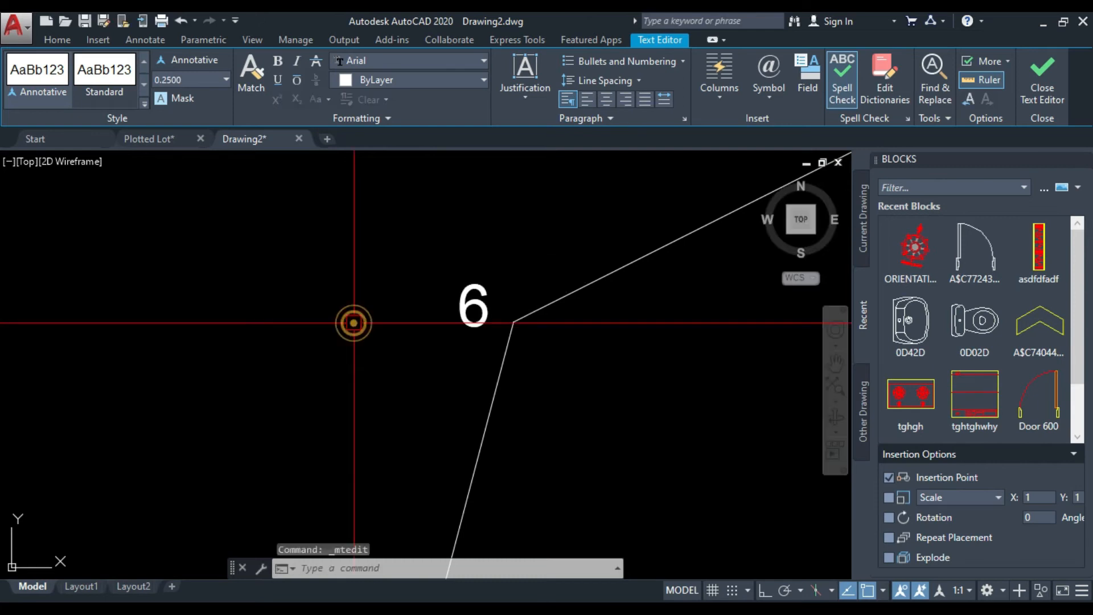
- Assign the lot boundary polyline to the layer Broken.ln.0.50
{"action": "scroll", "coordinate": [378, 371], "scroll_direction": "down", "scroll_amount": 5}
{"action": "middle_click_drag", "start_coordinate": [576, 302], "coordinate": [497, 274]}
{"action": "scroll", "coordinate": [447, 347], "scroll_direction": "up", "scroll_amount": 4}
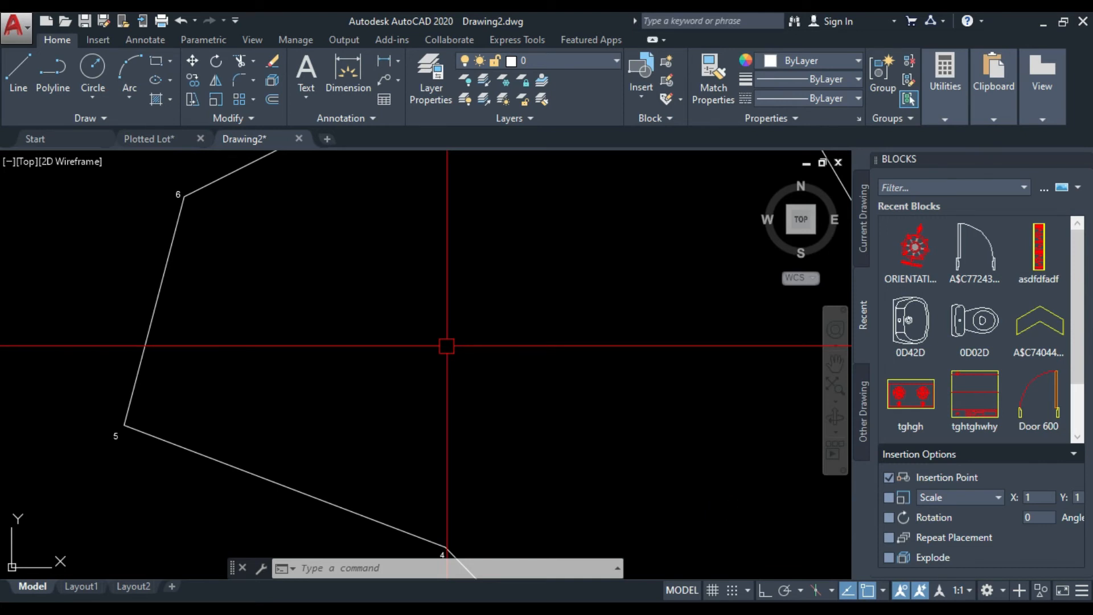
{"action": "scroll", "coordinate": [319, 329], "scroll_direction": "down", "scroll_amount": 6}
{"action": "scroll", "coordinate": [415, 268], "scroll_direction": "up", "scroll_amount": 2}
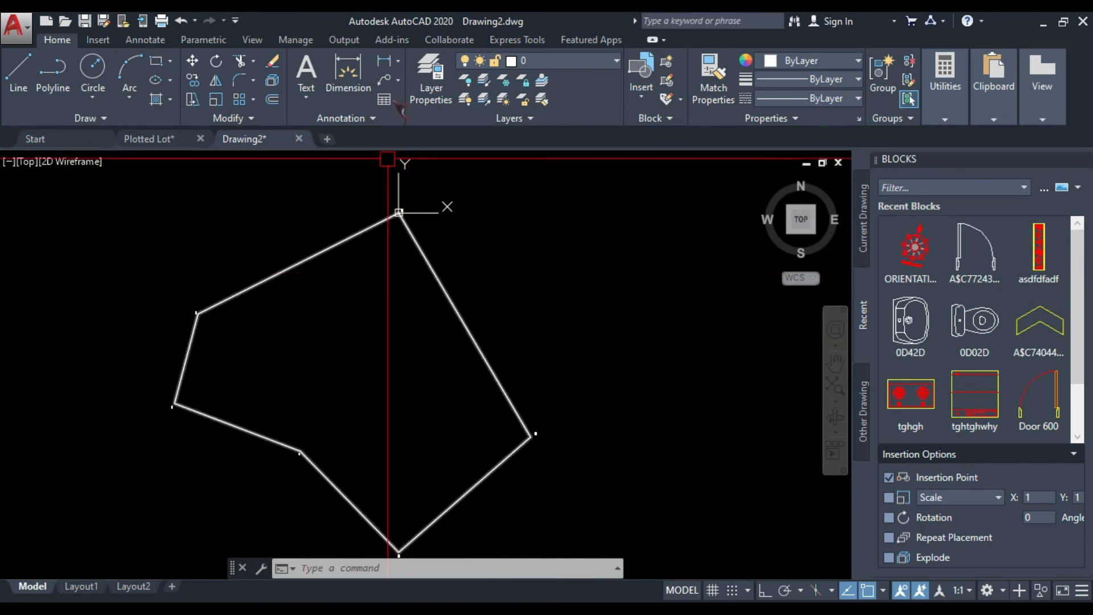
{"action": "left_click", "coordinate": [433, 72]}
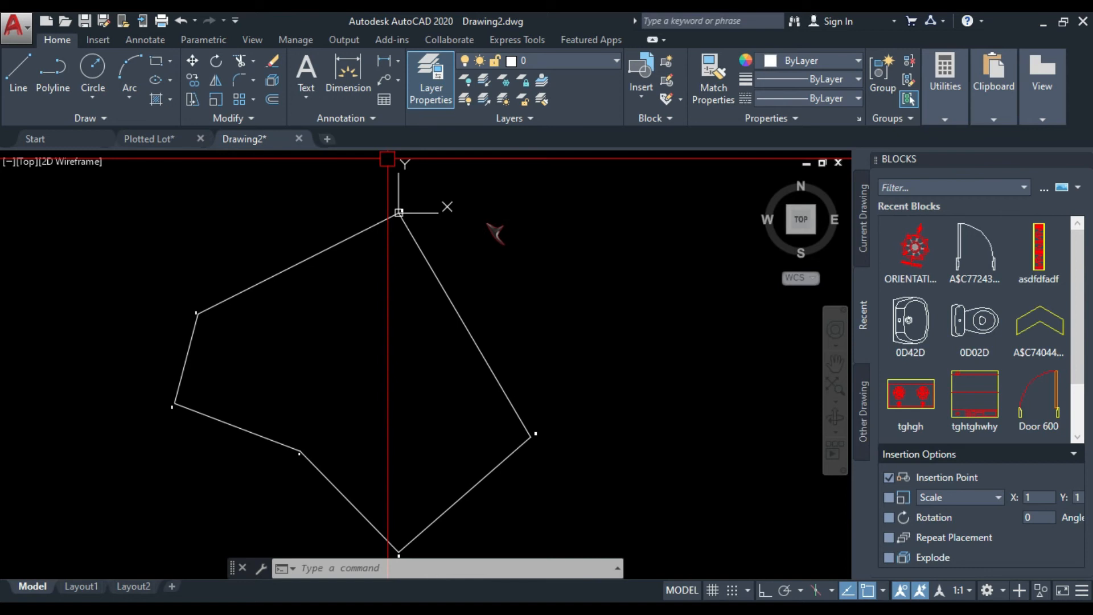
{"action": "left_click", "coordinate": [465, 324]}
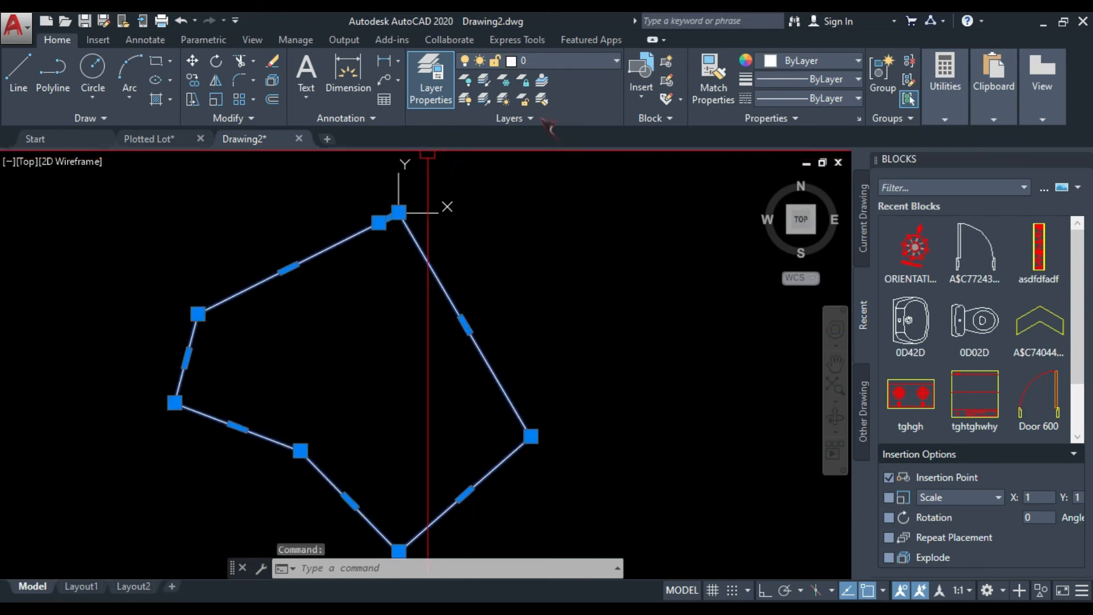
{"action": "left_click", "coordinate": [617, 61]}
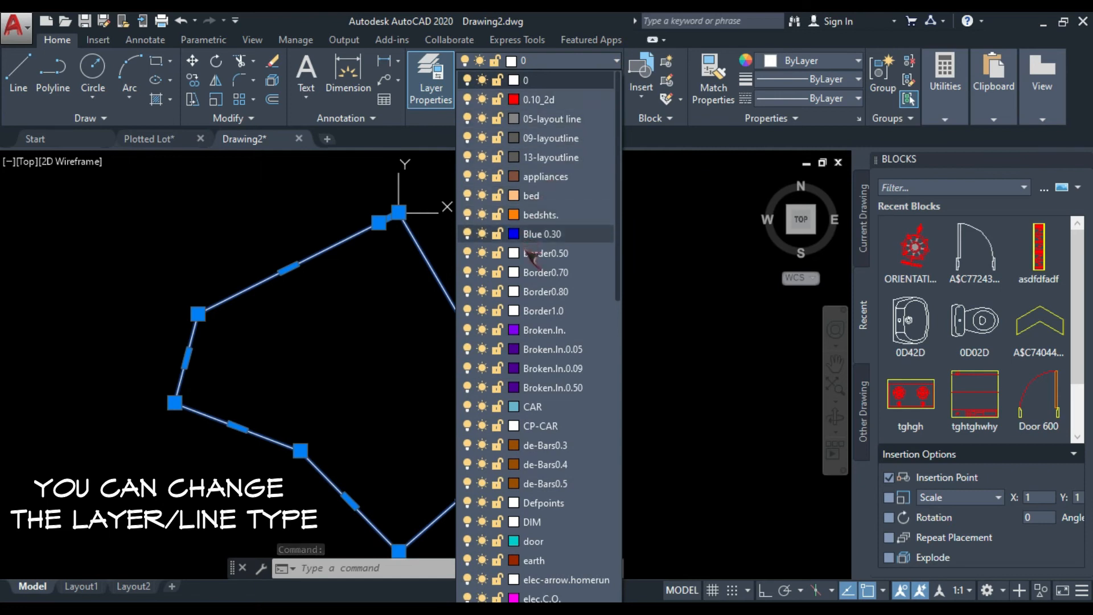
{"action": "scroll", "coordinate": [592, 342], "scroll_direction": "down", "scroll_amount": 5}
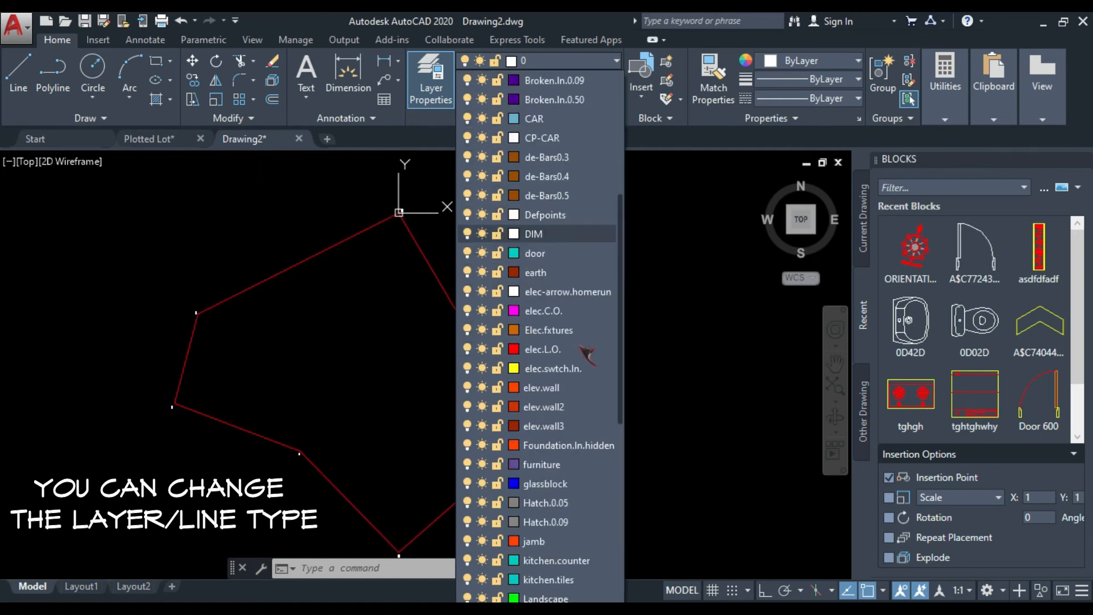
{"action": "scroll", "coordinate": [590, 356], "scroll_direction": "down", "scroll_amount": 3}
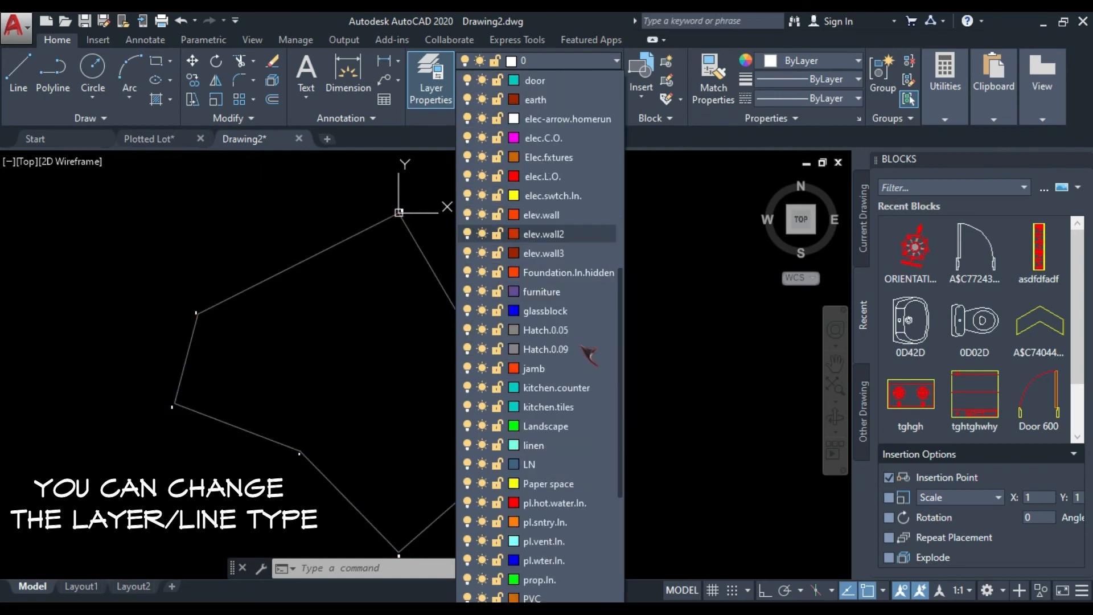
{"action": "scroll", "coordinate": [589, 355], "scroll_direction": "down", "scroll_amount": 1}
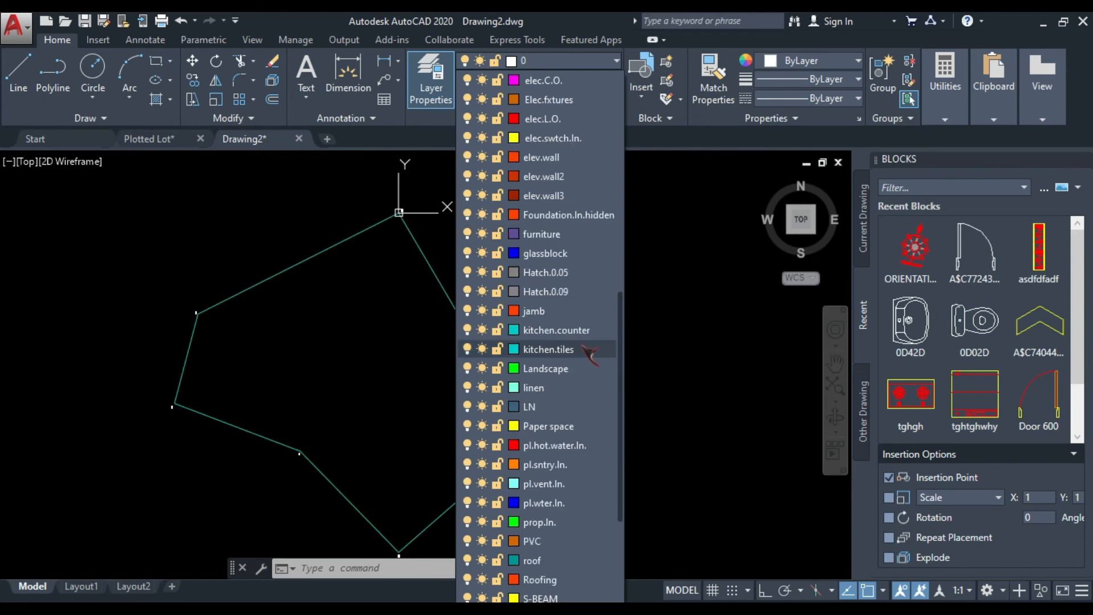
{"action": "scroll", "coordinate": [587, 350], "scroll_direction": "down", "scroll_amount": 3}
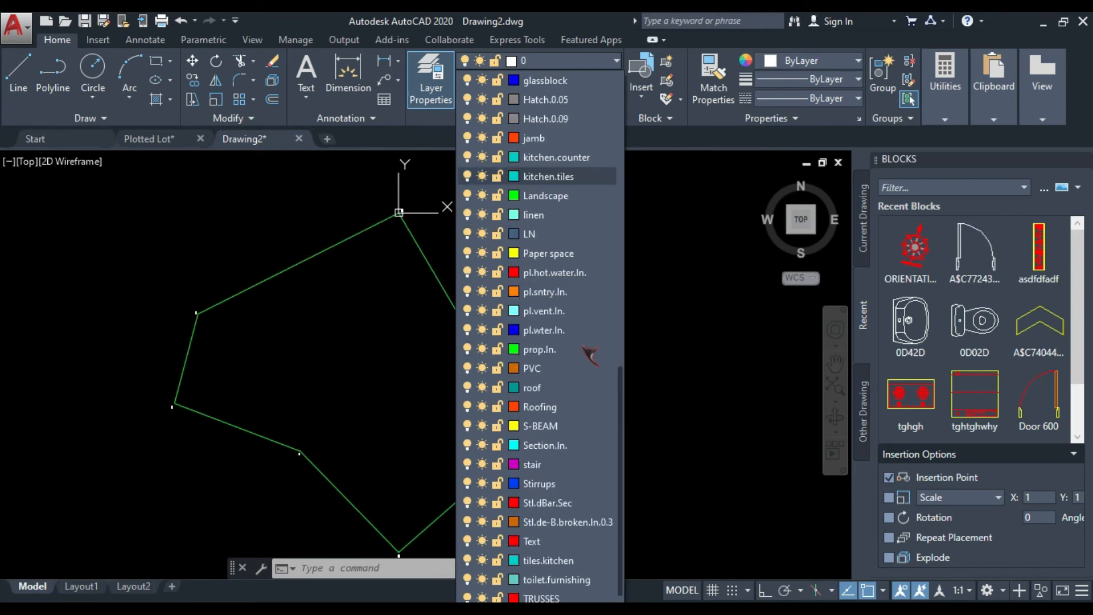
{"action": "scroll", "coordinate": [589, 358], "scroll_direction": "down", "scroll_amount": 1}
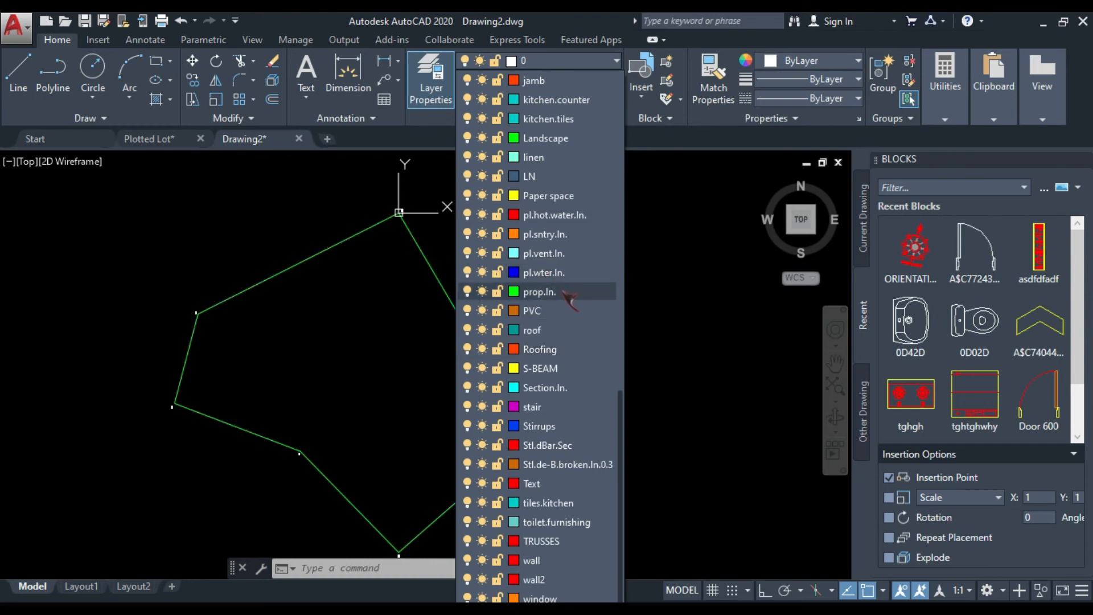
{"action": "scroll", "coordinate": [565, 293], "scroll_direction": "up", "scroll_amount": 2}
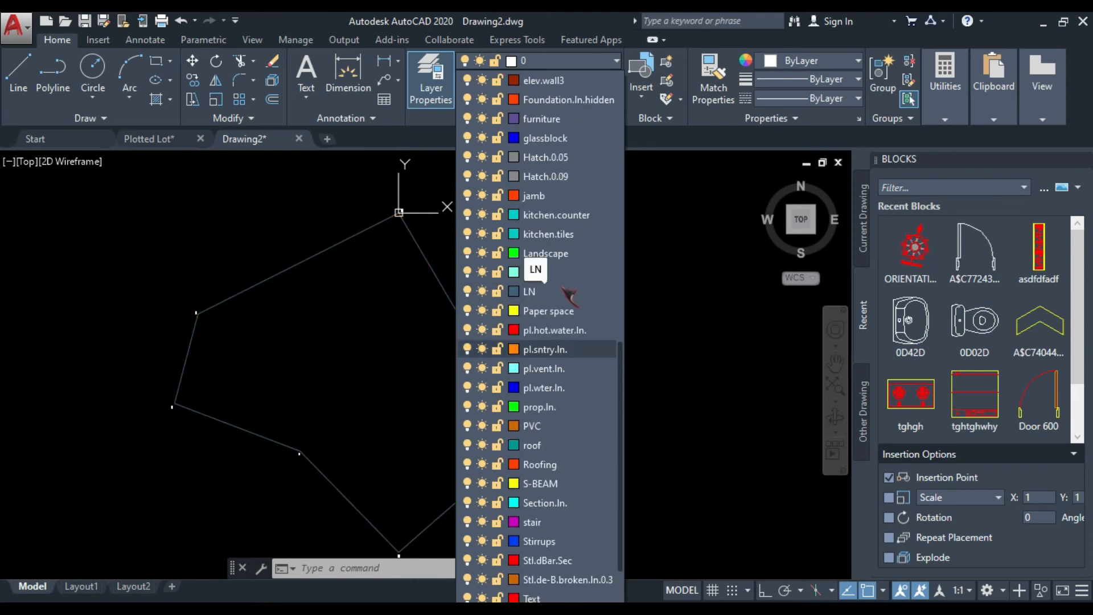
{"action": "scroll", "coordinate": [569, 294], "scroll_direction": "up", "scroll_amount": 4}
{"action": "scroll", "coordinate": [570, 294], "scroll_direction": "up", "scroll_amount": 5}
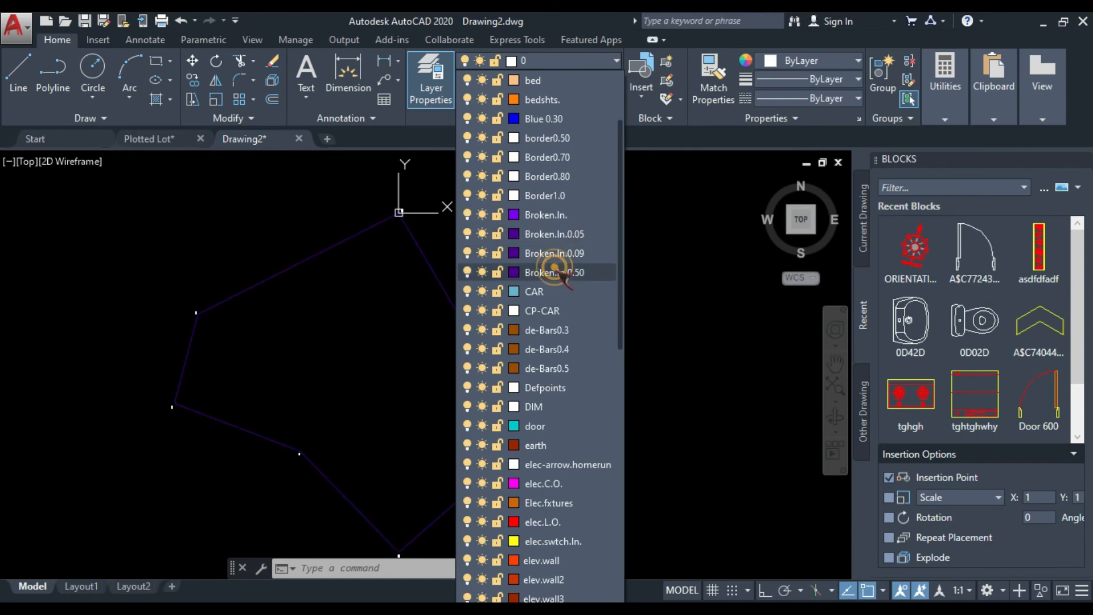
{"action": "left_click", "coordinate": [561, 274]}
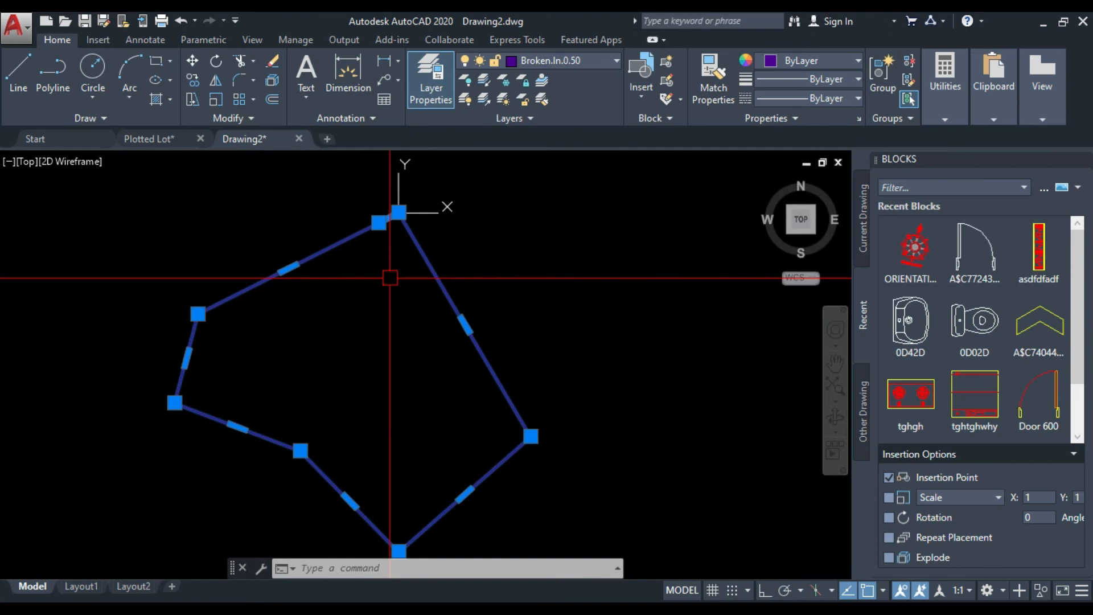
{"action": "key", "text": "Escape"}
{"action": "scroll", "coordinate": [390, 278], "scroll_direction": "up", "scroll_amount": 5}
{"action": "scroll", "coordinate": [329, 283], "scroll_direction": "down", "scroll_amount": 3}
{"action": "scroll", "coordinate": [232, 223], "scroll_direction": "up", "scroll_amount": 3}
{"action": "scroll", "coordinate": [233, 225], "scroll_direction": "down", "scroll_amount": 3}
{"action": "scroll", "coordinate": [239, 233], "scroll_direction": "down", "scroll_amount": 5}
{"action": "scroll", "coordinate": [255, 259], "scroll_direction": "up", "scroll_amount": 2}
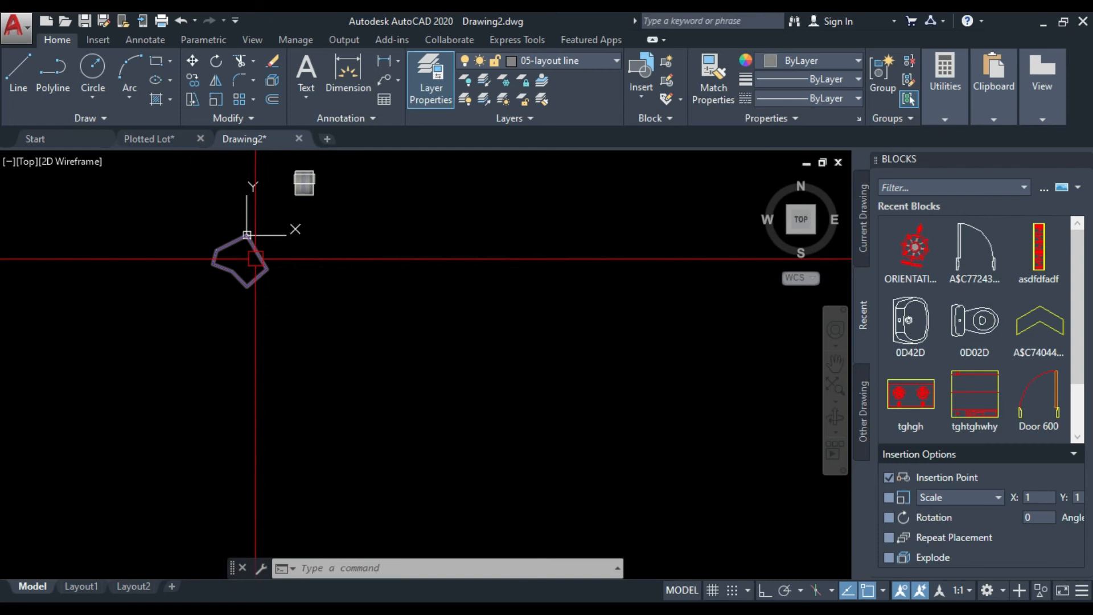
{"action": "scroll", "coordinate": [255, 259], "scroll_direction": "up", "scroll_amount": 5}
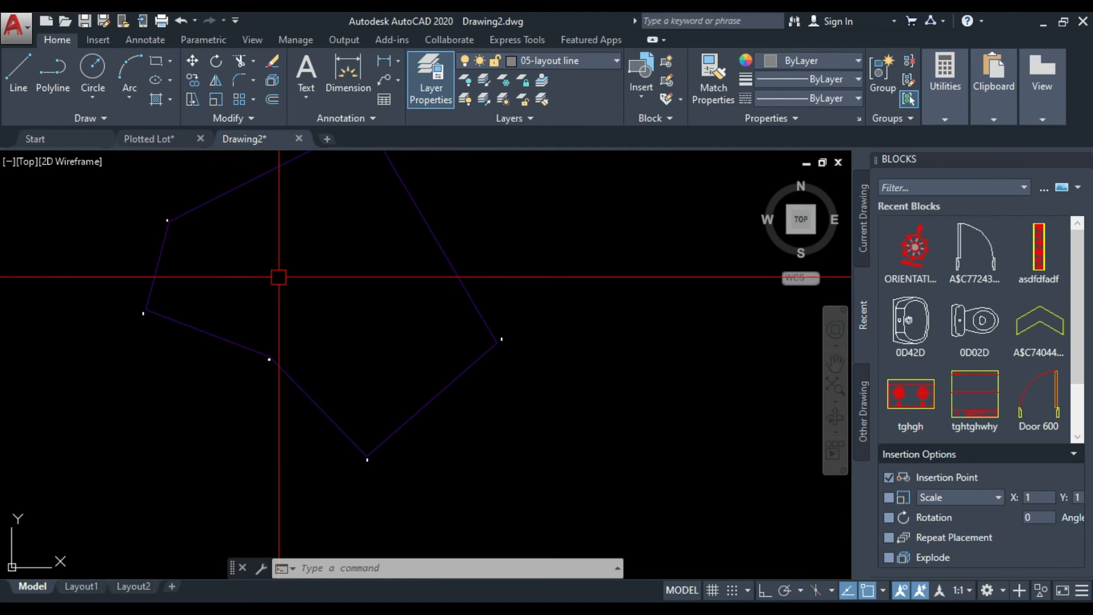
{"action": "mouse_move", "coordinate": [278, 278]}
{"action": "middle_mouse_down"}
{"action": "mouse_move", "coordinate": [419, 298]}
{"action": "mouse_move", "coordinate": [425, 327]}
{"action": "mouse_move", "coordinate": [411, 340]}
{"action": "mouse_move", "coordinate": [406, 329]}
{"action": "middle_mouse_up"}
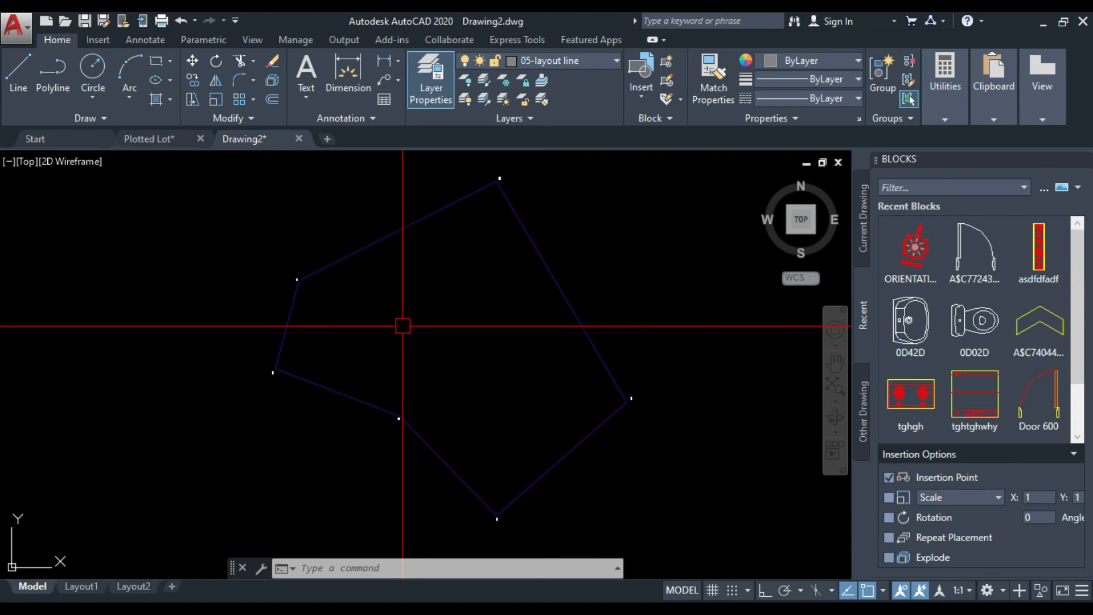
{"action": "scroll", "coordinate": [402, 323], "scroll_direction": "up", "scroll_amount": 4}
{"action": "scroll", "coordinate": [156, 208], "scroll_direction": "down", "scroll_amount": 4}
{"action": "middle_click_drag", "start_coordinate": [190, 268], "coordinate": [200, 288]}
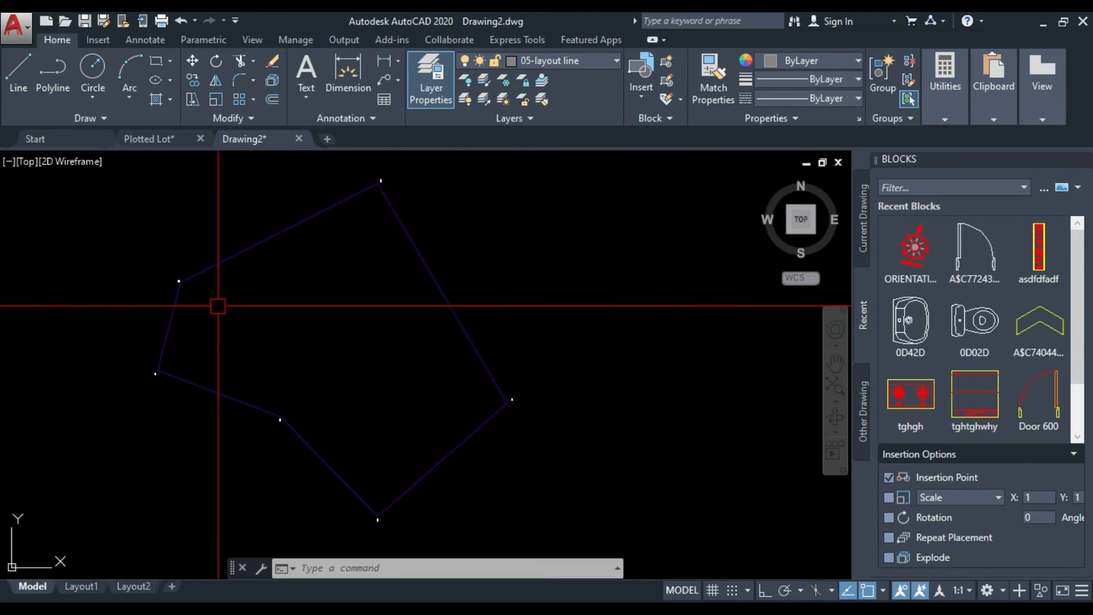
{"action": "middle_click_drag", "start_coordinate": [217, 307], "coordinate": [309, 315]}
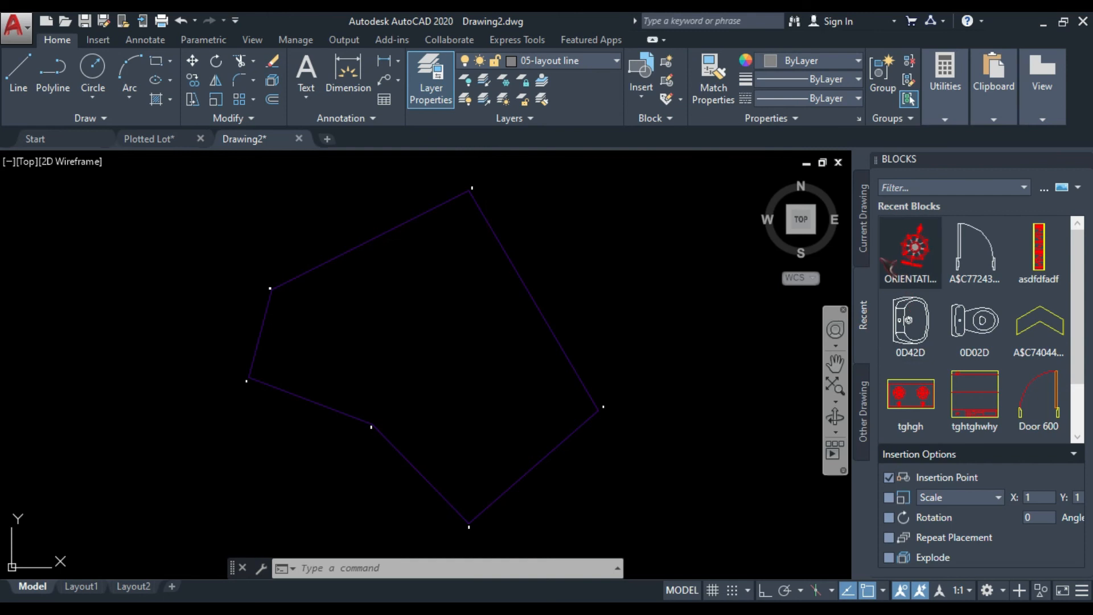
- Try to insert the recent ORIENTATION block as a north sign near the lot
{"action": "left_click", "coordinate": [912, 265]}
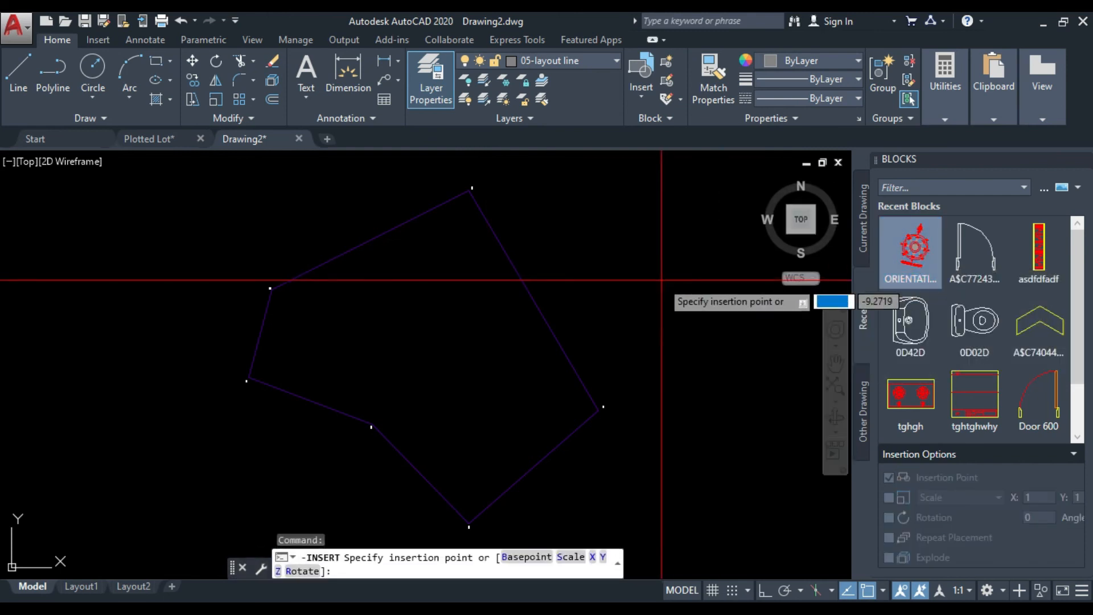
{"action": "scroll", "coordinate": [474, 298], "scroll_direction": "up", "scroll_amount": 8}
{"action": "scroll", "coordinate": [477, 298], "scroll_direction": "up", "scroll_amount": 5}
{"action": "scroll", "coordinate": [479, 297], "scroll_direction": "down", "scroll_amount": 12}
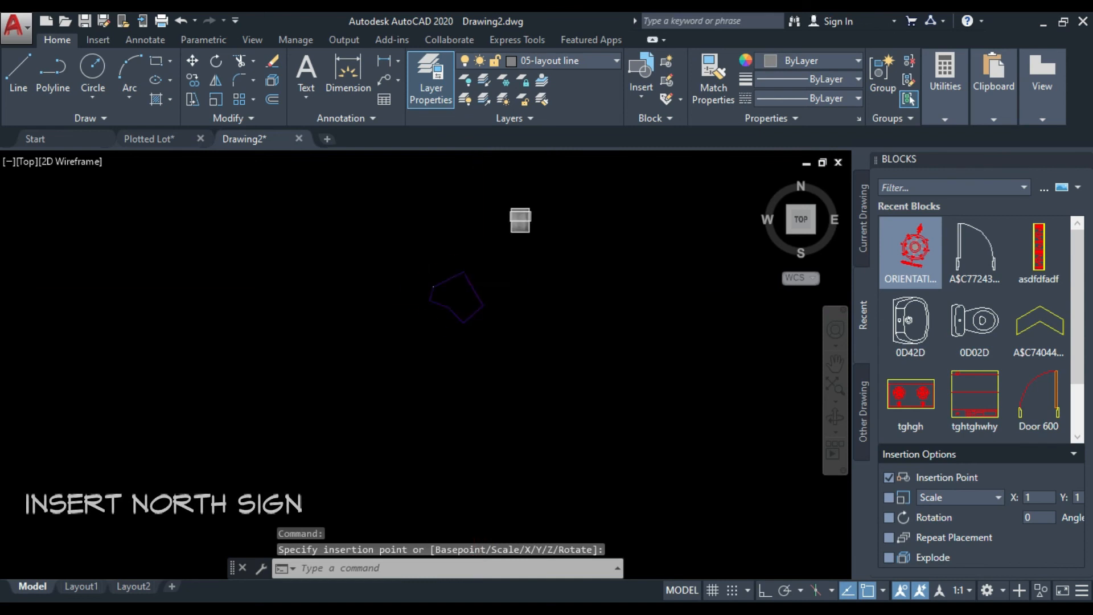
{"action": "scroll", "coordinate": [467, 285], "scroll_direction": "up", "scroll_amount": 8}
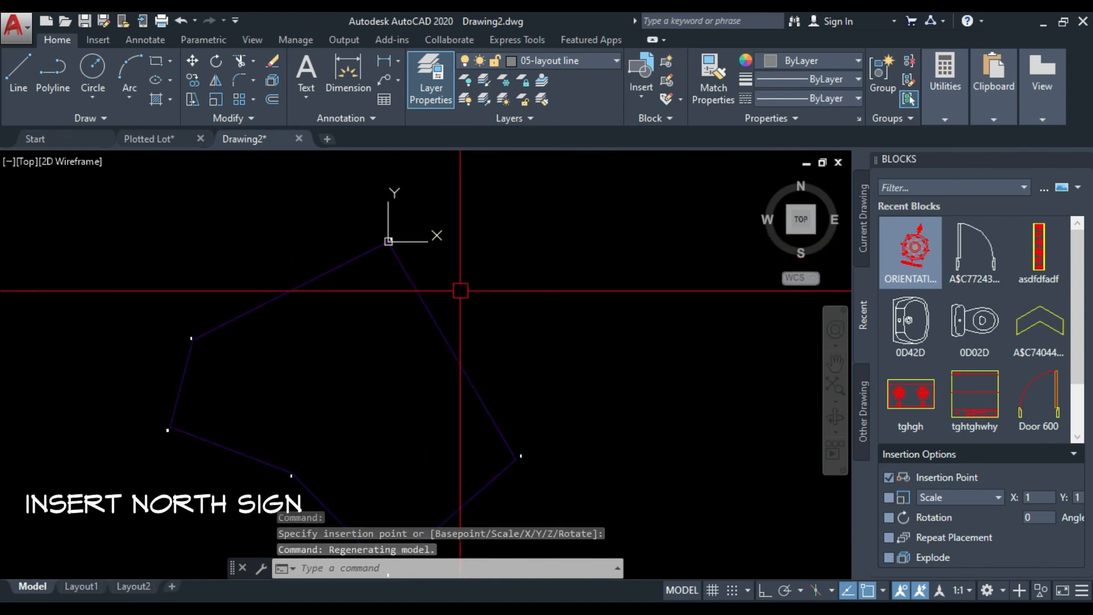
{"action": "scroll", "coordinate": [460, 290], "scroll_direction": "up", "scroll_amount": 5}
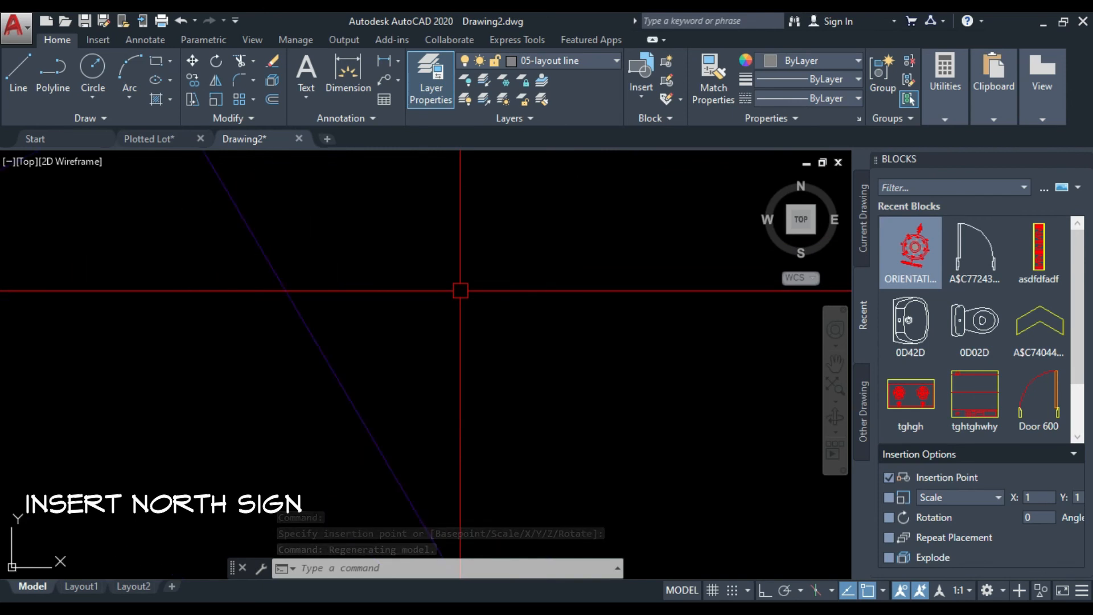
{"action": "scroll", "coordinate": [479, 297], "scroll_direction": "down", "scroll_amount": 4}
{"action": "scroll", "coordinate": [479, 297], "scroll_direction": "up", "scroll_amount": 2}
{"action": "scroll", "coordinate": [480, 301], "scroll_direction": "down", "scroll_amount": 1}
{"action": "scroll", "coordinate": [480, 302], "scroll_direction": "down", "scroll_amount": 2}
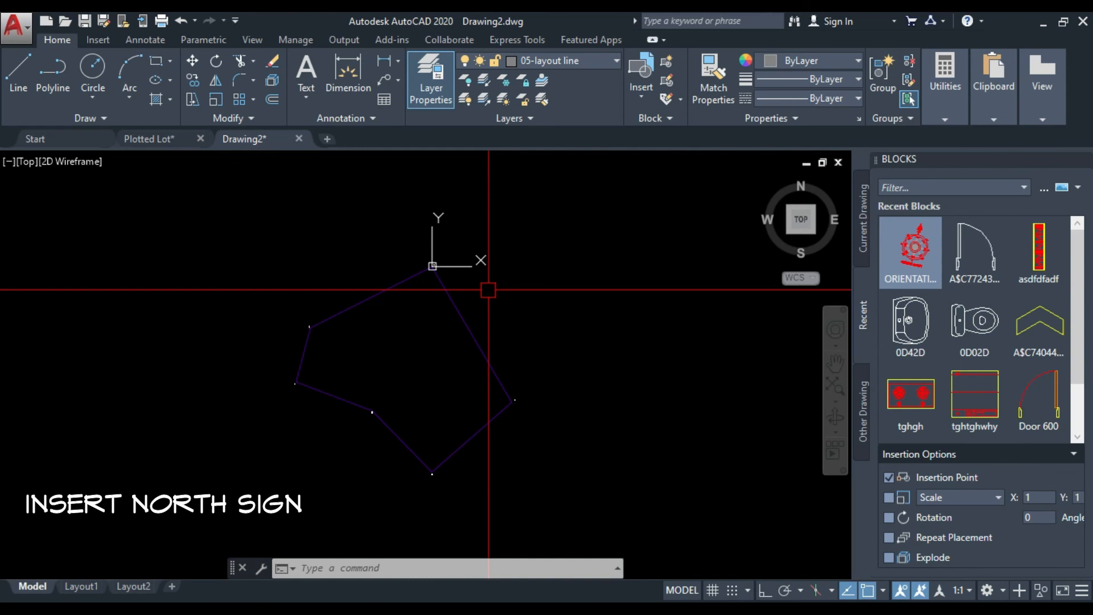
{"action": "right_click", "coordinate": [488, 290]}
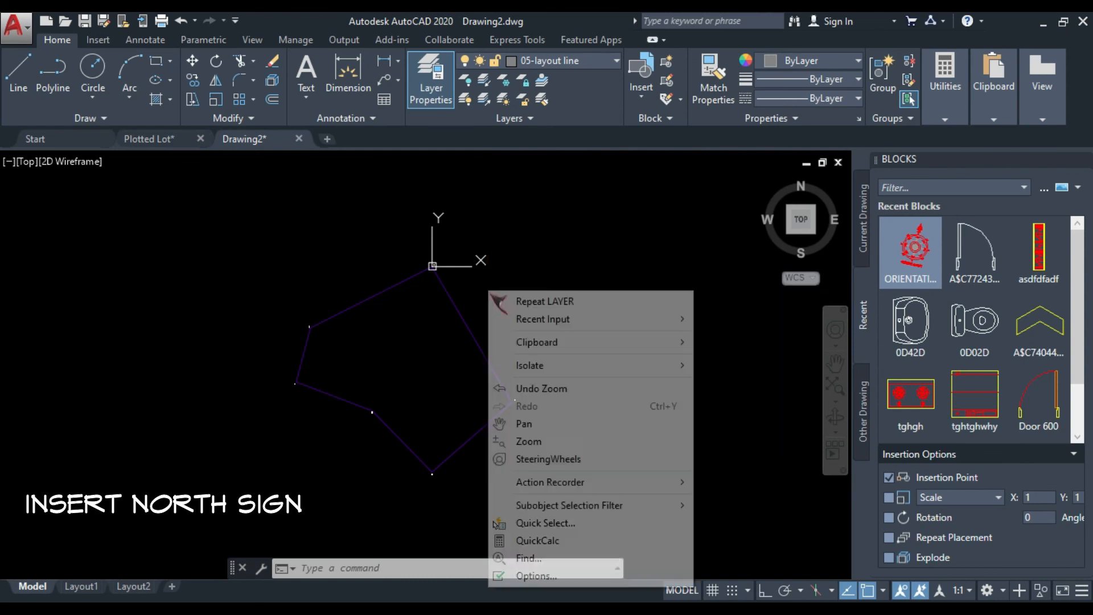
{"action": "left_click", "coordinate": [575, 251]}
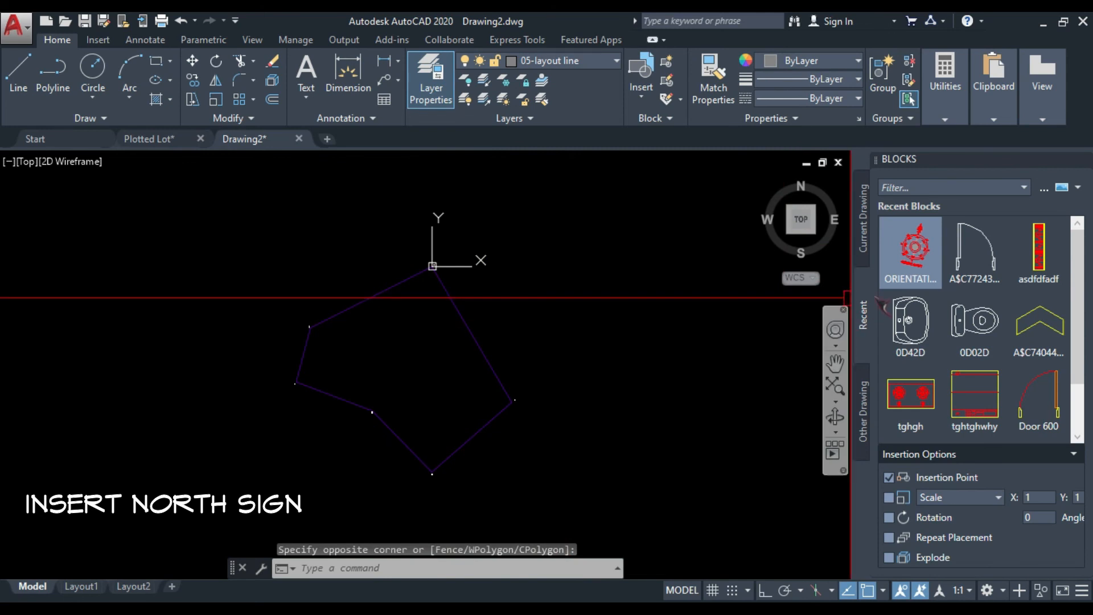
- Insert the drawing's ORIENTATION block as a north sign with scale 1 and rotation angle 0
{"action": "mouse_move", "coordinate": [916, 268]}
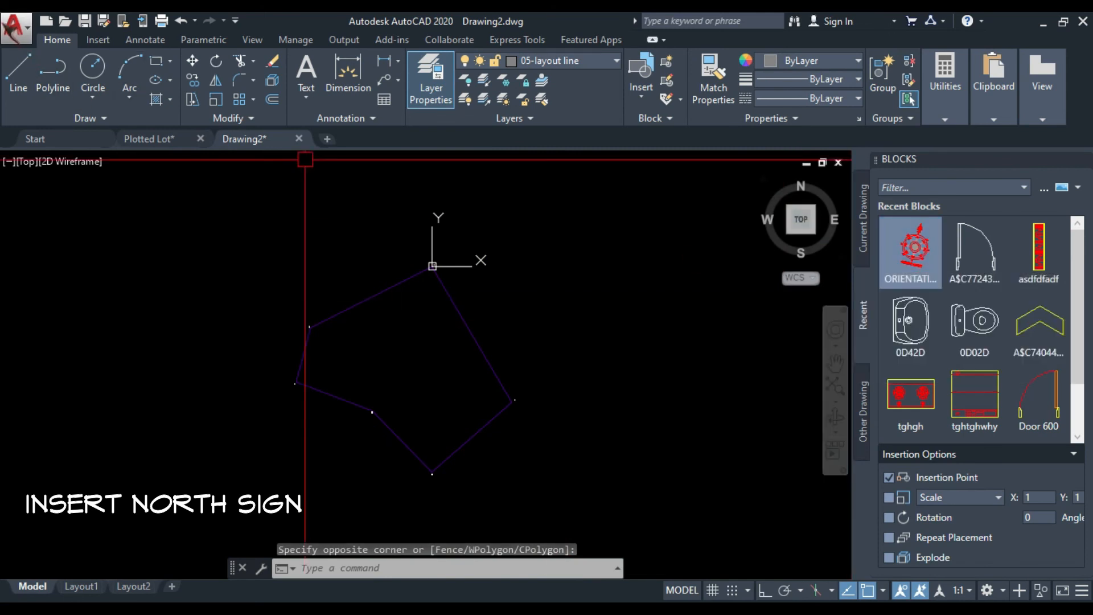
{"action": "left_click", "coordinate": [98, 39]}
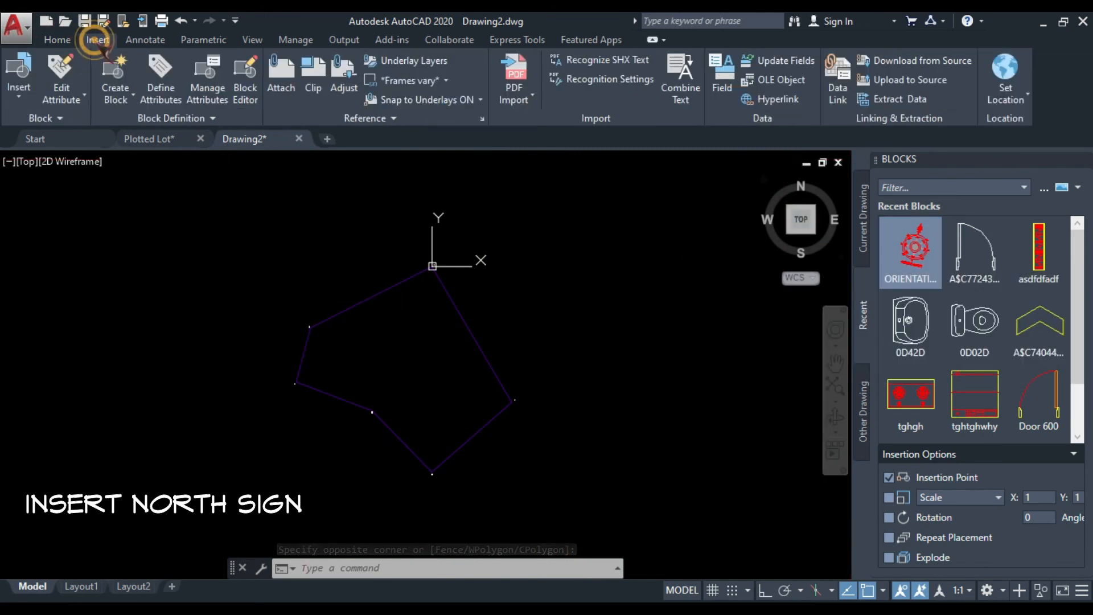
{"action": "left_click", "coordinate": [22, 102]}
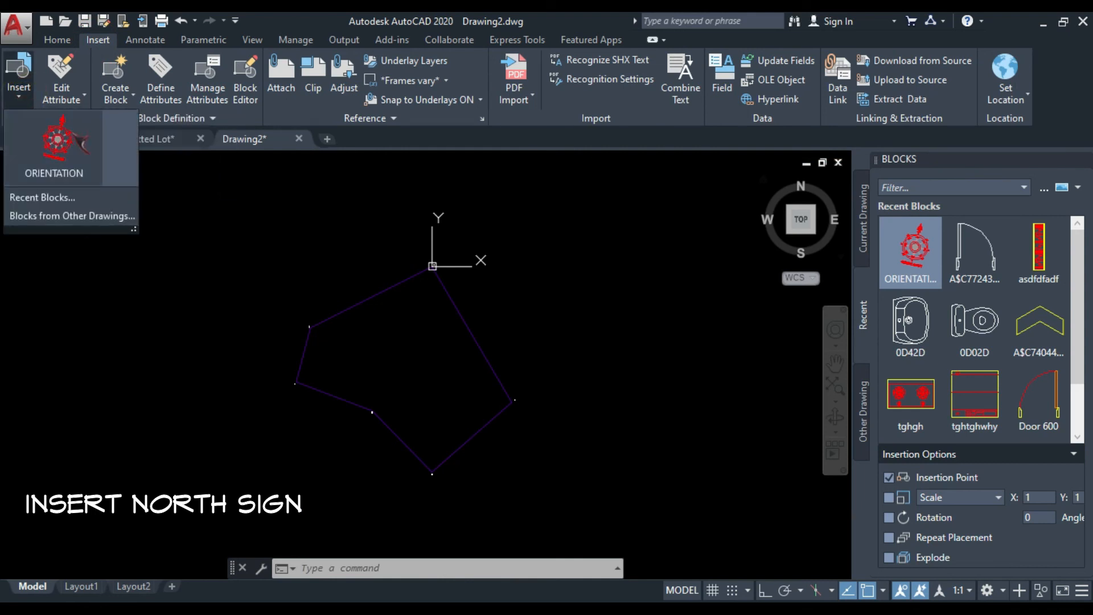
{"action": "left_click", "coordinate": [69, 129]}
{"action": "scroll", "coordinate": [442, 376], "scroll_direction": "up", "scroll_amount": 1}
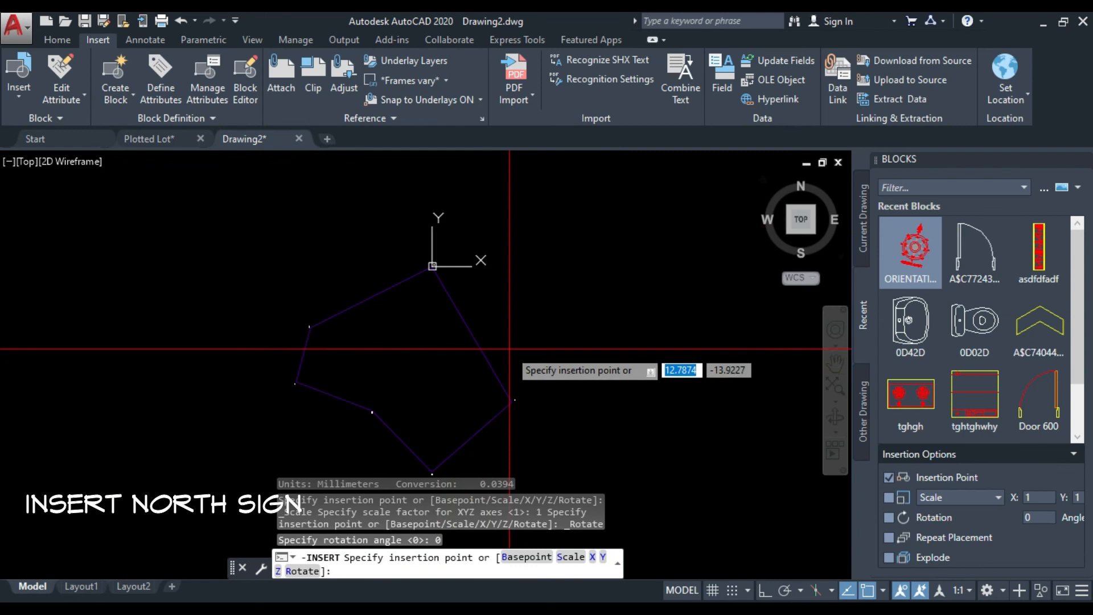
- Move the north sign to the empty area northeast of the lot, outside the edge between corners 1 and 2
{"action": "scroll", "coordinate": [492, 321], "scroll_direction": "up", "scroll_amount": 2}
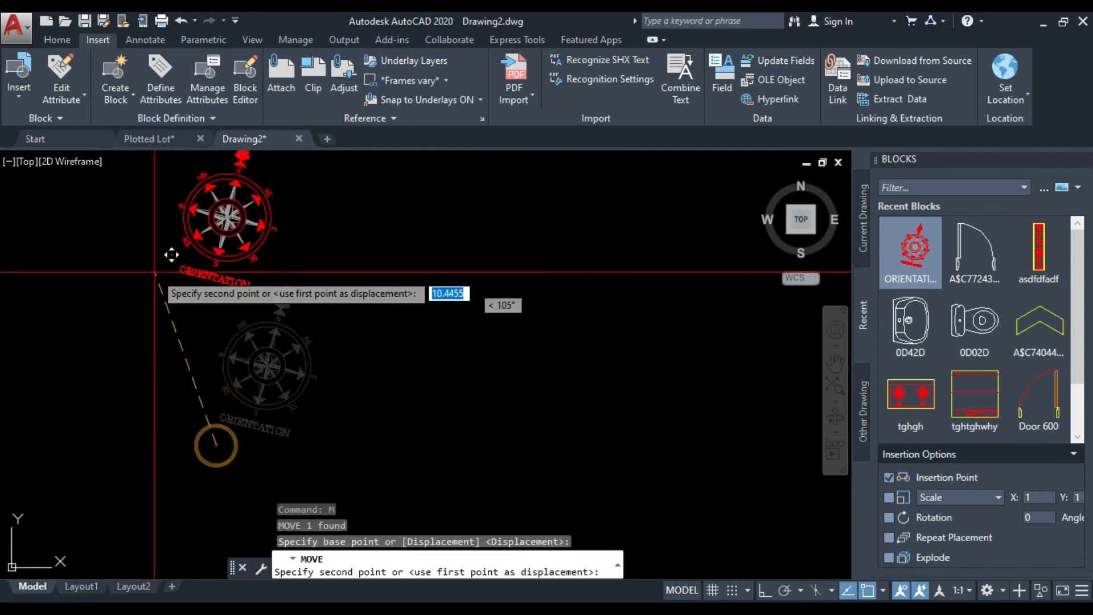
{"action": "scroll", "coordinate": [256, 393], "scroll_direction": "down", "scroll_amount": 5}
{"action": "scroll", "coordinate": [267, 336], "scroll_direction": "up", "scroll_amount": 5}
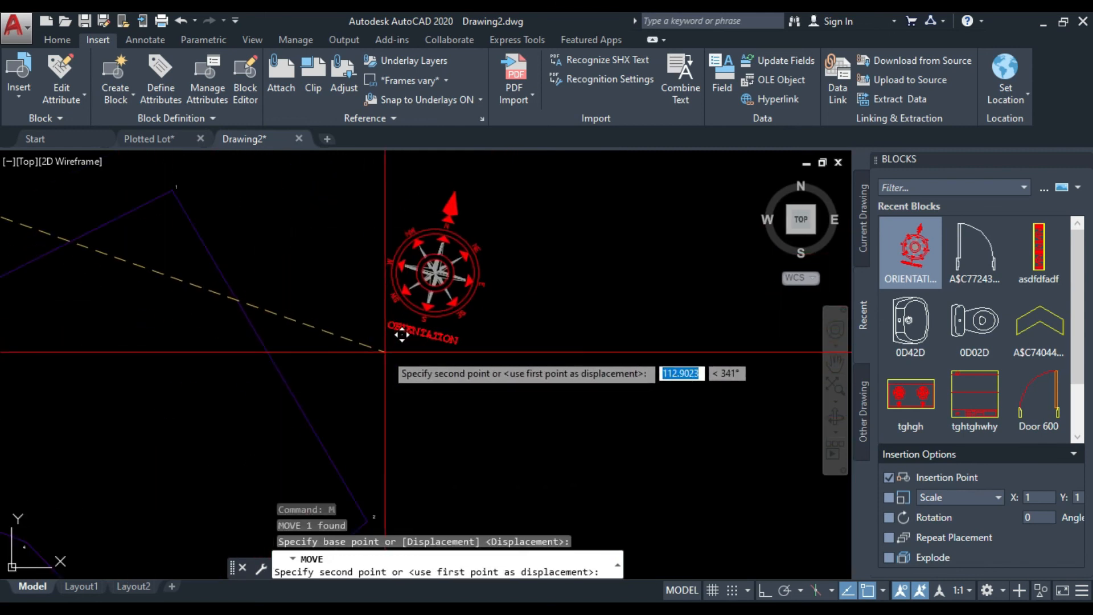
{"action": "left_click", "coordinate": [365, 366]}
{"action": "scroll", "coordinate": [264, 322], "scroll_direction": "down", "scroll_amount": 5}
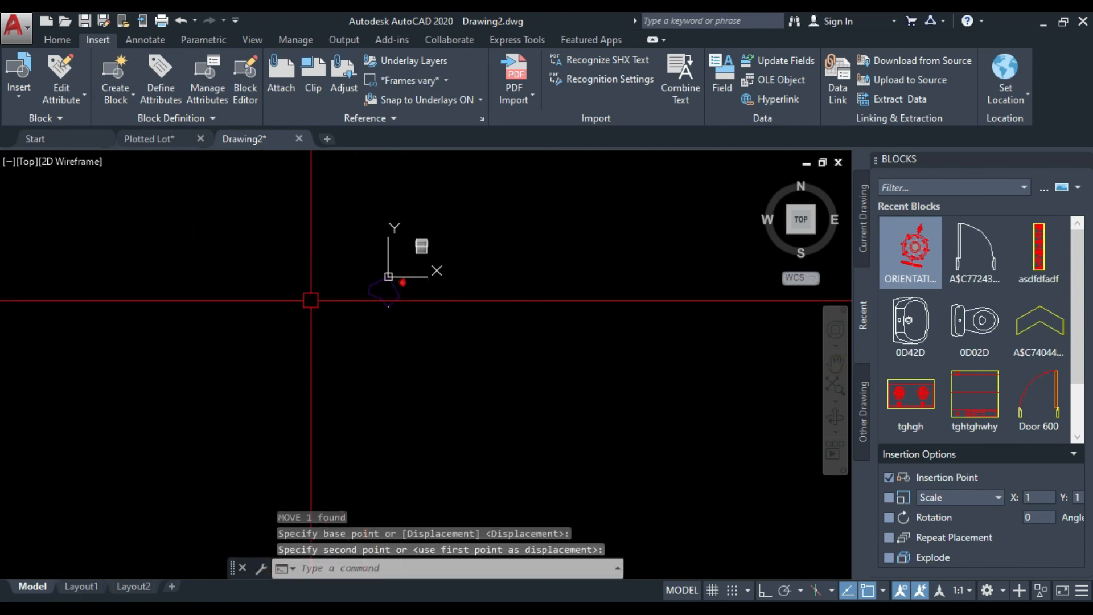
{"action": "scroll", "coordinate": [341, 313], "scroll_direction": "up", "scroll_amount": 8}
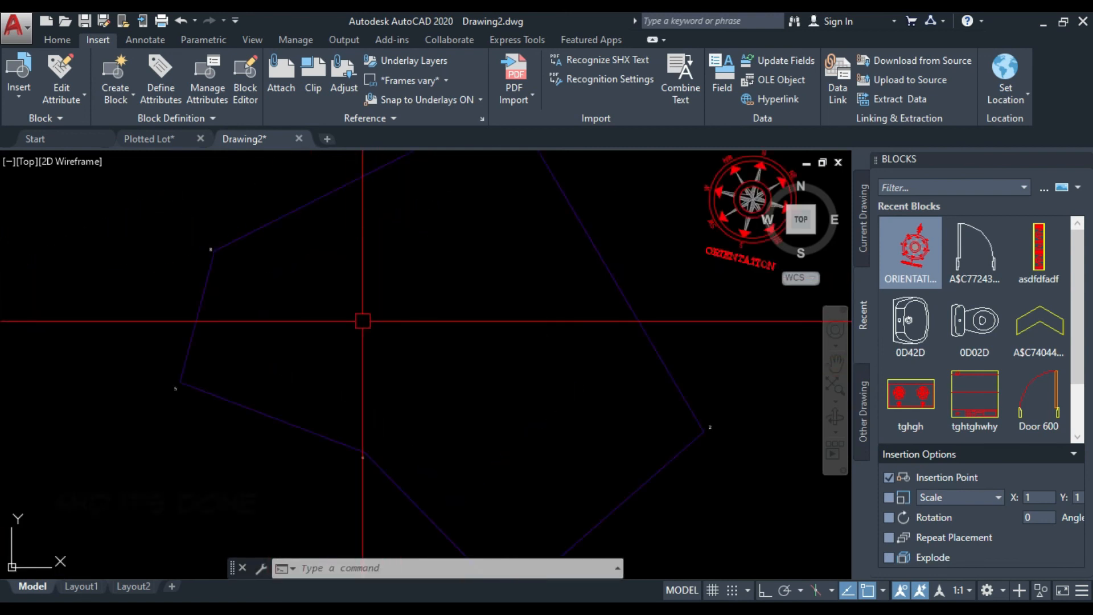
{"action": "scroll", "coordinate": [361, 321], "scroll_direction": "down", "scroll_amount": 2}
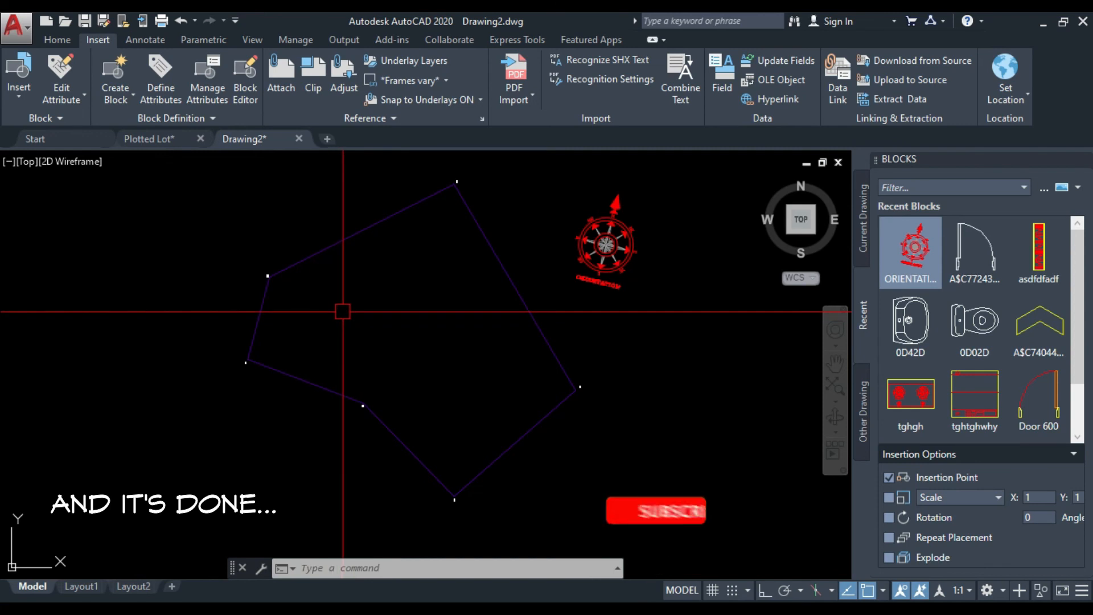
{"action": "middle_click_drag", "start_coordinate": [391, 290], "coordinate": [382, 304]}
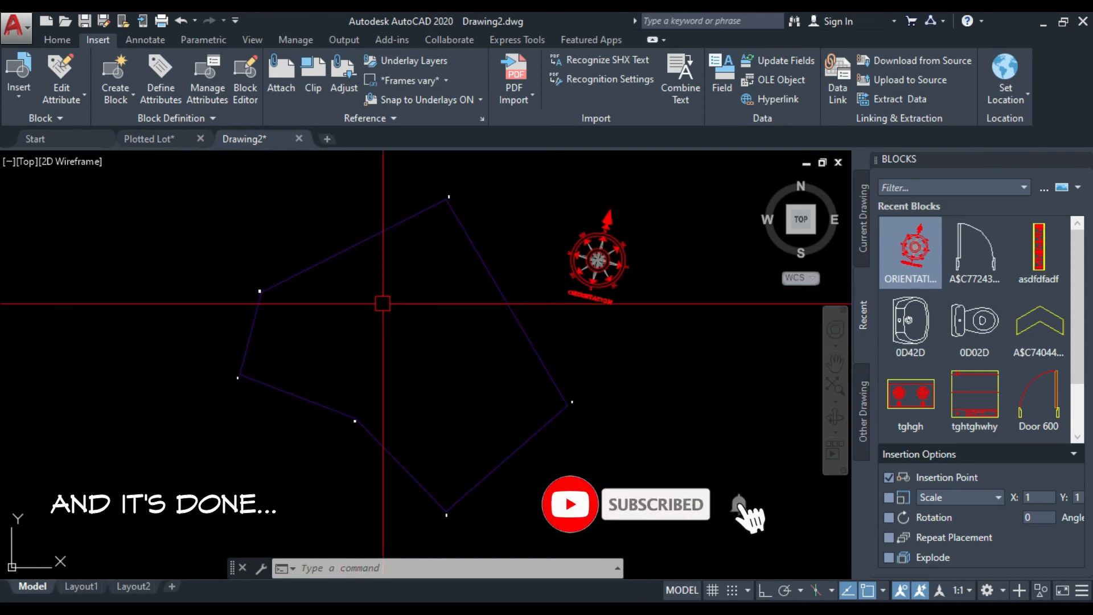